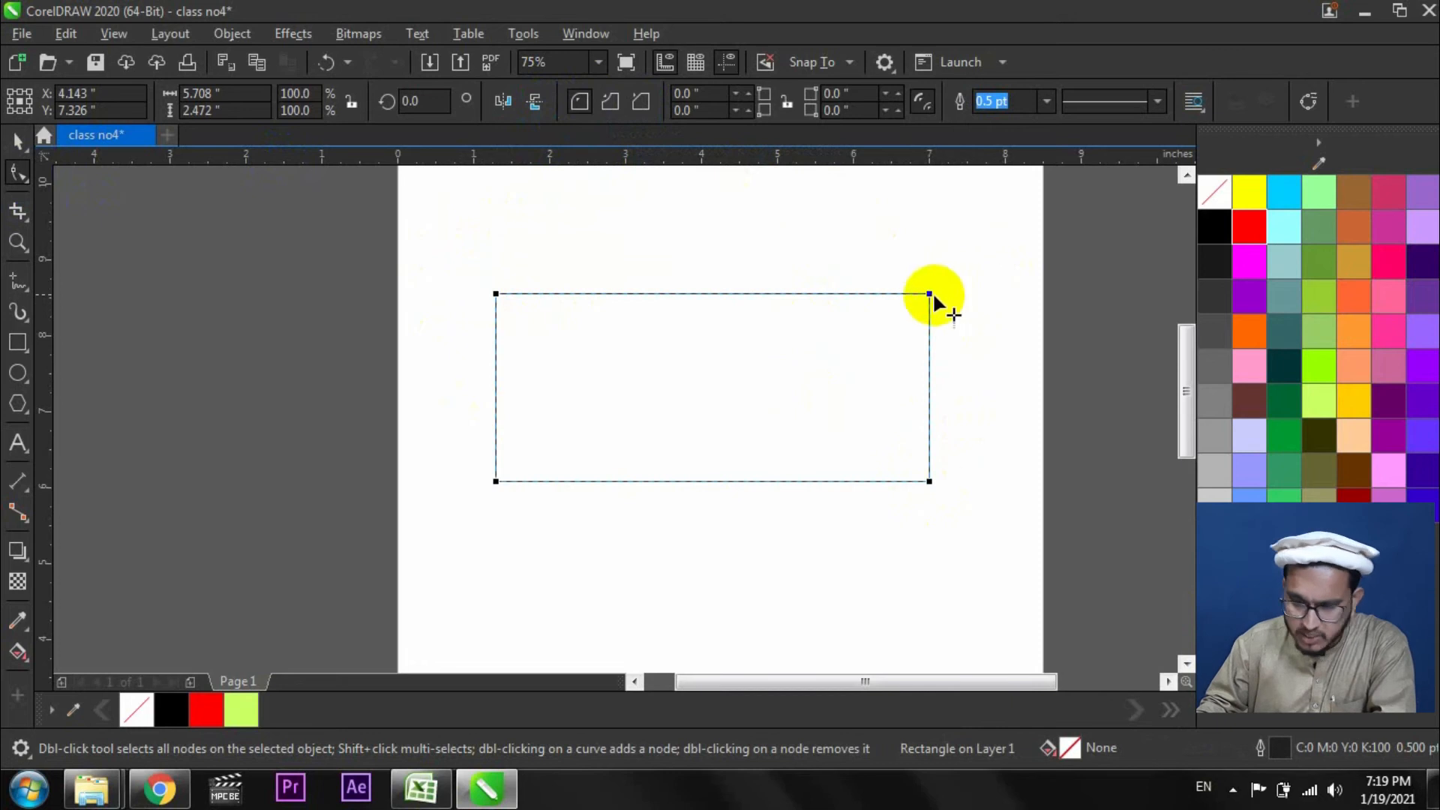
Try rounded corners of about 1.24 inches and scalloped corners of about 0.90 inches on the rectangle, undoing each.
drag(929, 482, 816, 411)
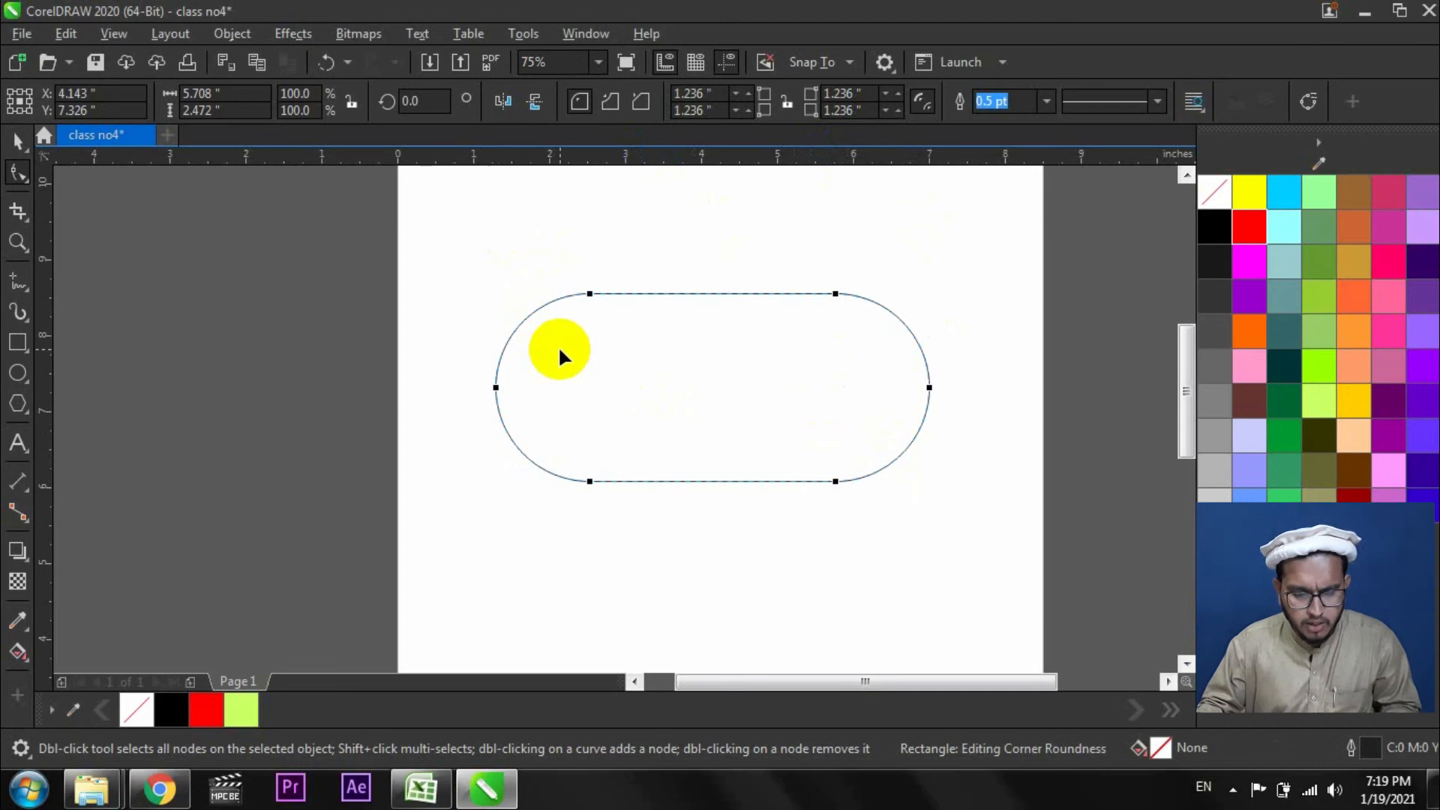
key(ctrl+z)
click(639, 103)
click(610, 102)
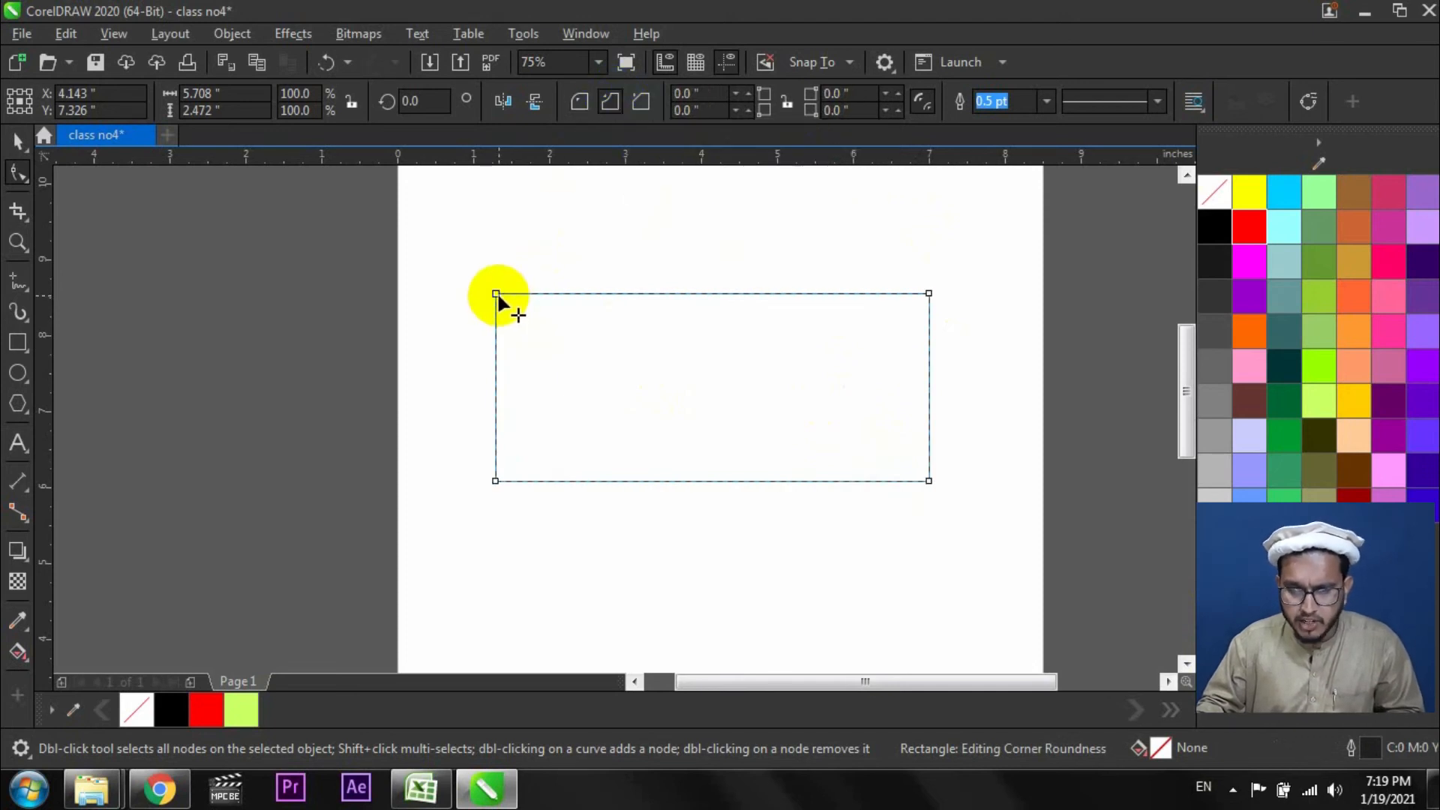
drag(496, 294, 564, 339)
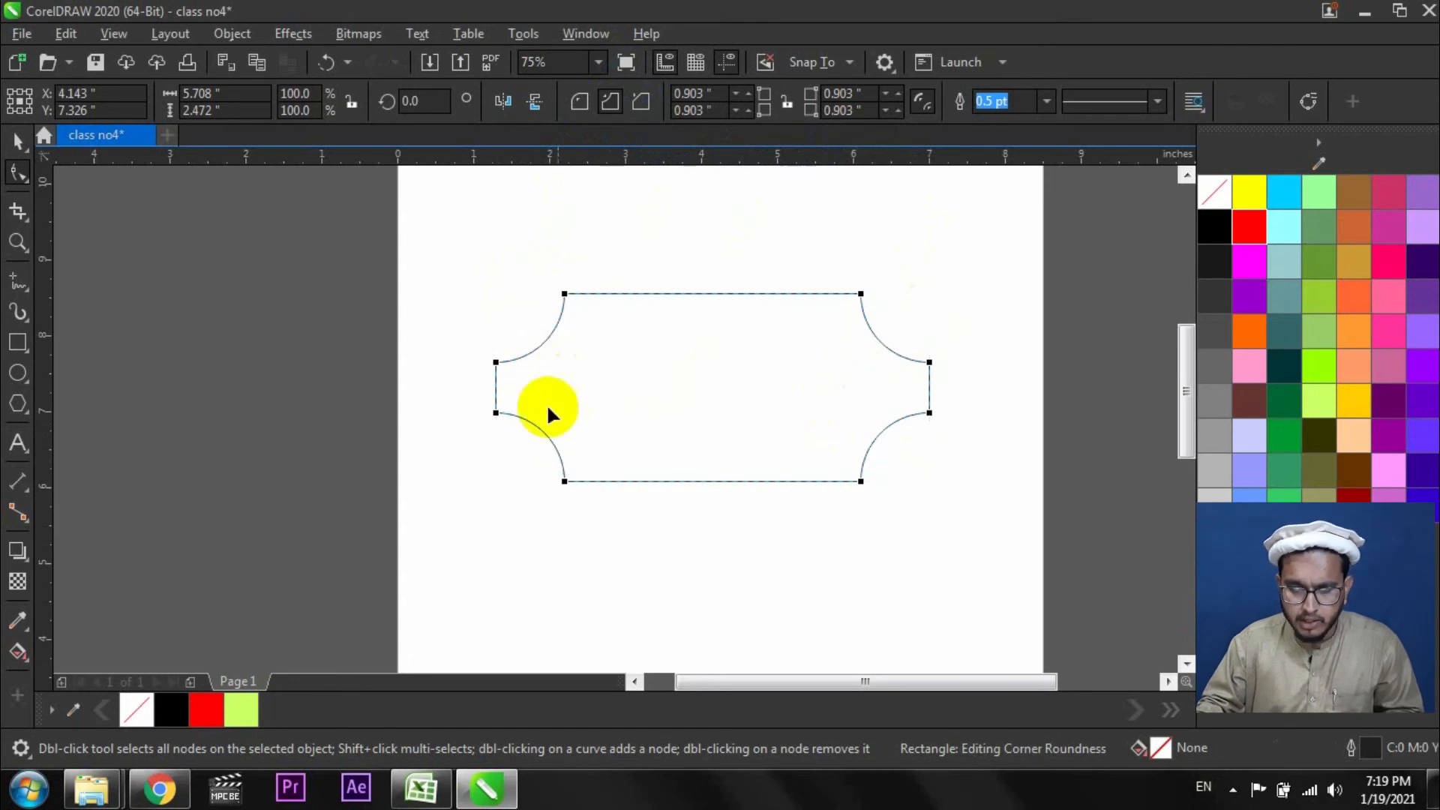
key(ctrl+z)
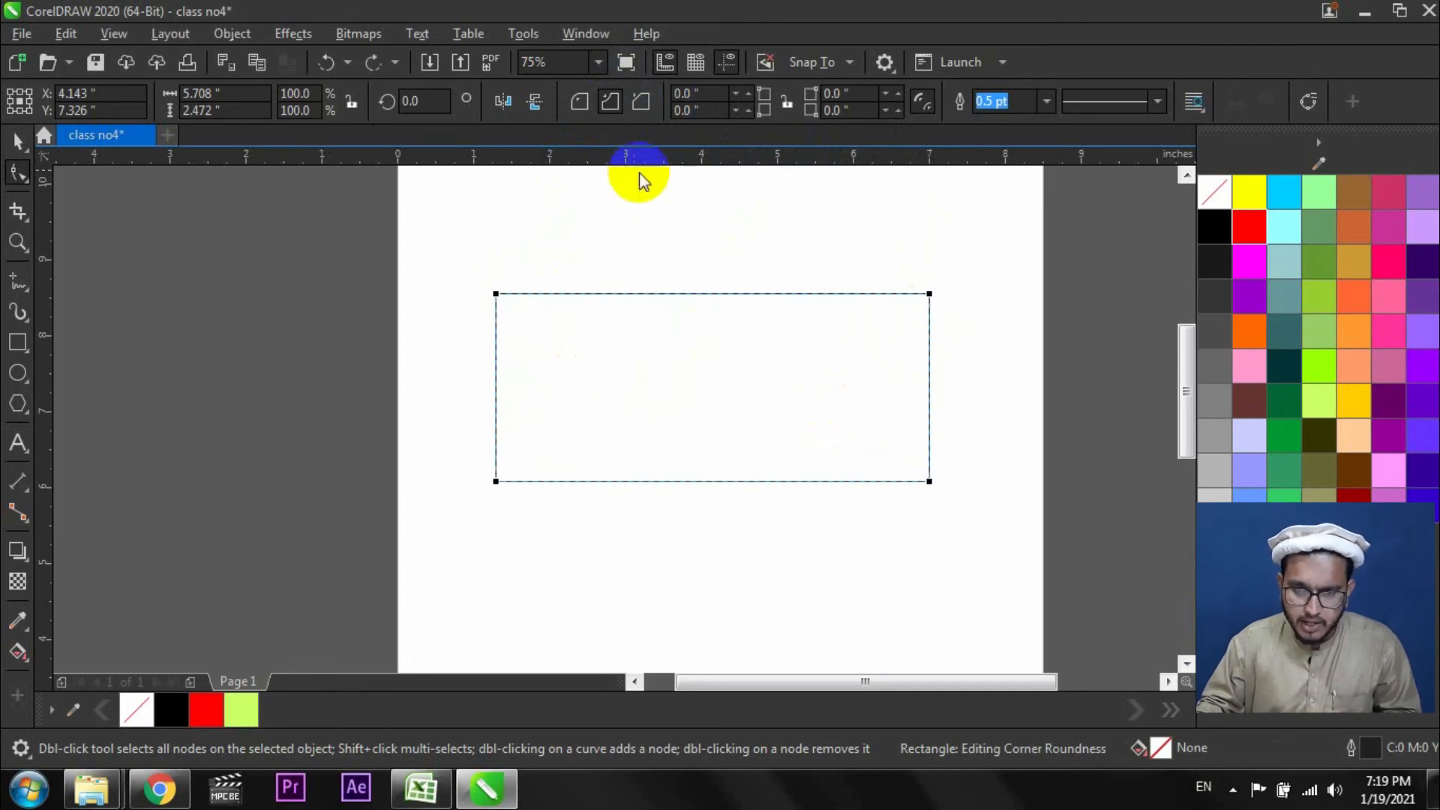
Try chamfered corners of about 1.24 inches on the rectangle, and undo the change.
click(640, 103)
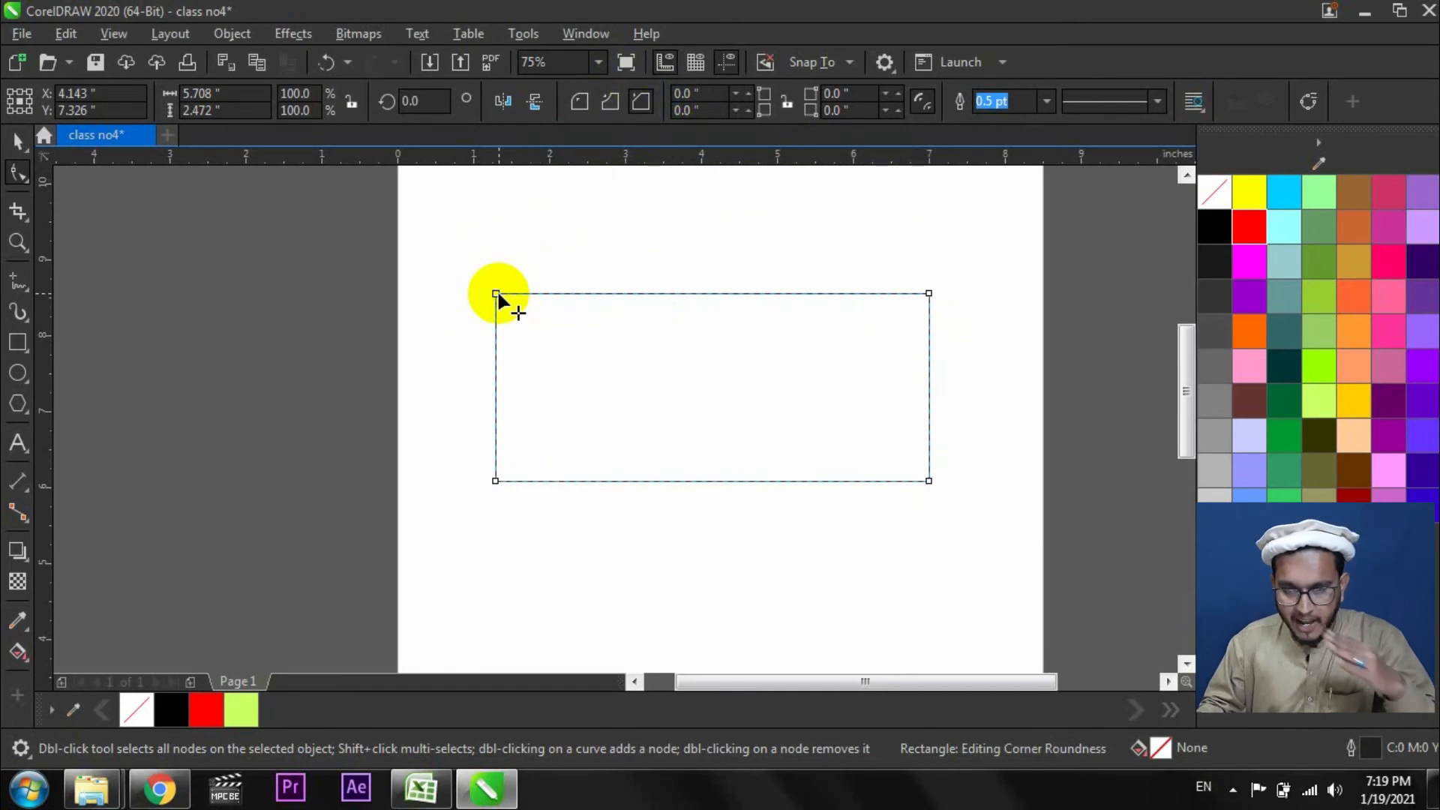
mouse_move(497, 294)
mouse_down()
mouse_move(551, 363)
mouse_move(591, 385)
mouse_up()
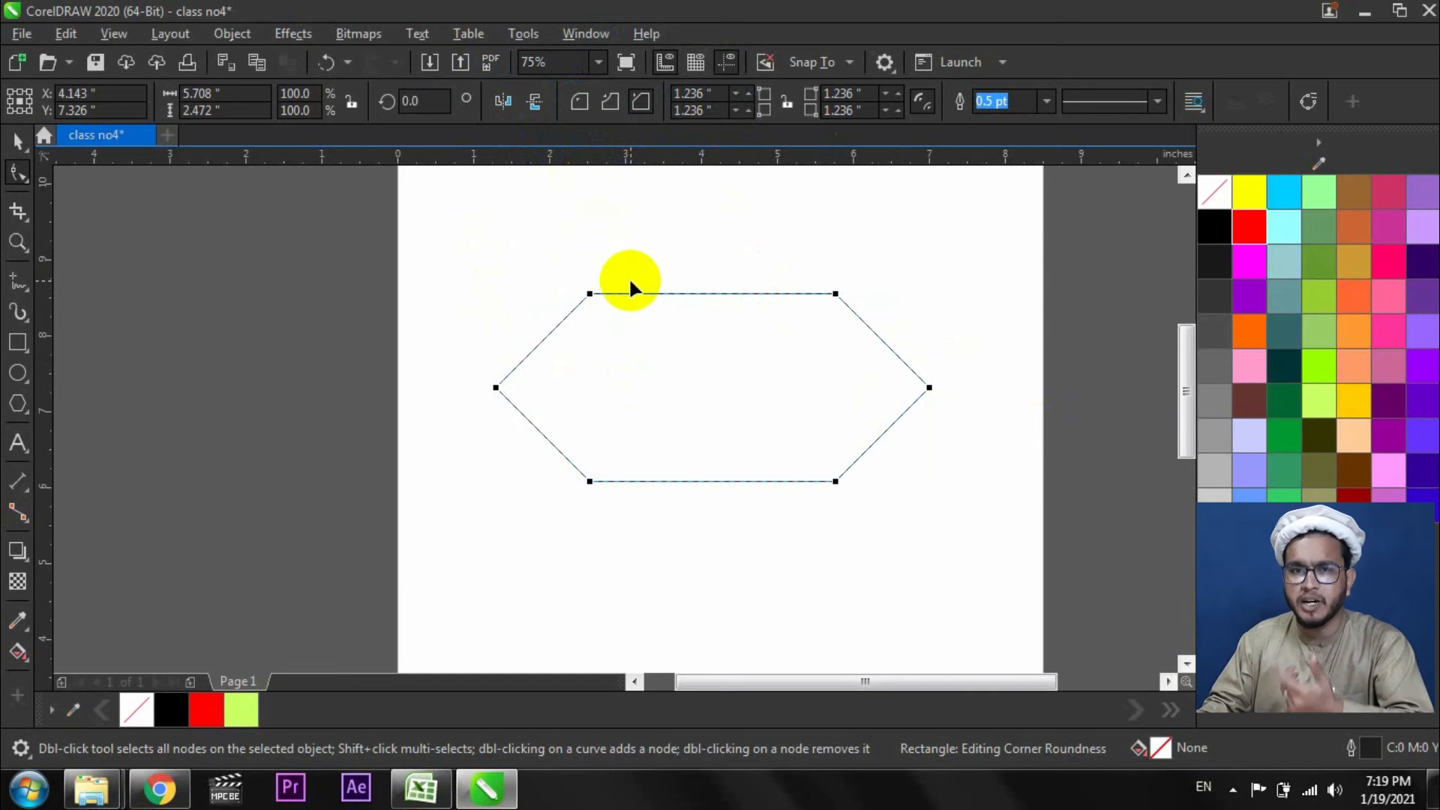
key(ctrl+z)
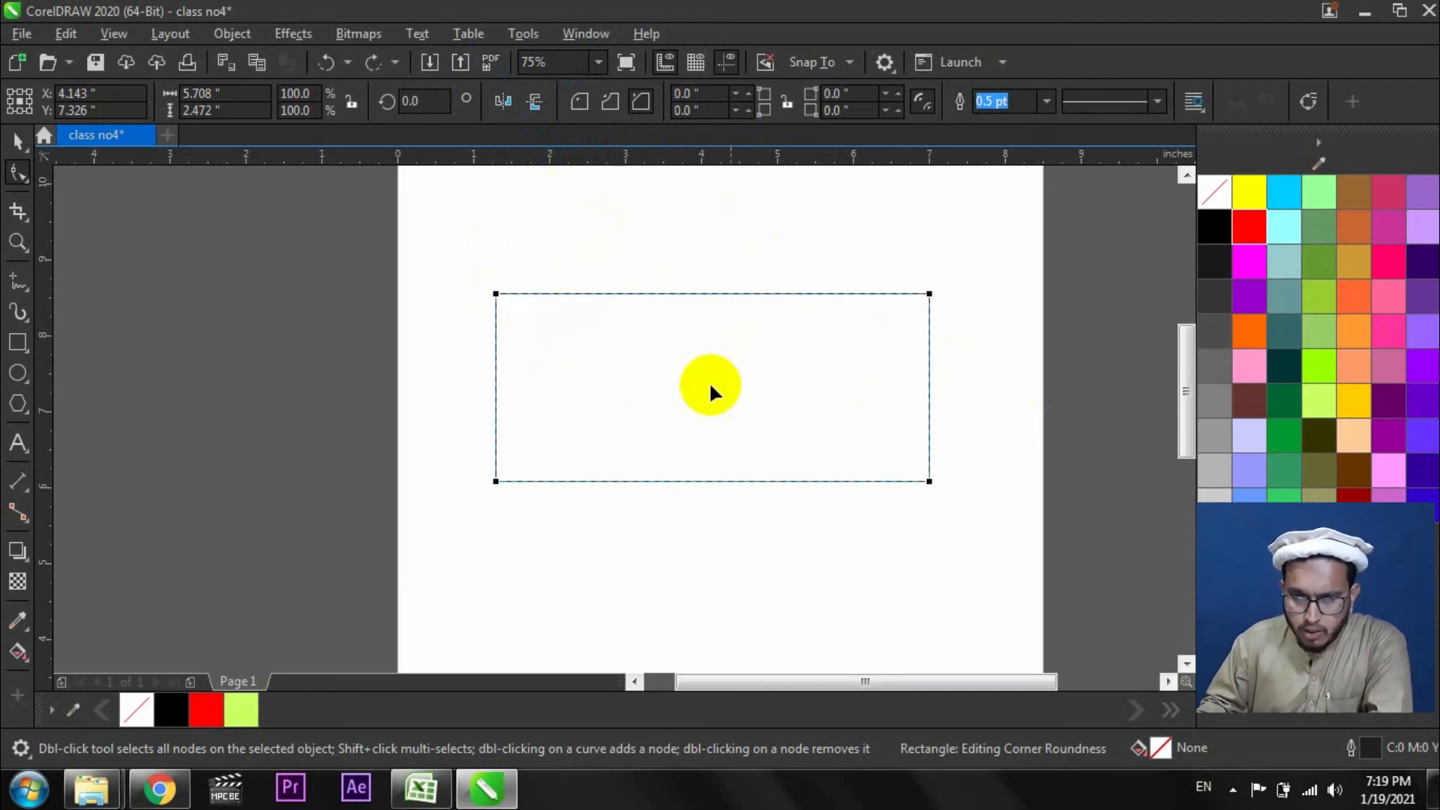
Try converting the rectangle to curves twice, undoing the conversion each time.
click(1309, 102)
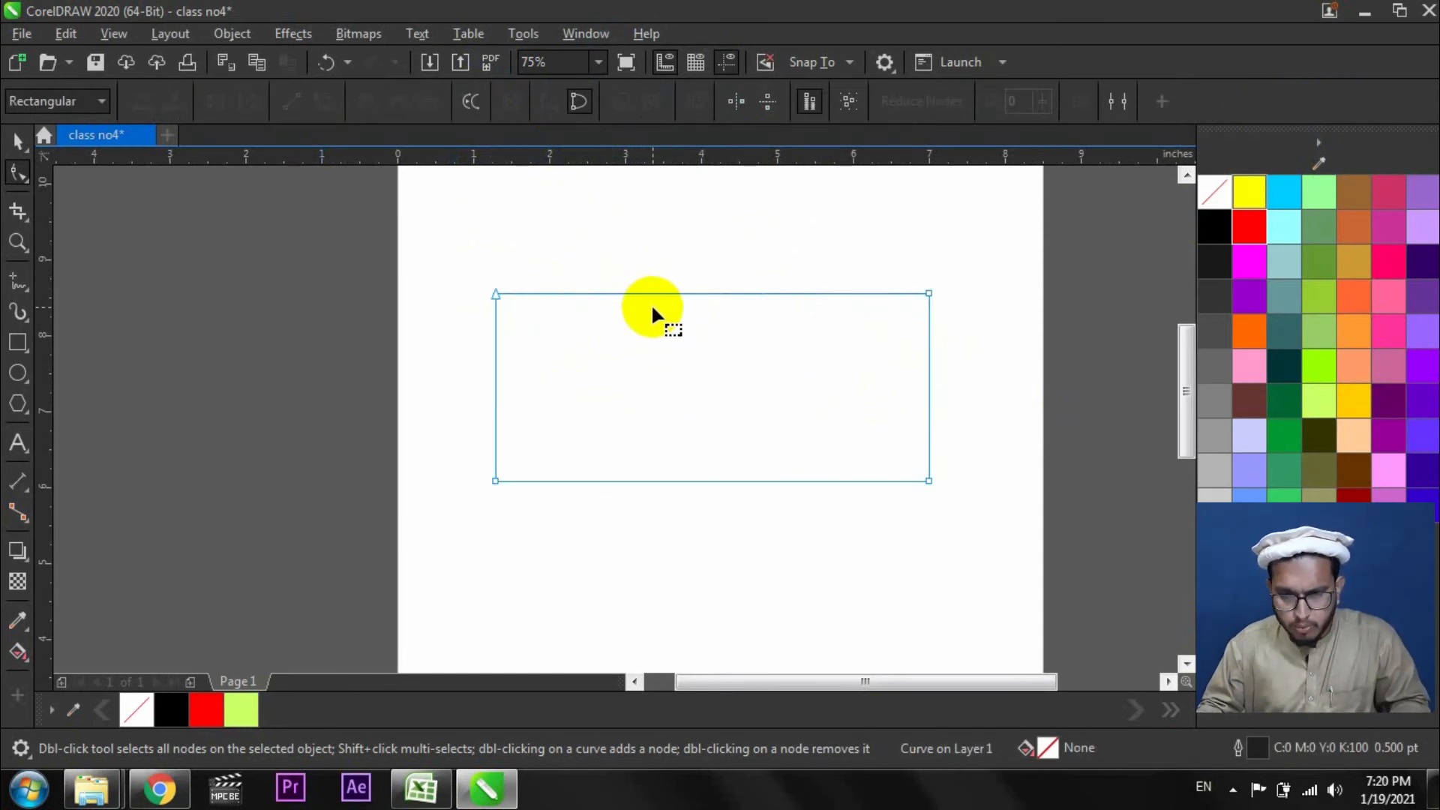
key(ctrl+z)
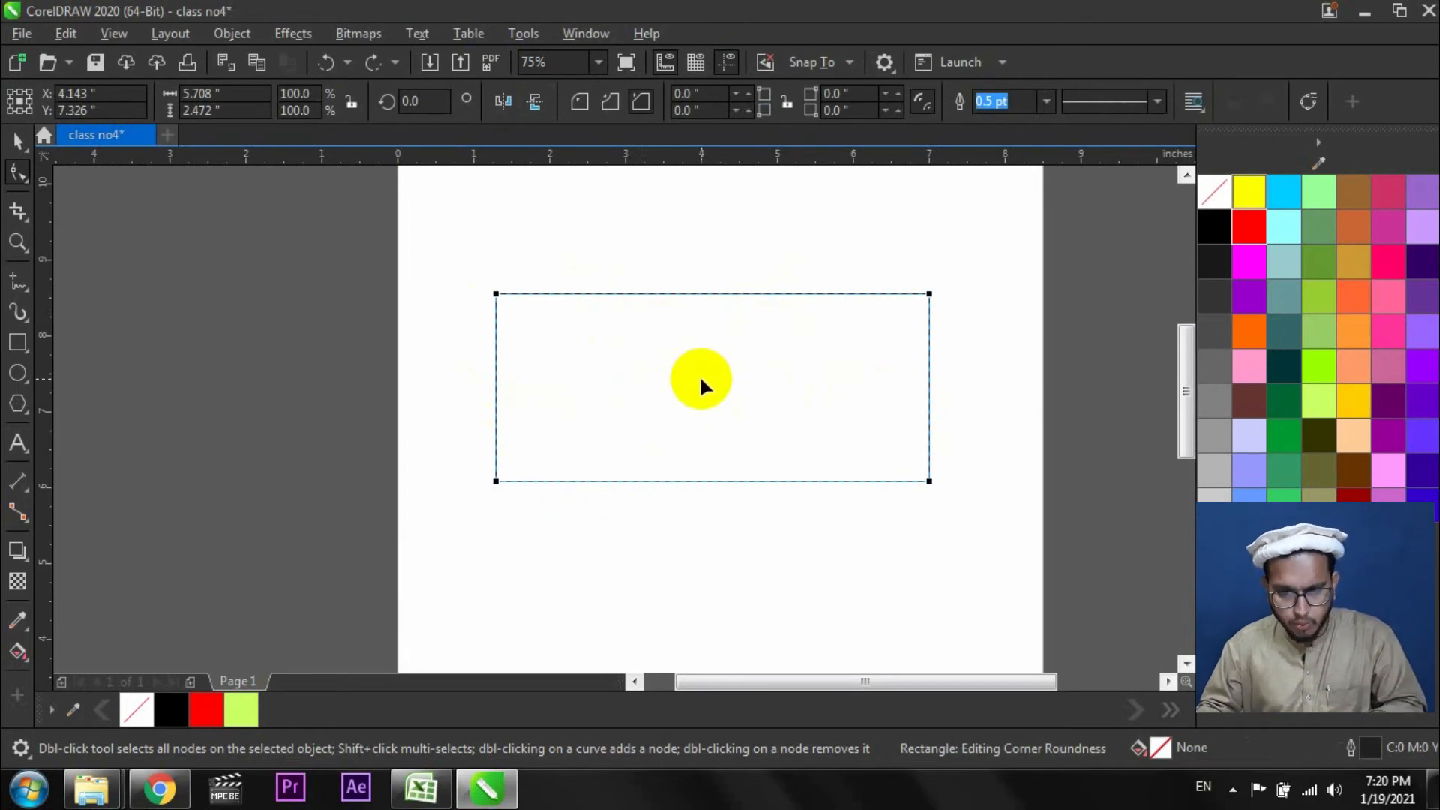
key(ctrl+q)
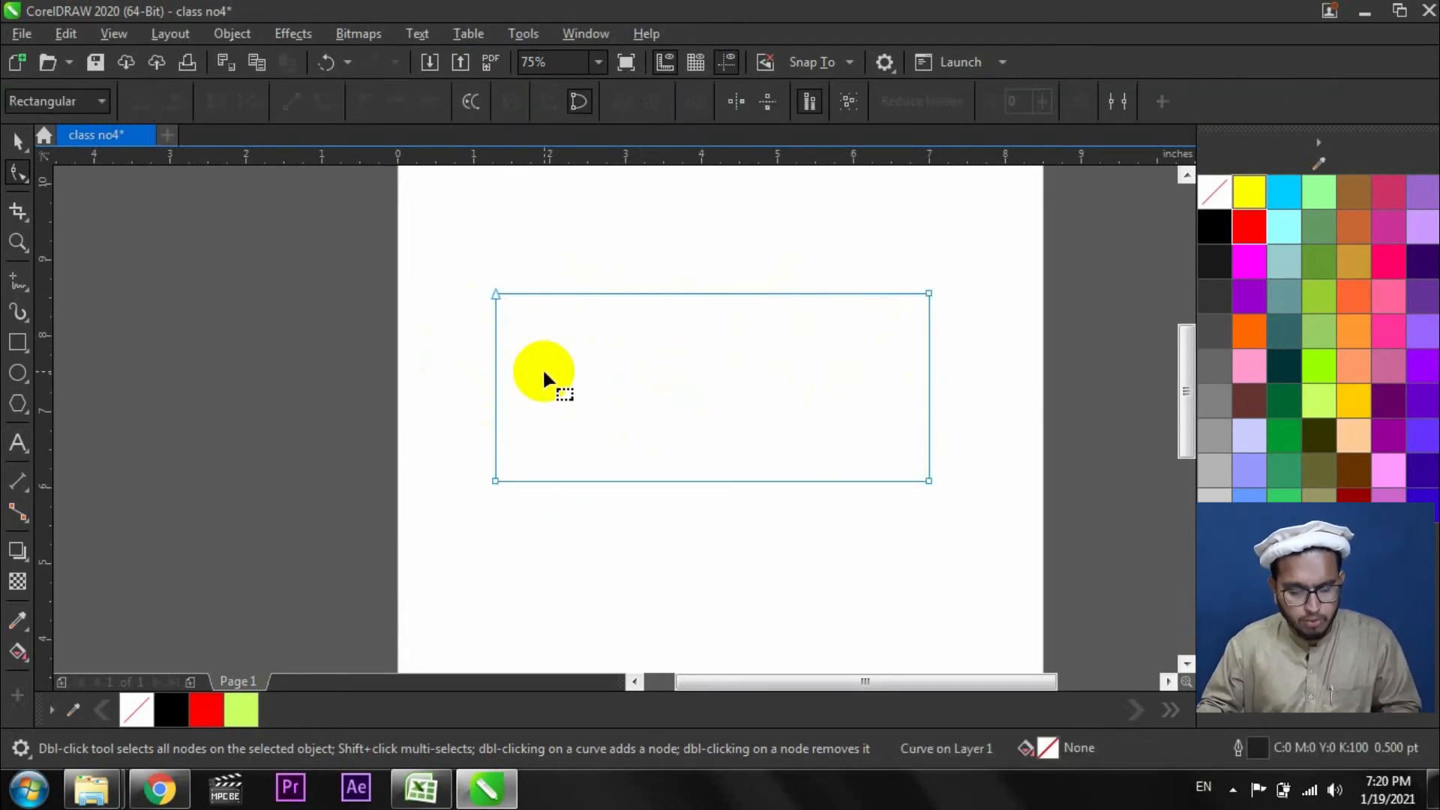
key(ctrl+z)
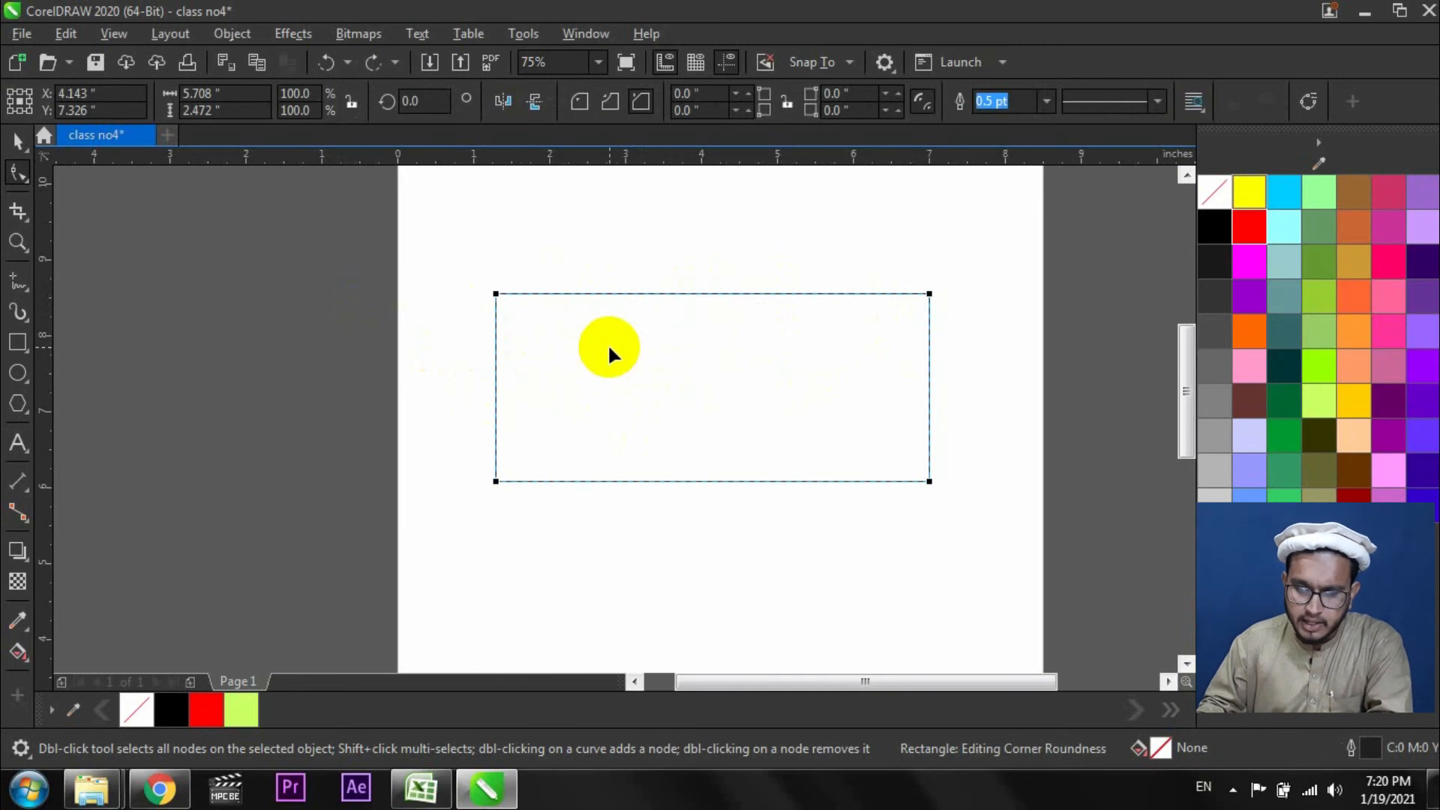
Convert the rectangle to curves and add four nodes spaced along its top edge.
right_click(609, 347)
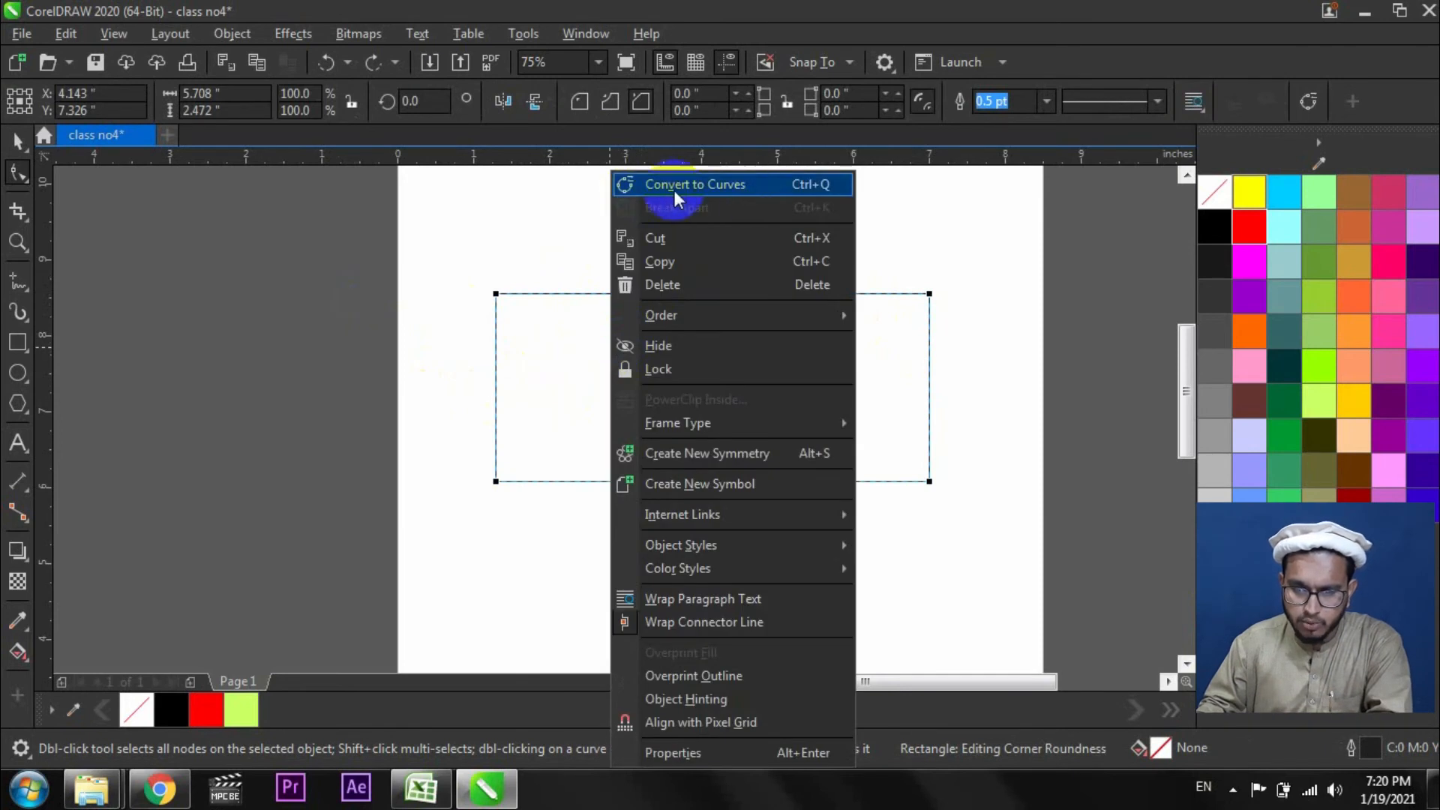
click(739, 188)
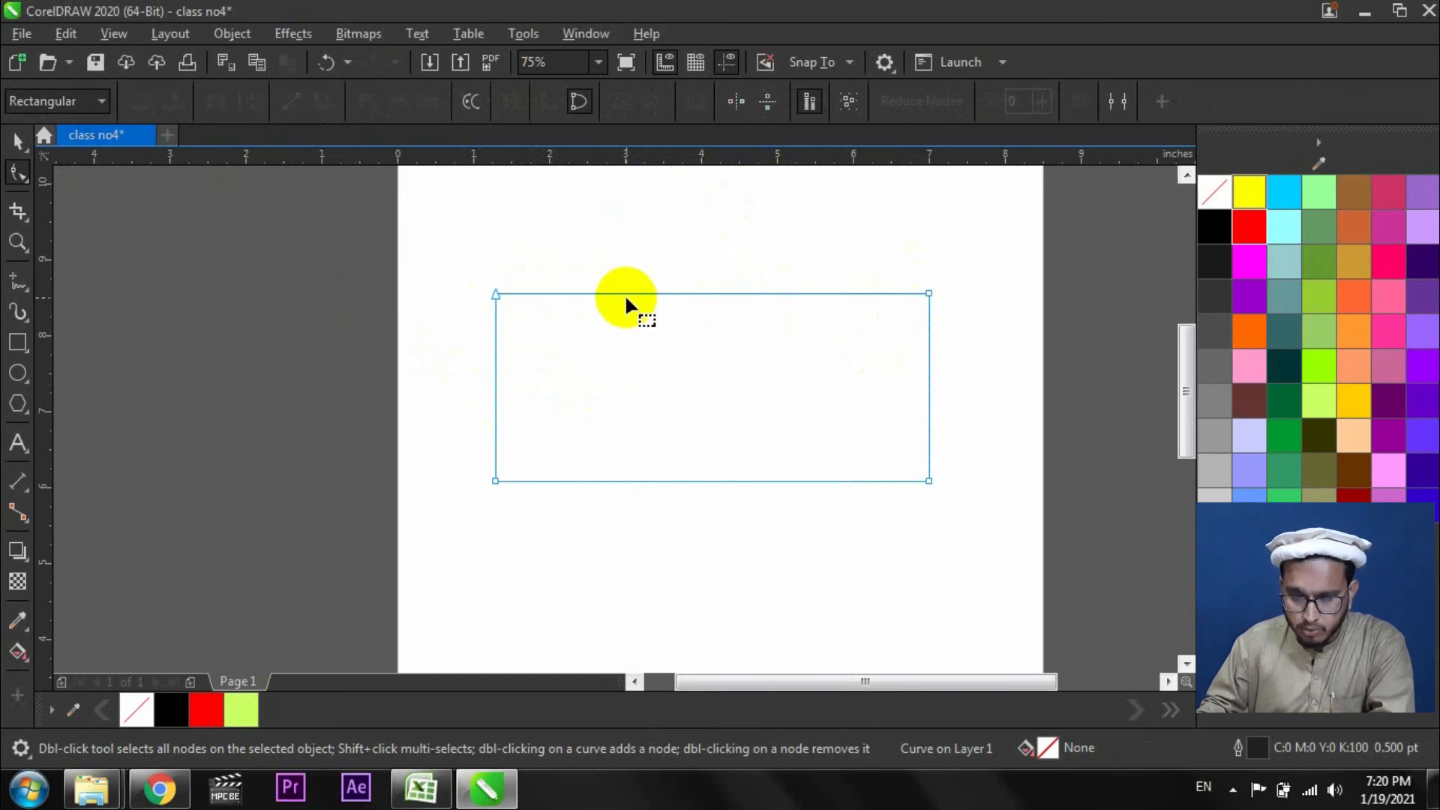
double_click(545, 293)
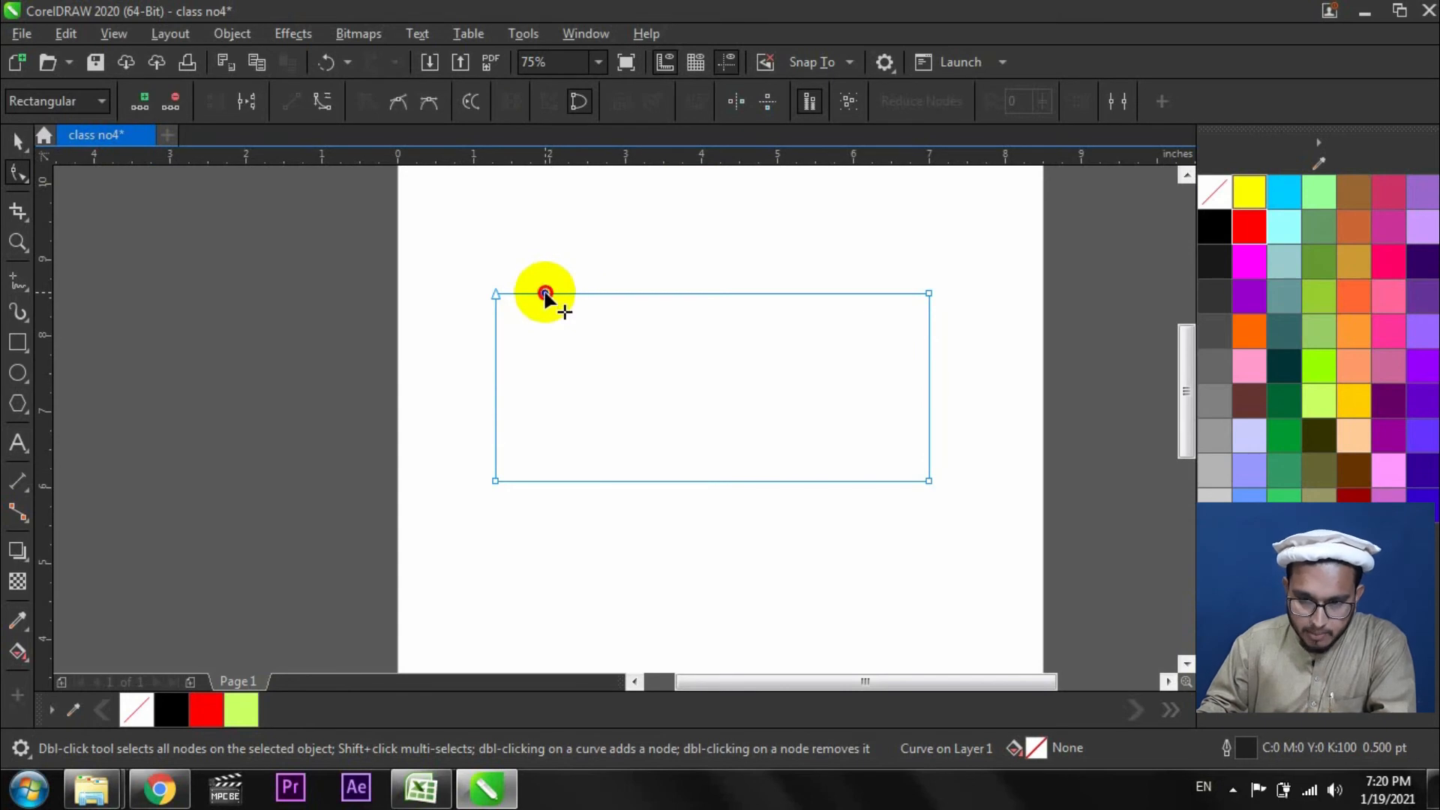
double_click(630, 293)
double_click(752, 293)
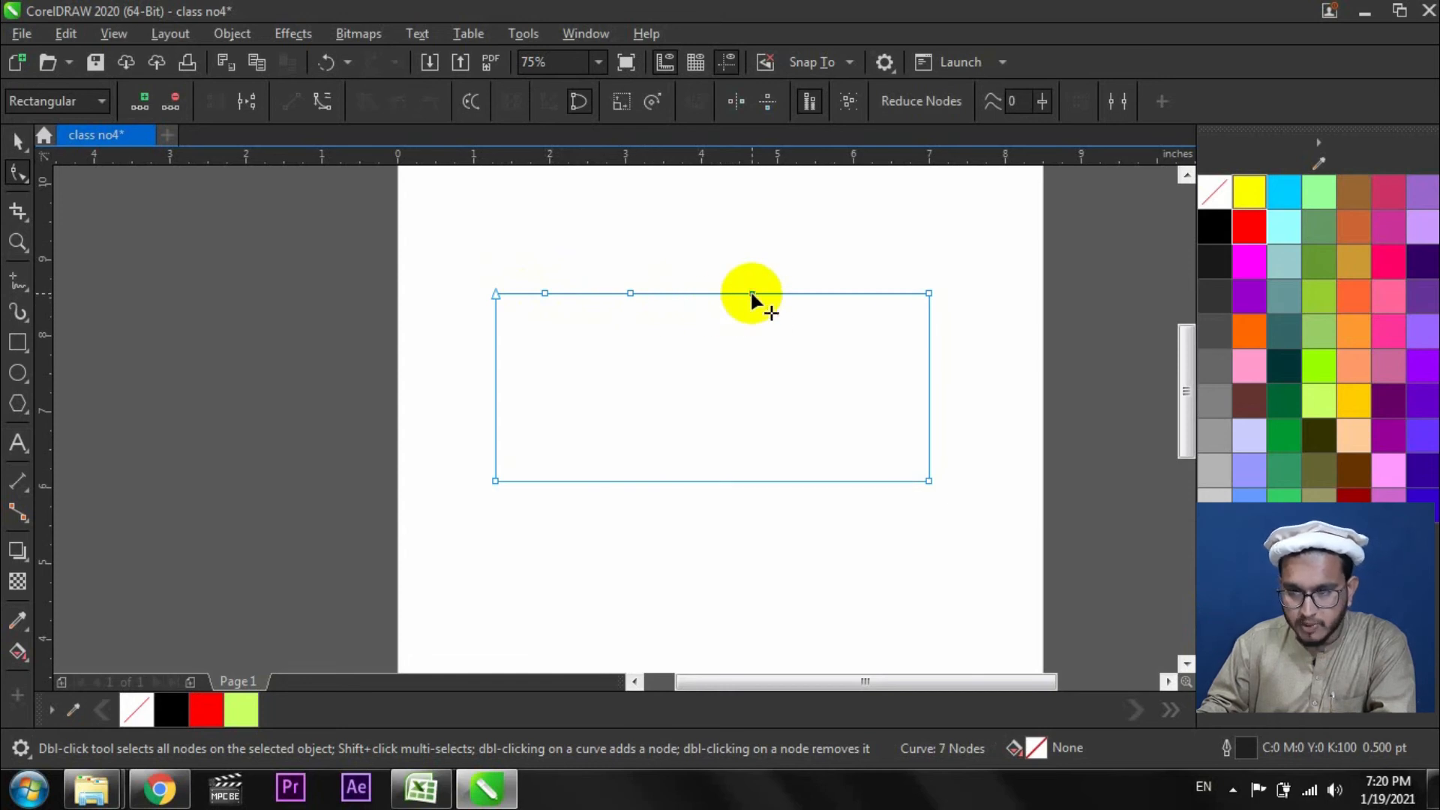
double_click(852, 293)
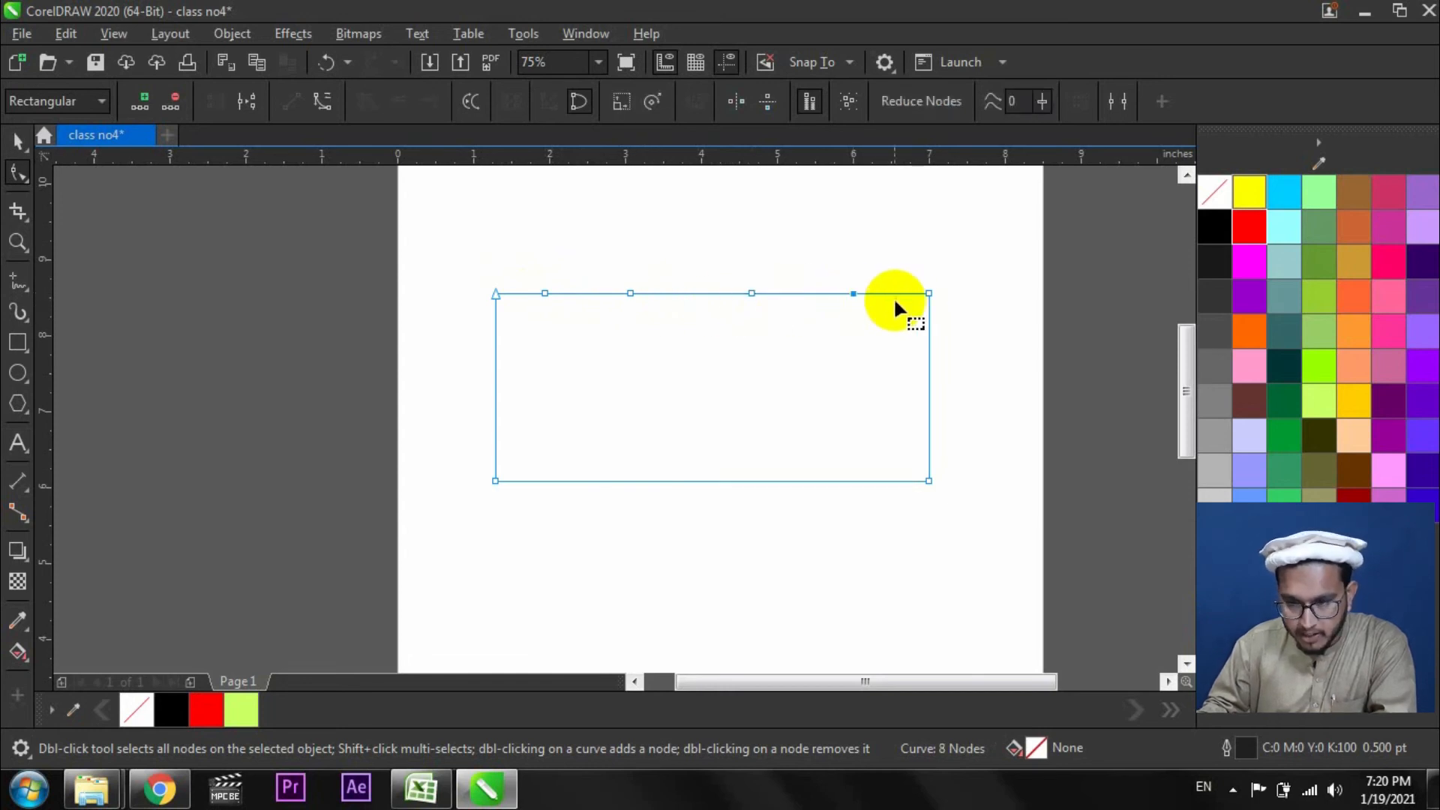
double_click(853, 293)
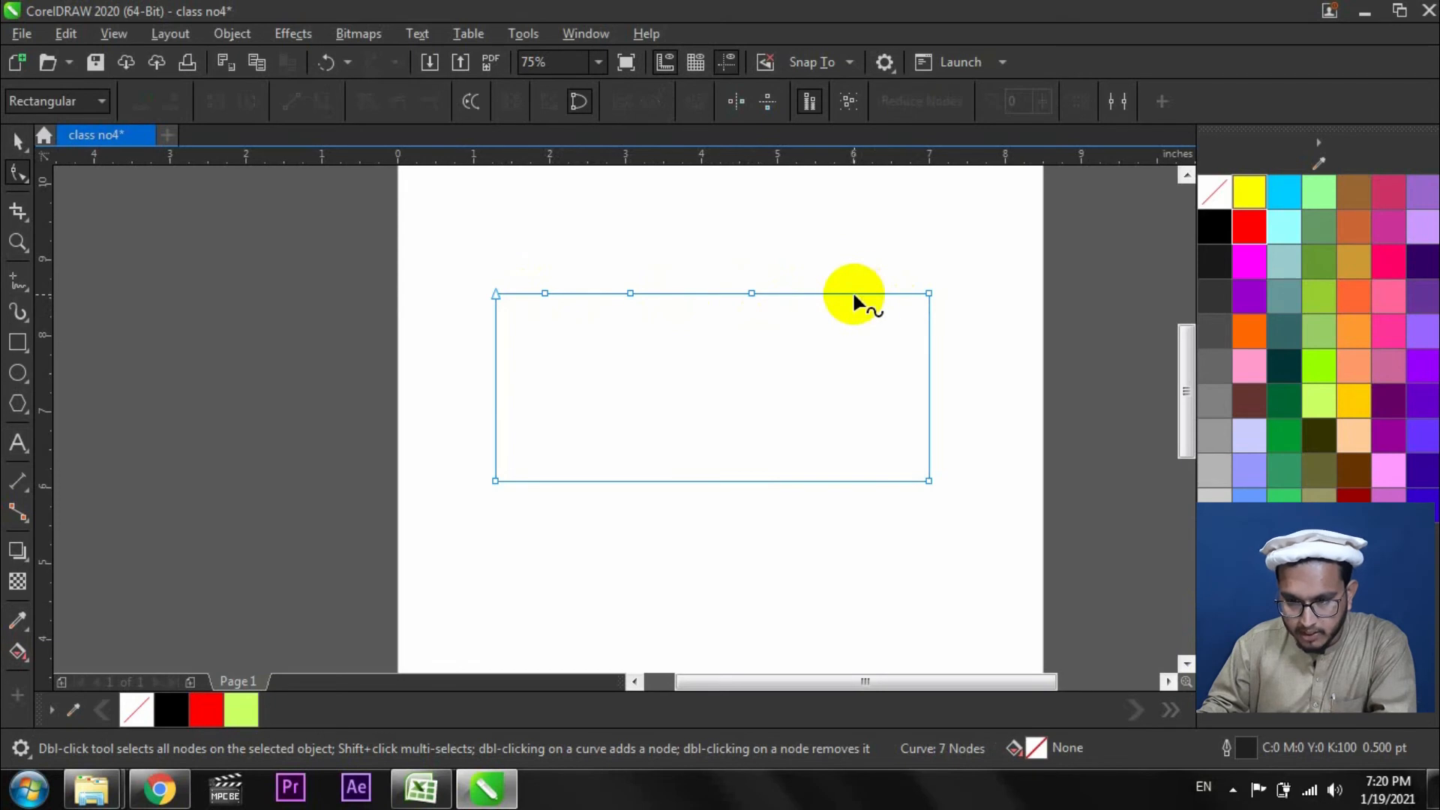
double_click(850, 293)
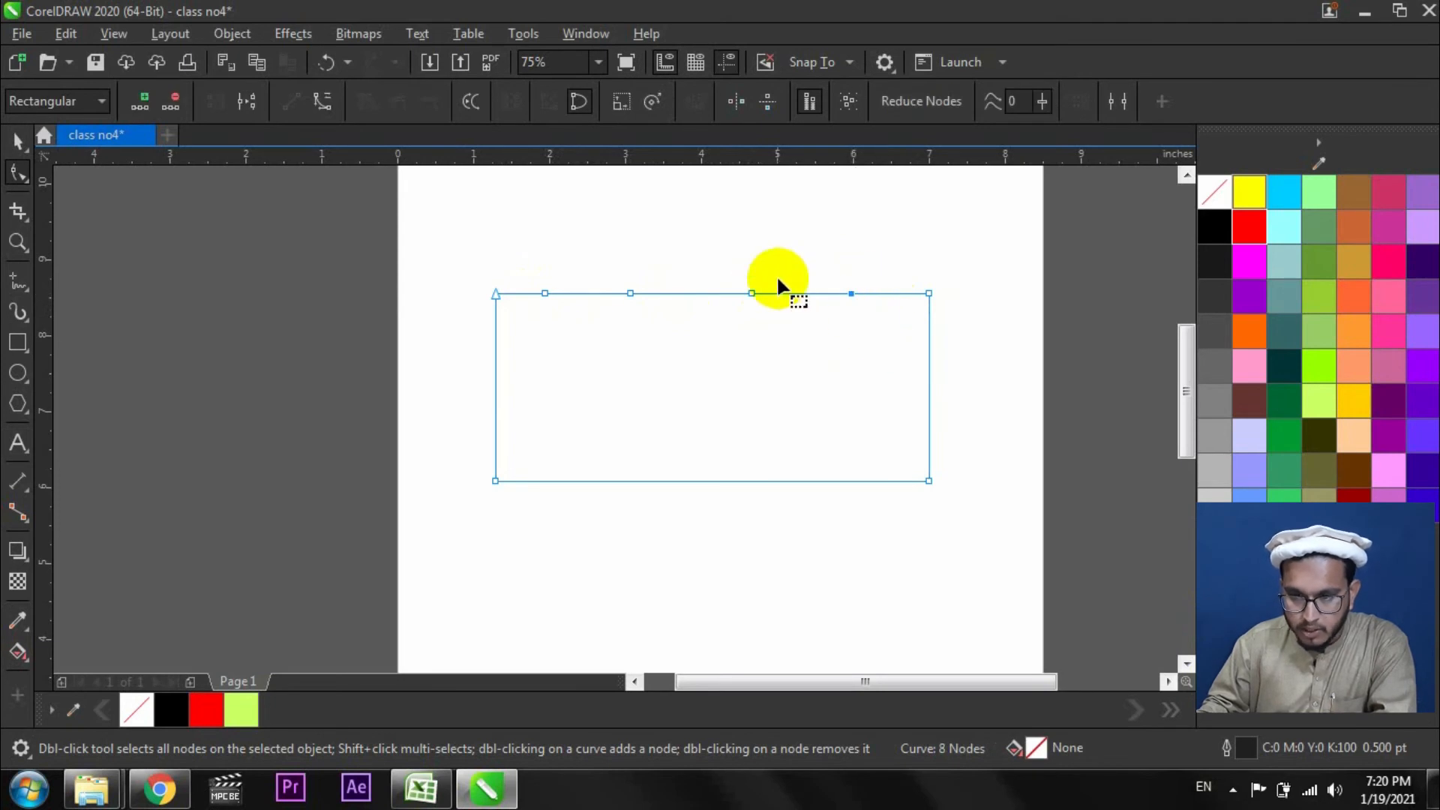
Pull the third added top-edge node up into a peak and the first one down into a notch.
drag(751, 293, 744, 238)
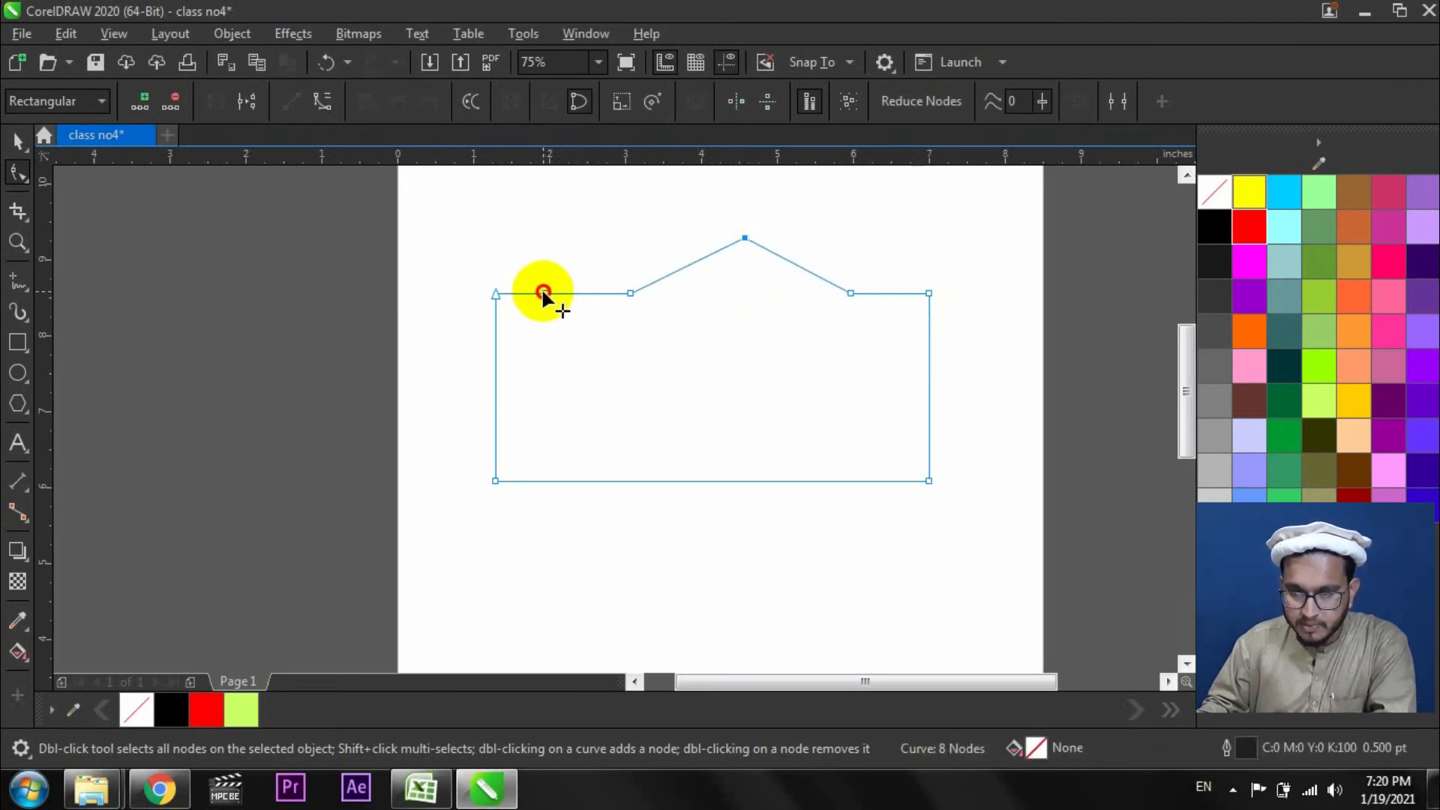
drag(543, 293, 584, 343)
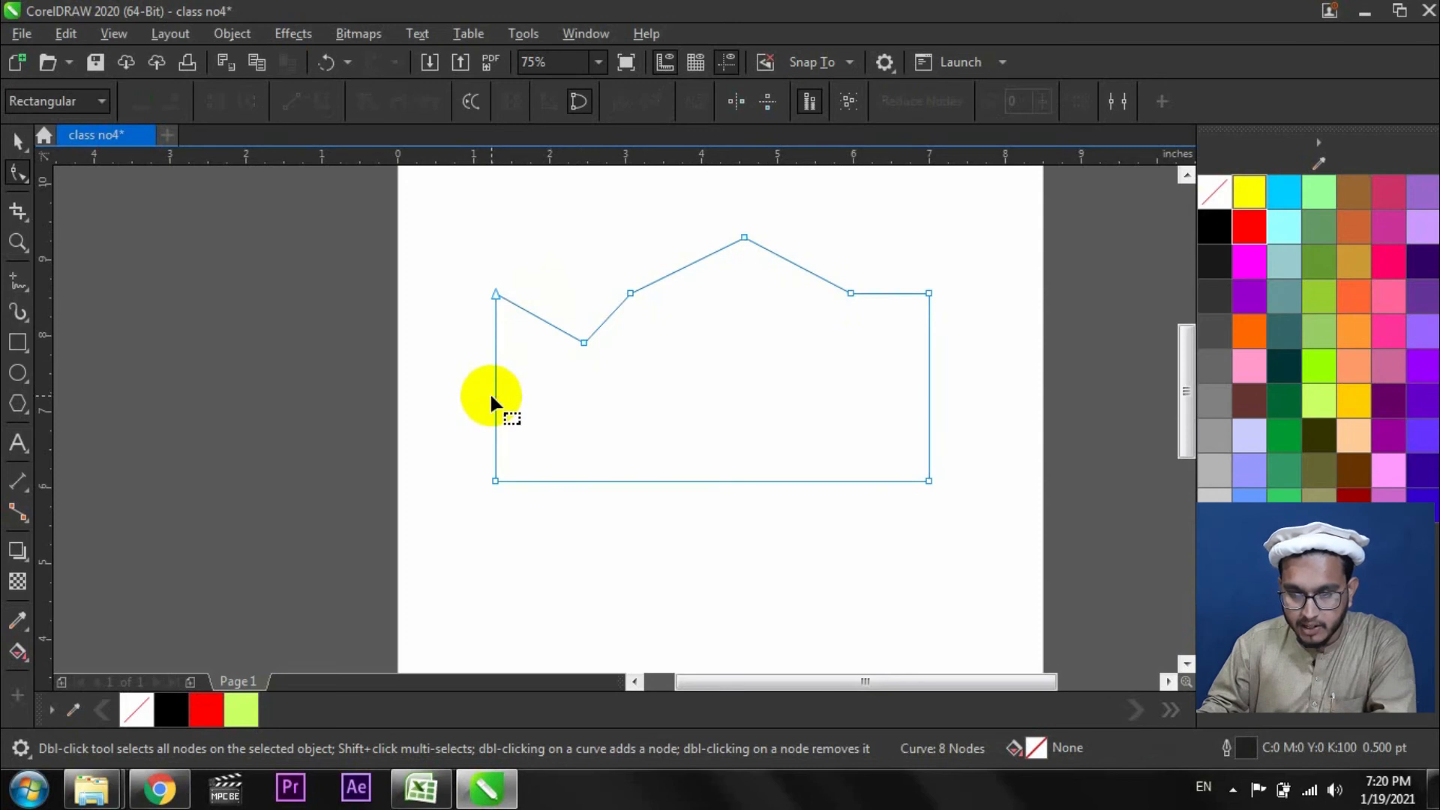
Add a node on the left edge and pull it outward, raise the segment above it, and bend that segment inward with another node.
double_click(493, 392)
drag(492, 392, 425, 394)
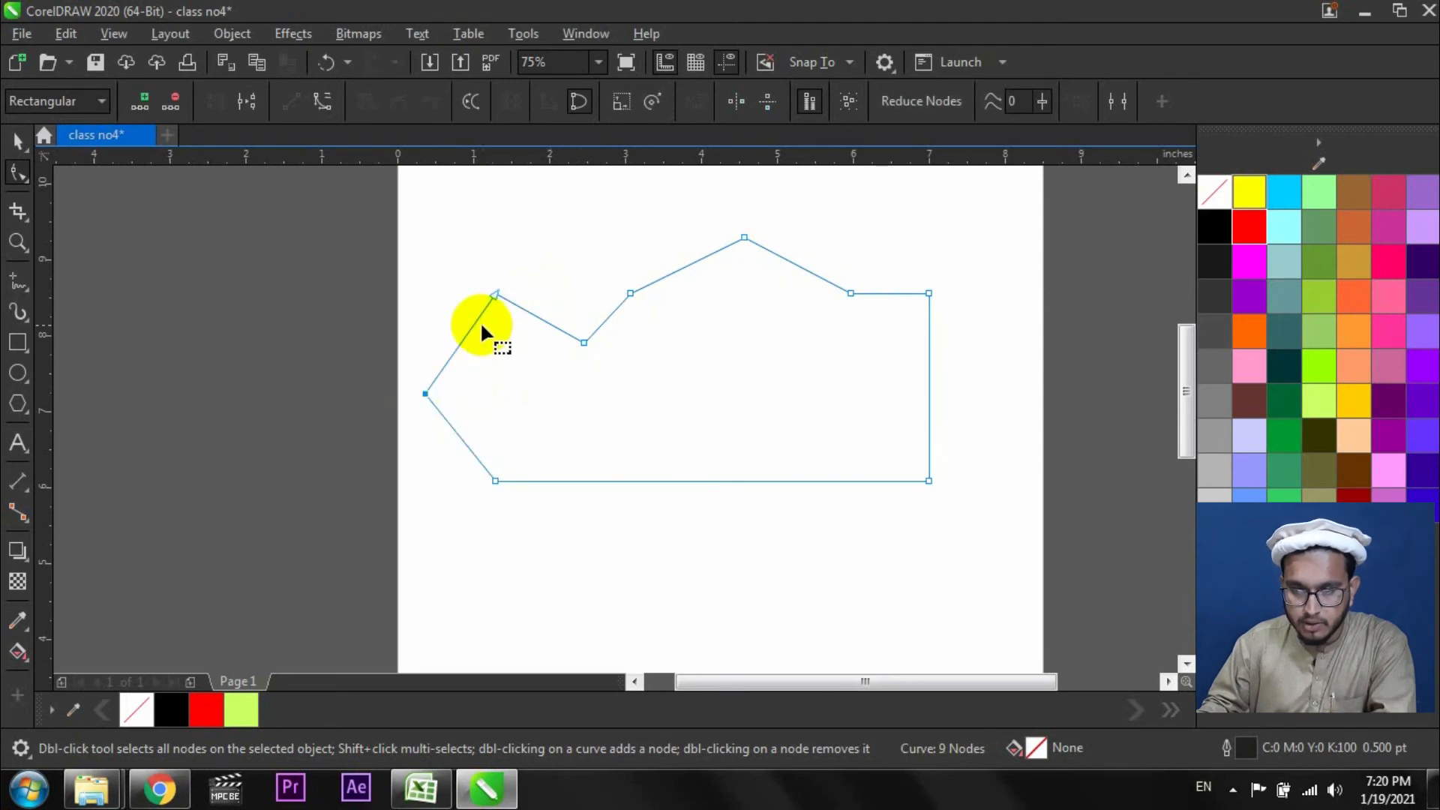
drag(475, 321, 471, 258)
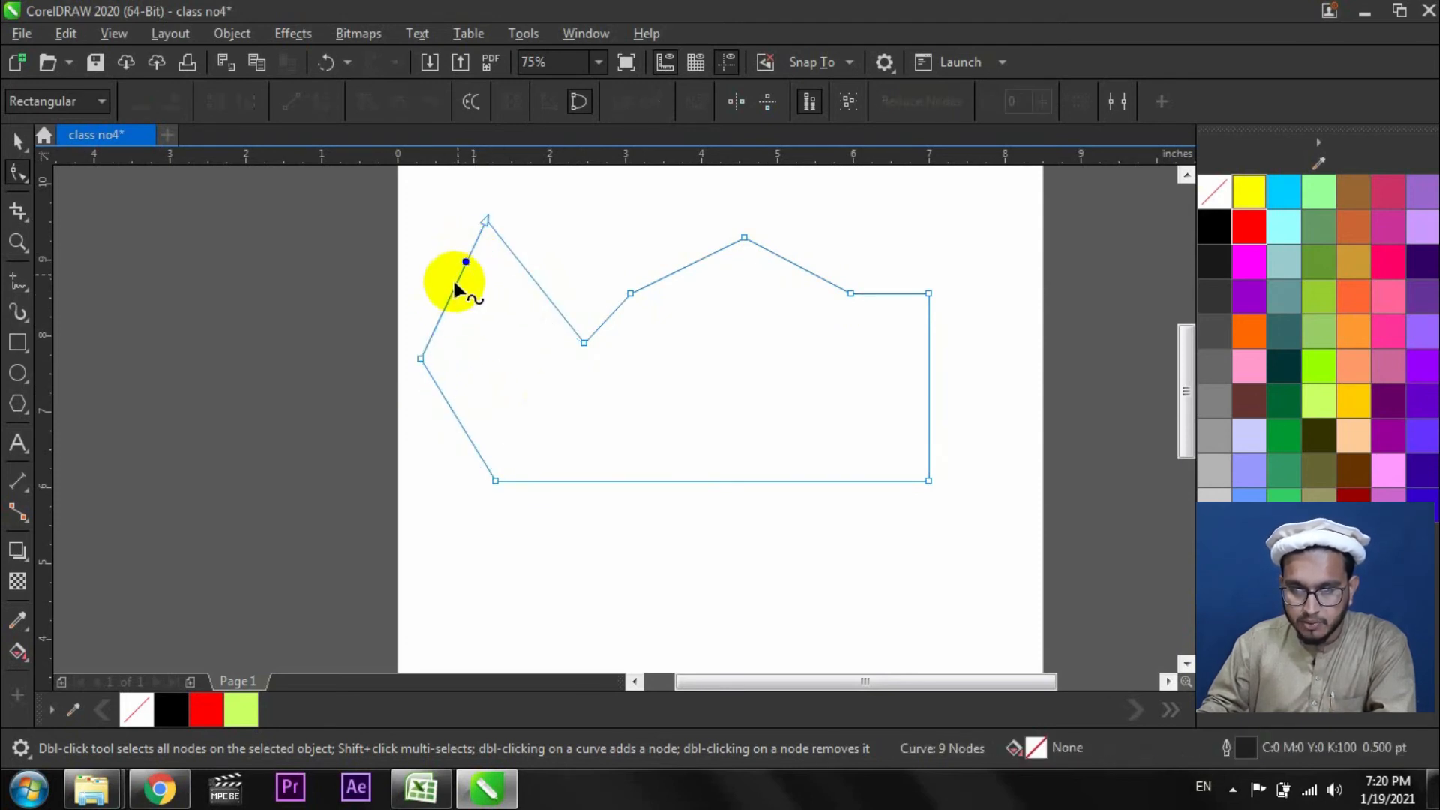
double_click(463, 267)
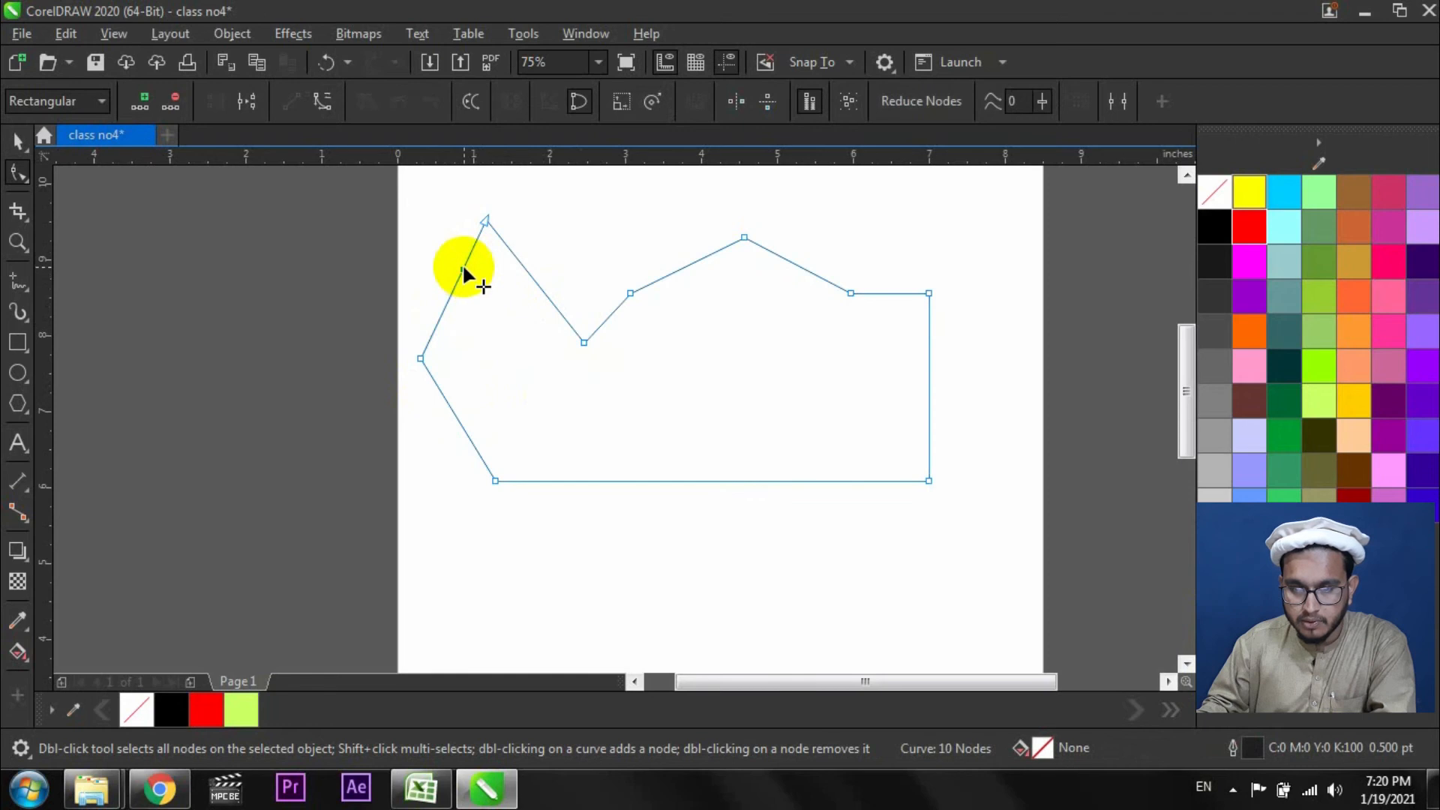
drag(463, 267, 479, 299)
Add a node on the lower-left edge and pull it far inward to form a deep notch.
click(480, 456)
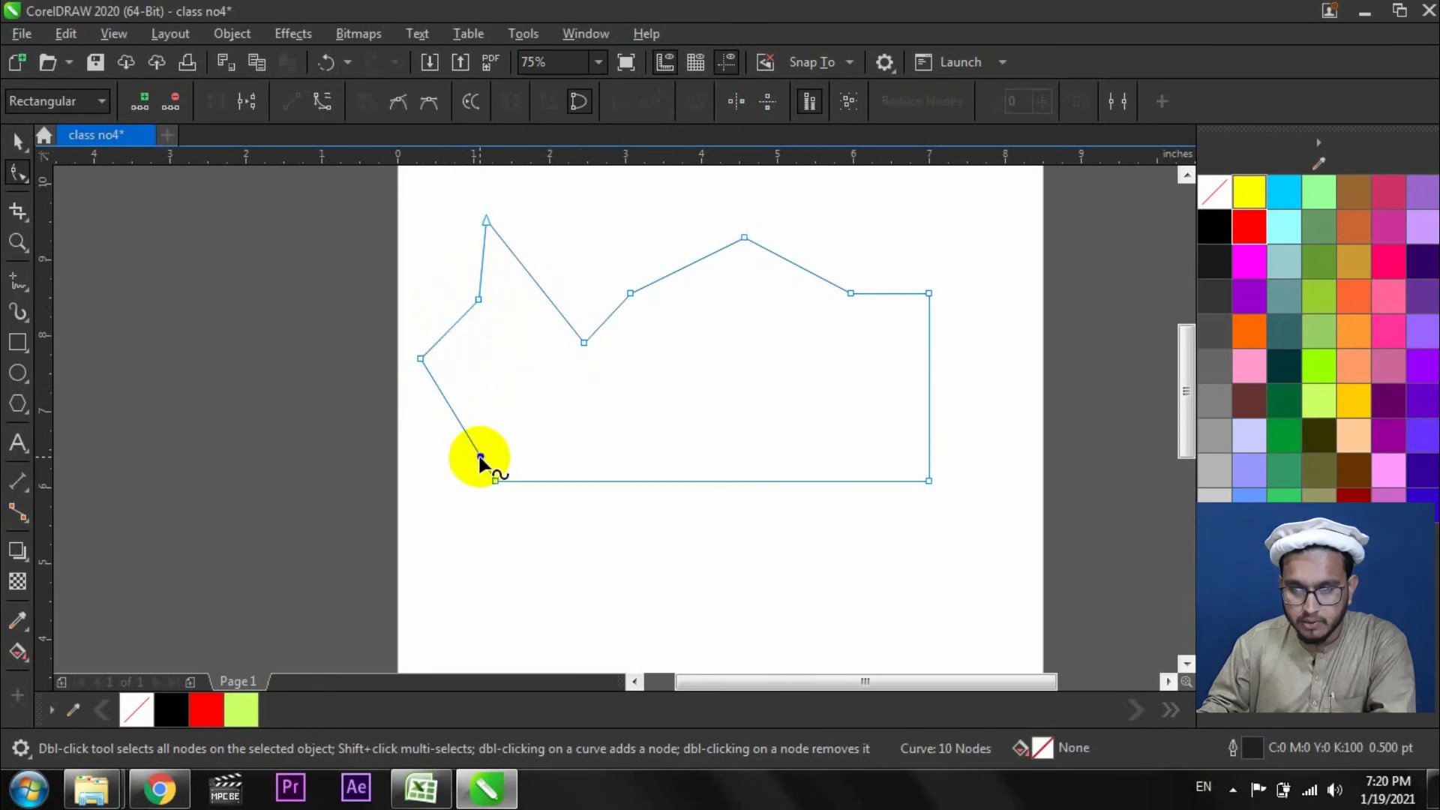
drag(480, 459, 571, 409)
double_click(468, 426)
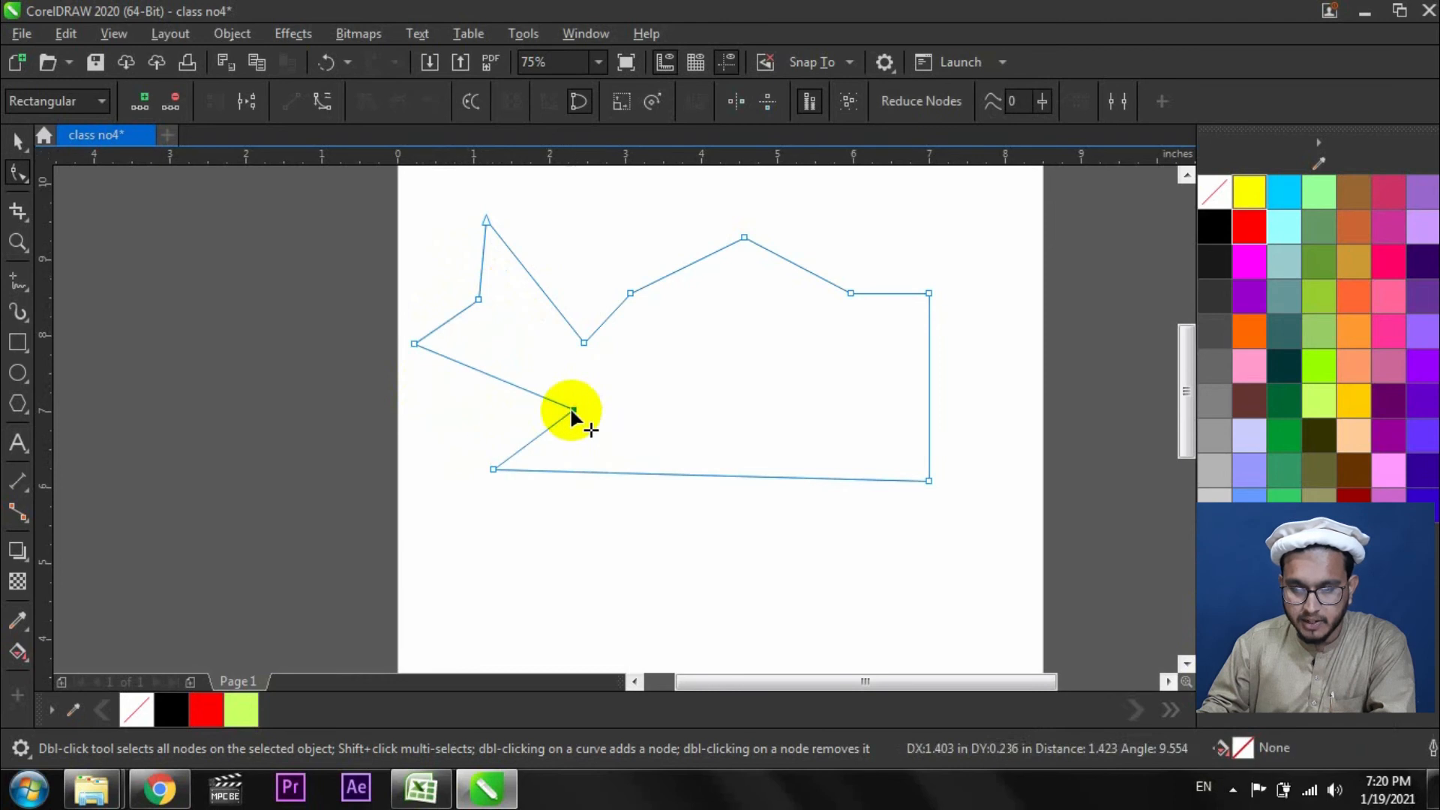
Add two nodes on the bottom edge, pulling the left one up and the right one down.
double_click(594, 470)
drag(594, 470, 649, 425)
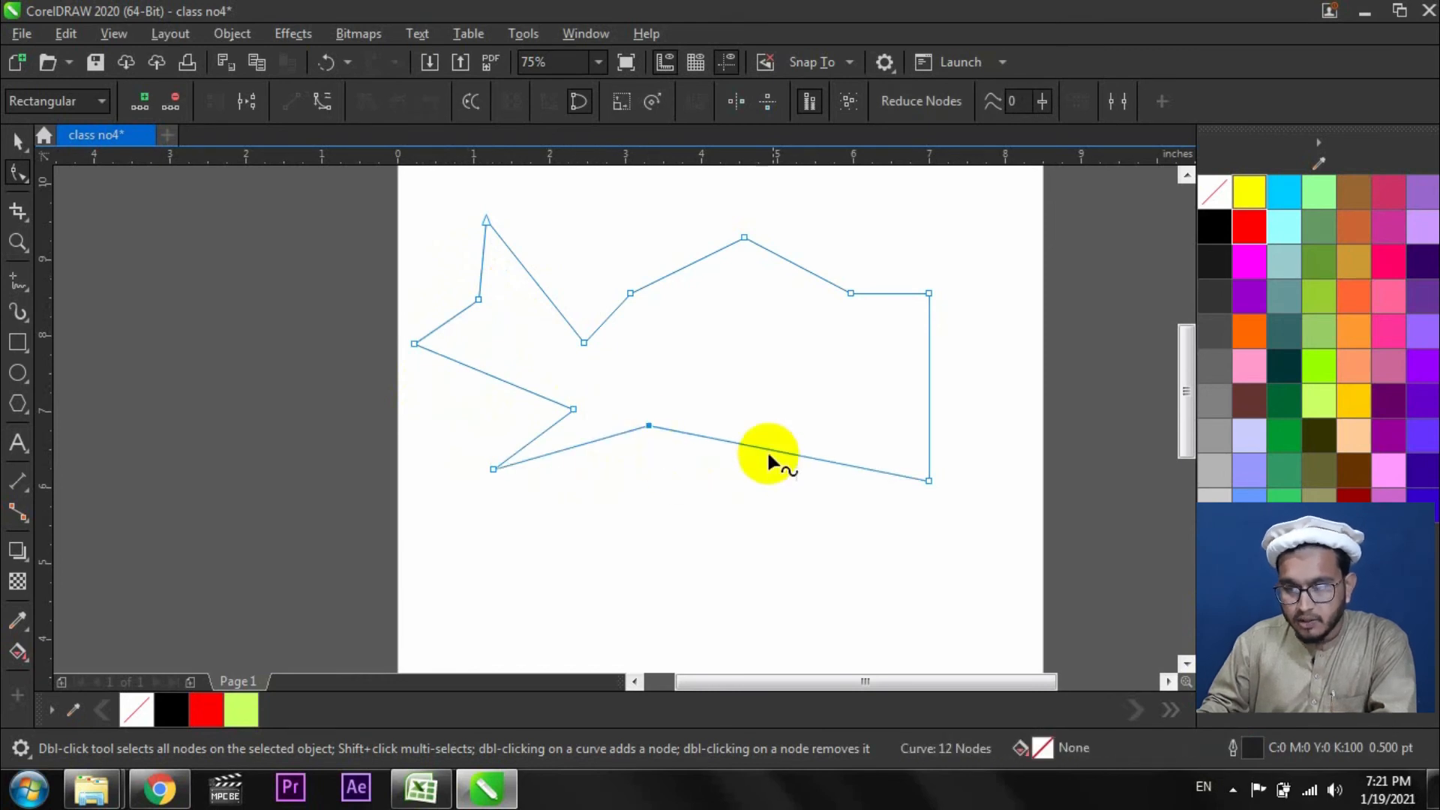
double_click(773, 451)
drag(772, 451, 750, 506)
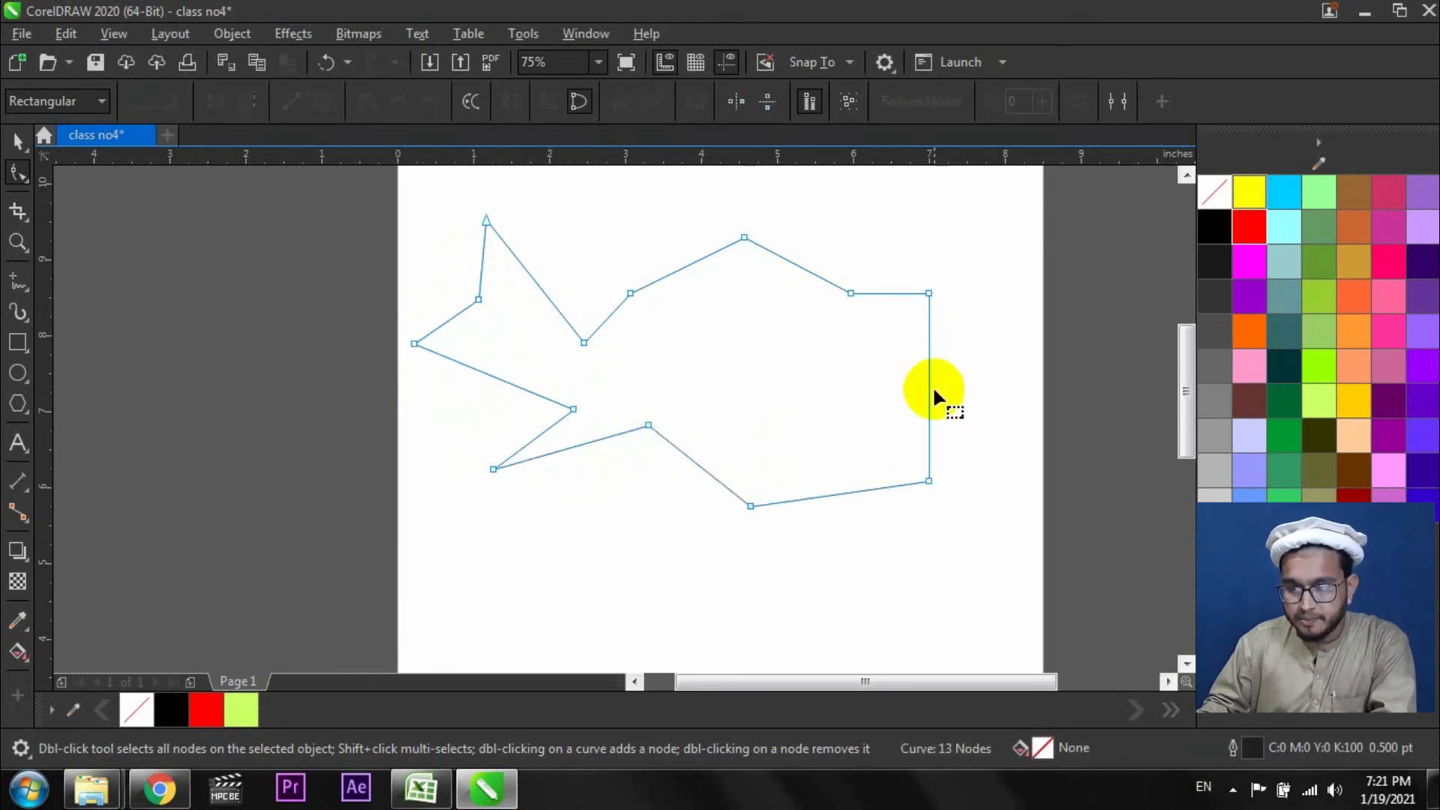
Add a node midway on the right edge and pull it inward, and add three more nodes around the lower-right corner.
double_click(930, 382)
drag(930, 382, 877, 371)
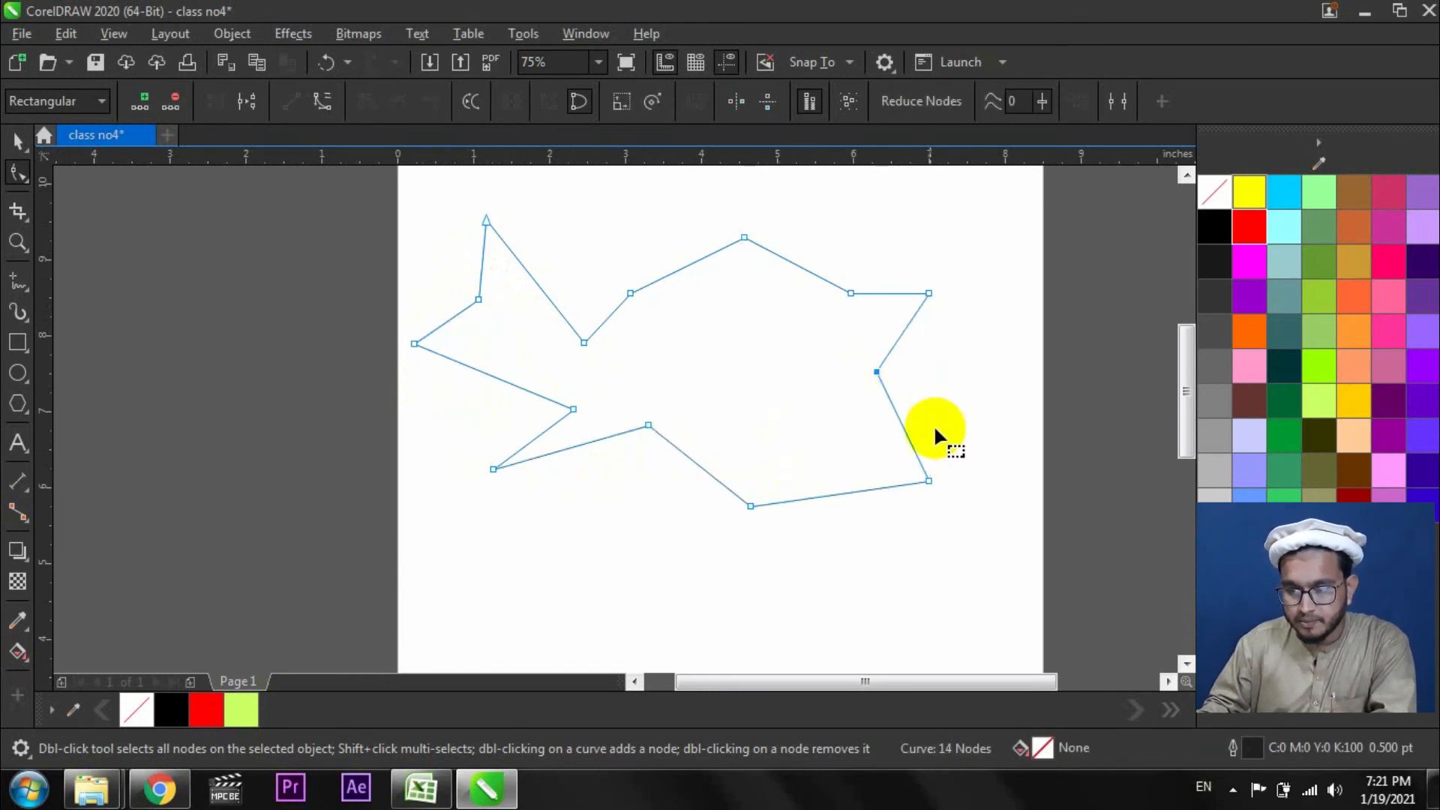
double_click(844, 491)
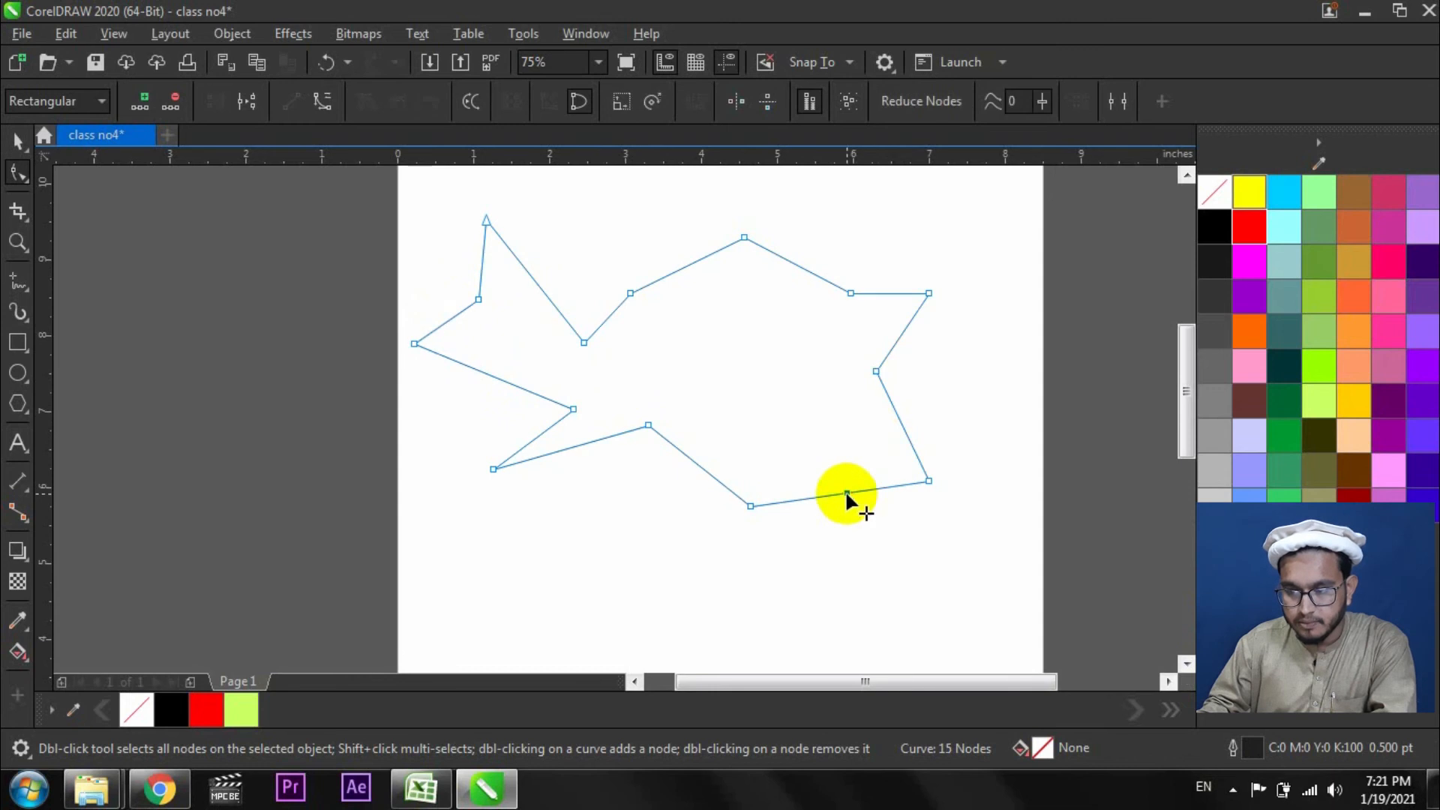
double_click(896, 487)
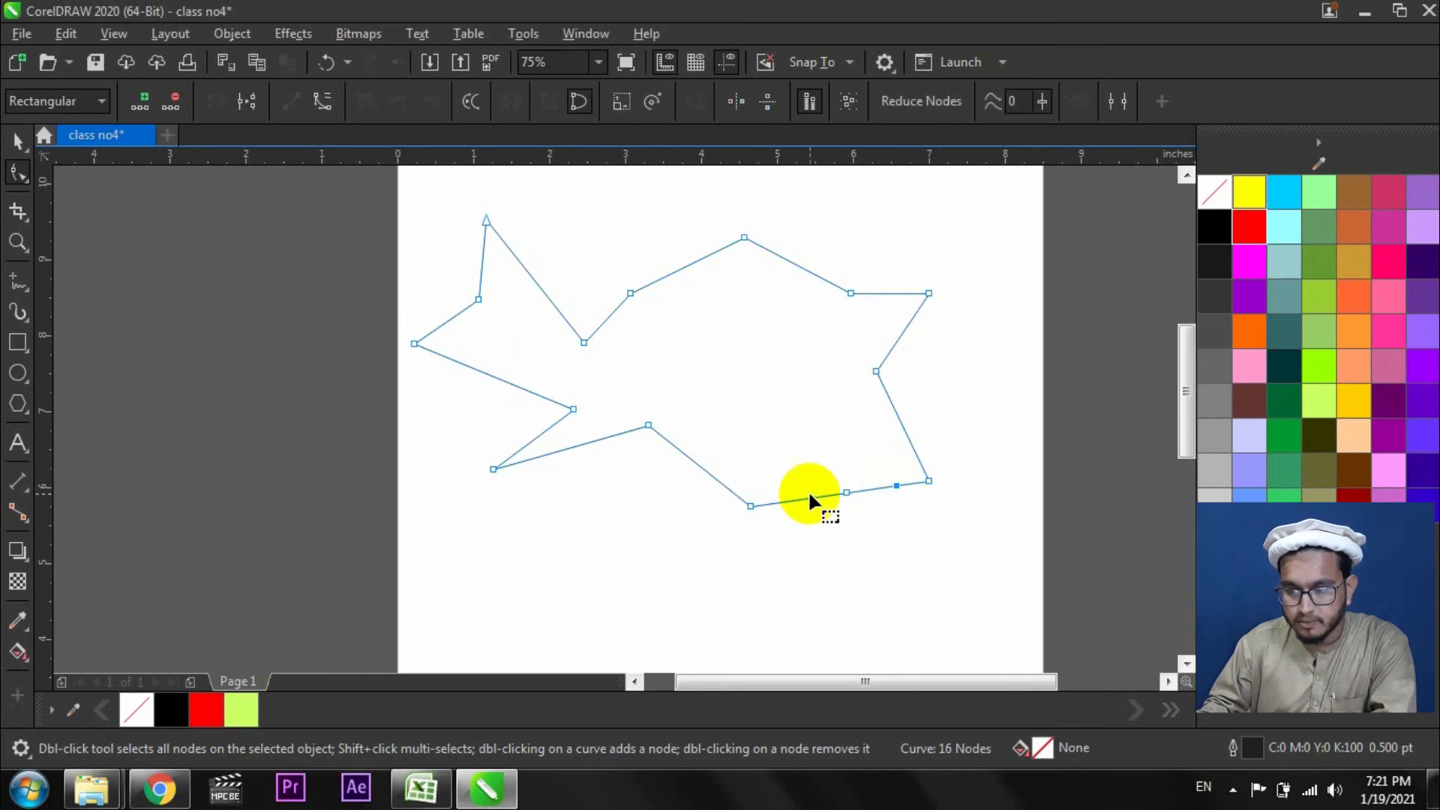
double_click(896, 415)
Place a horizontal guideline at about 9.28 inches along the shape's upper peaks, and reselect the shape.
key(space)
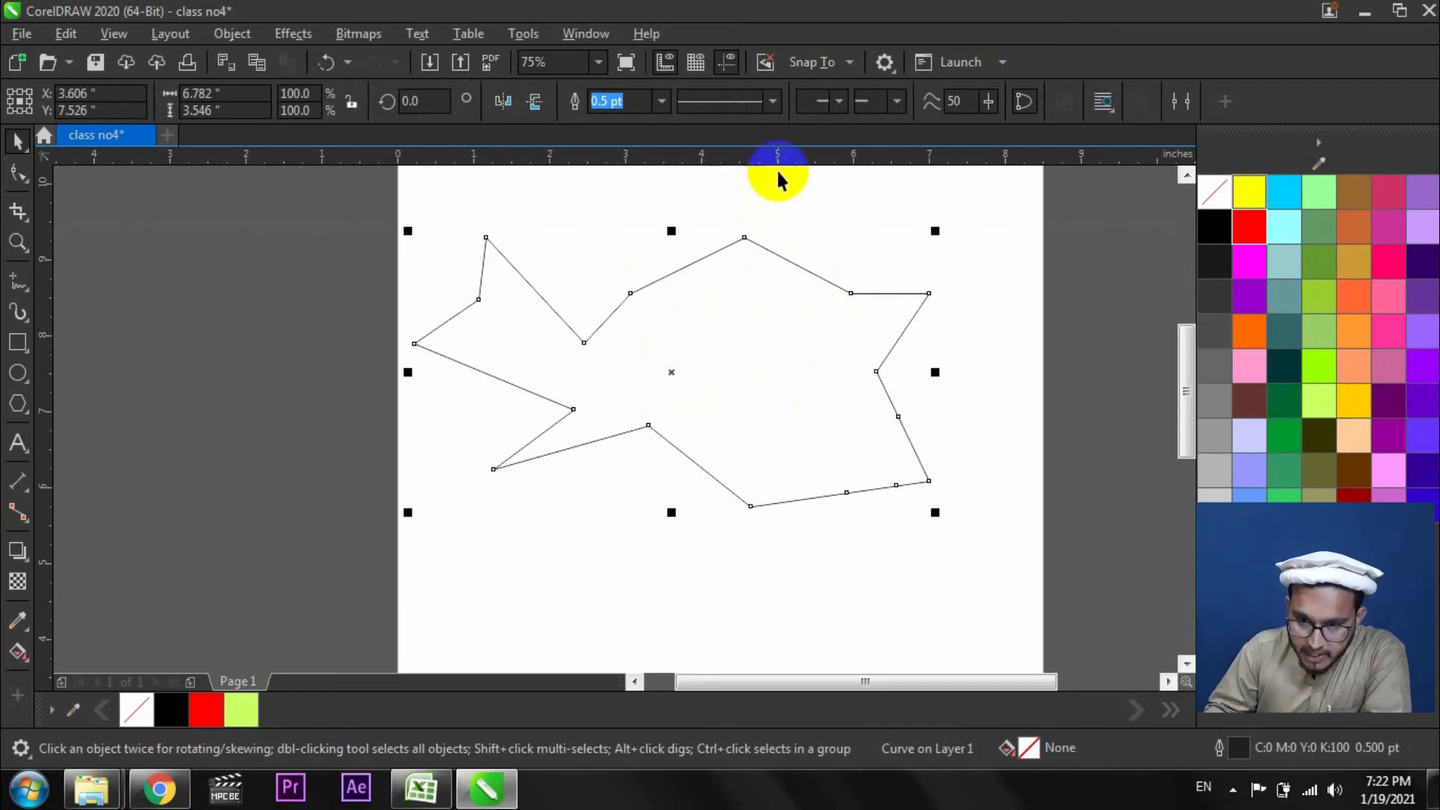
drag(784, 162, 776, 237)
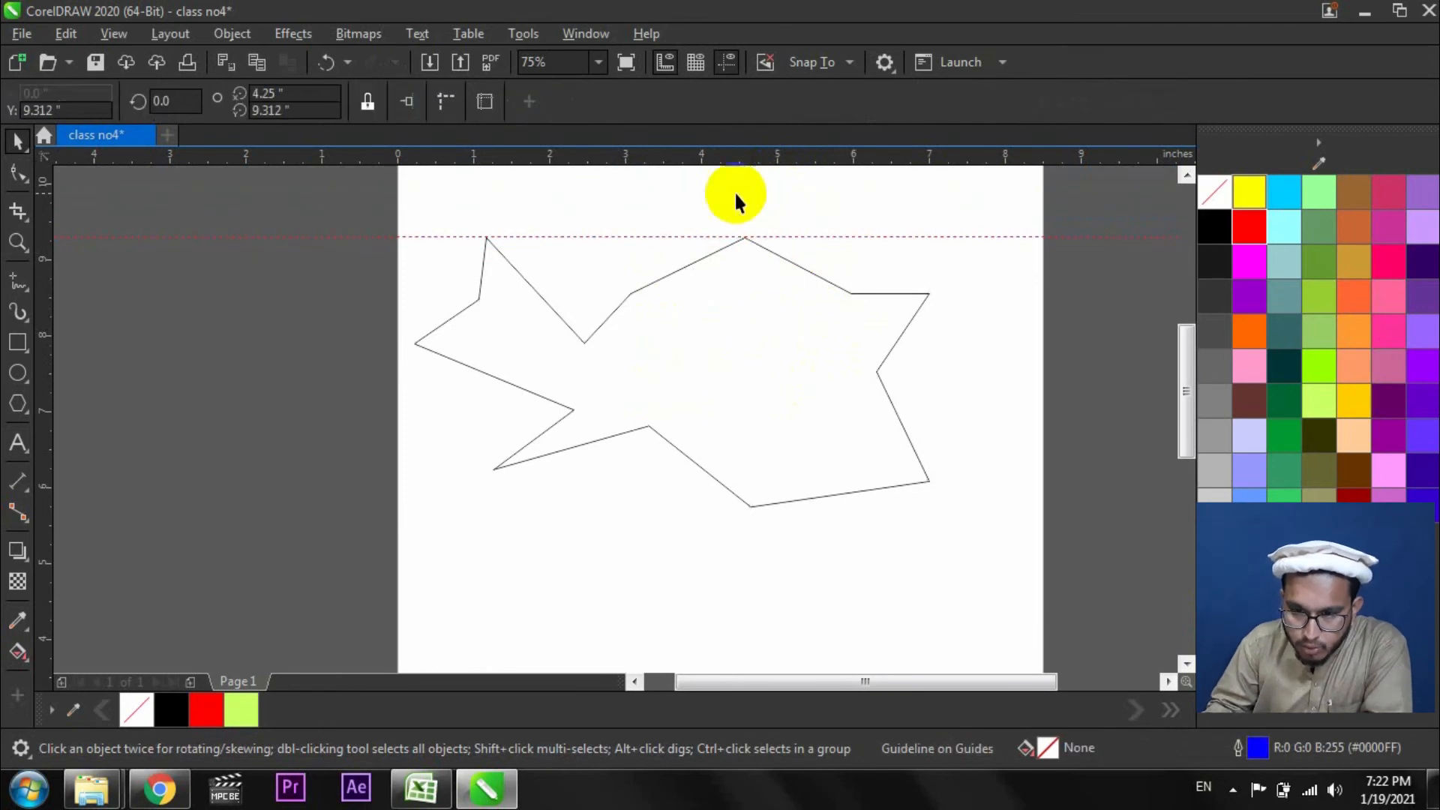
click(772, 238)
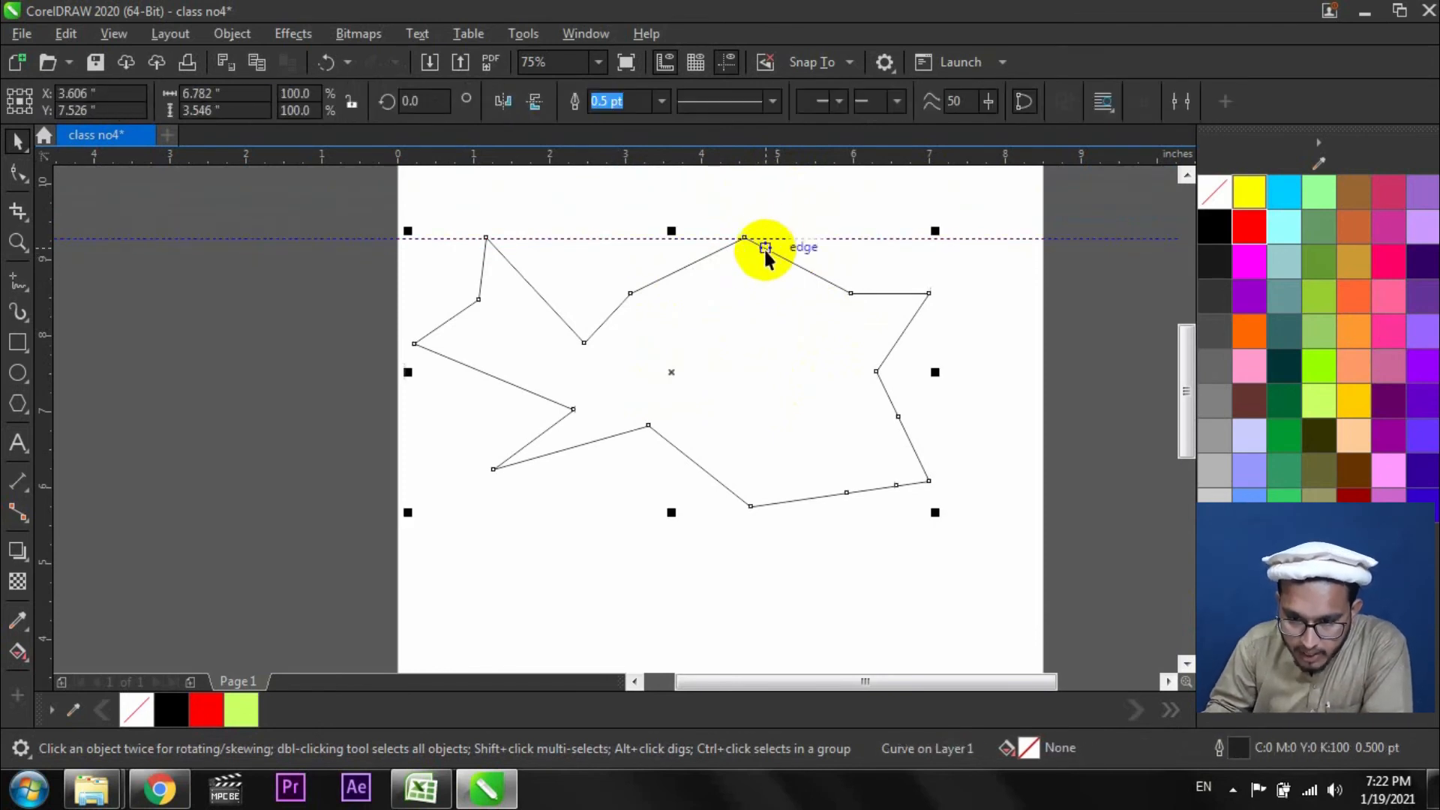
click(774, 238)
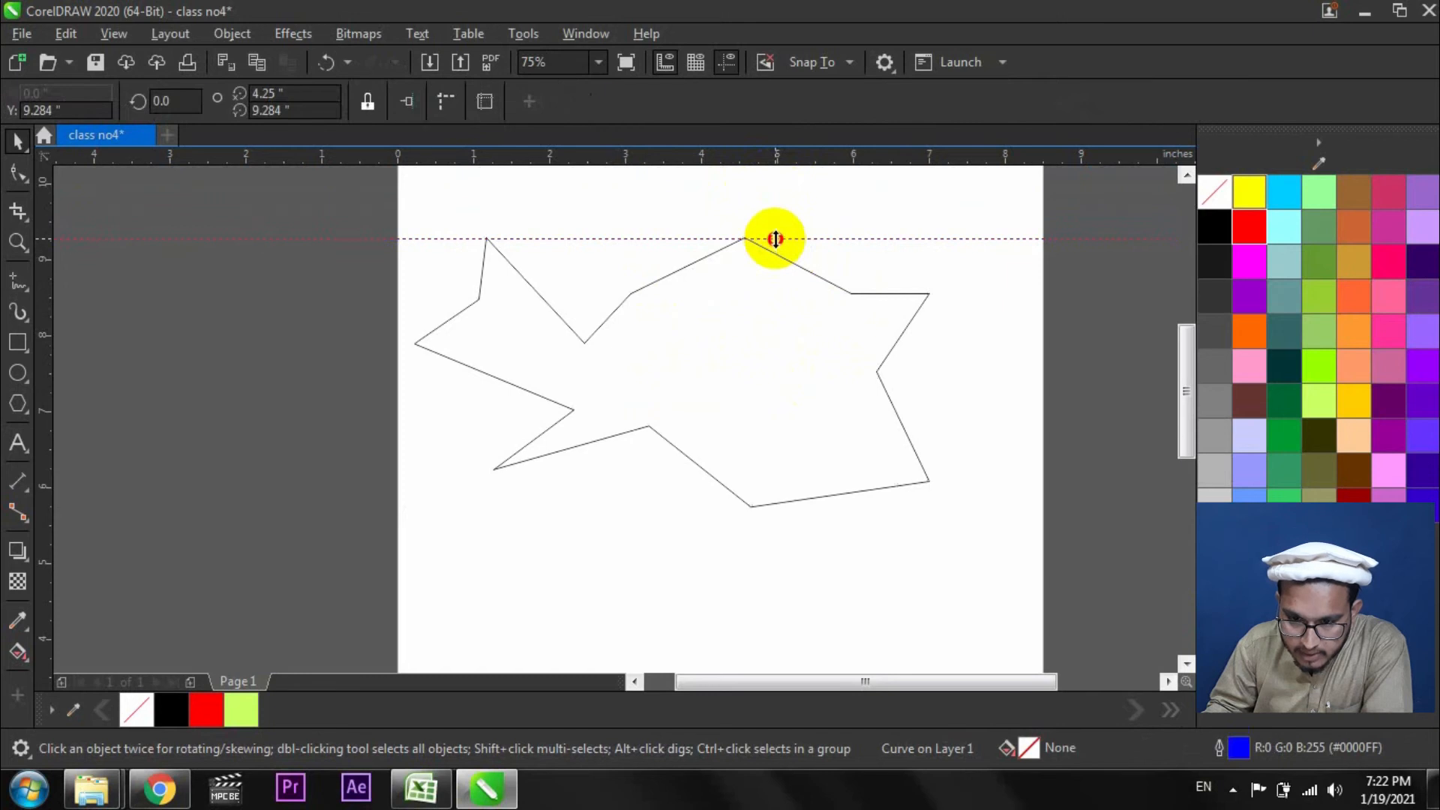
click(747, 282)
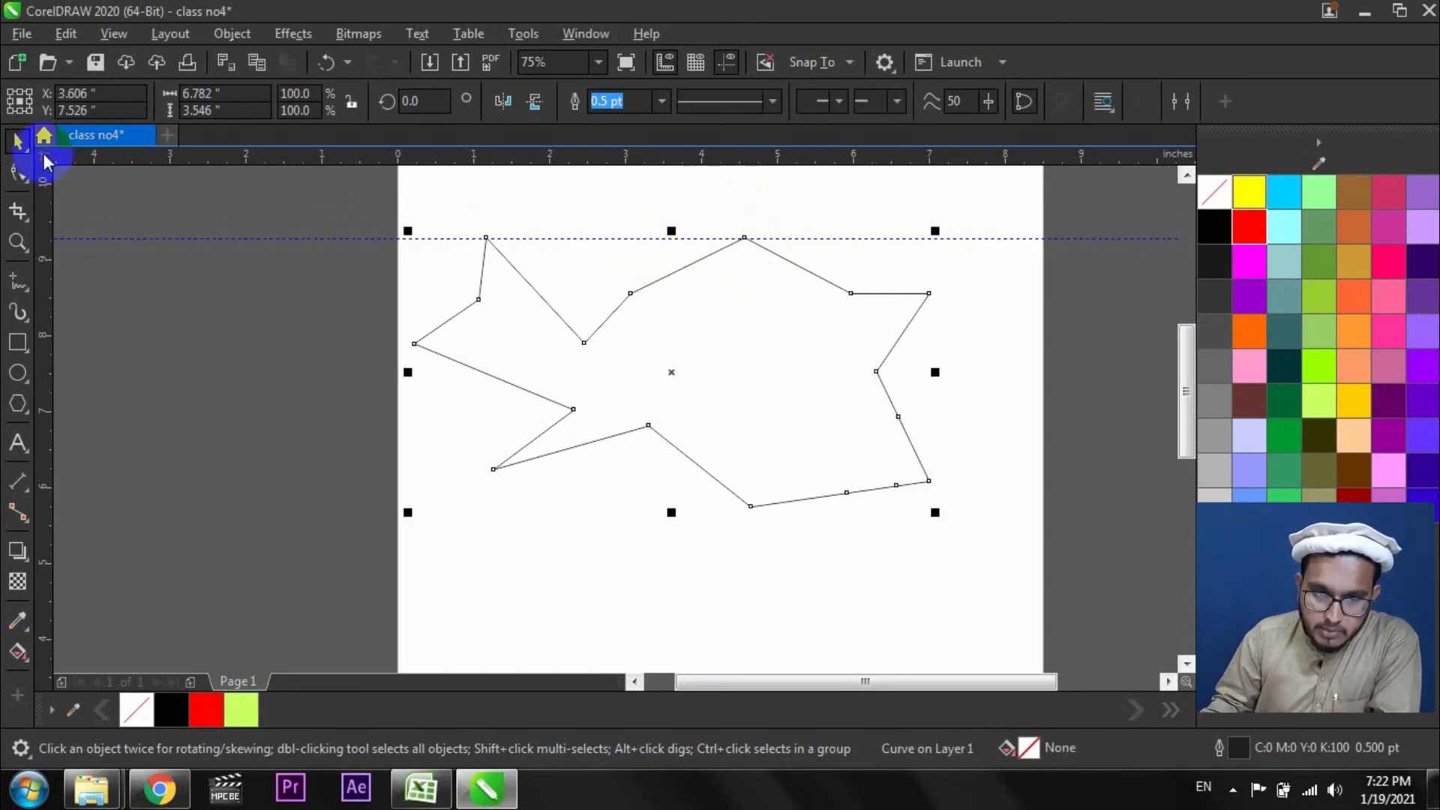
Align the notch node between the two upper peaks horizontally with the upper middle peak node.
click(17, 173)
click(583, 361)
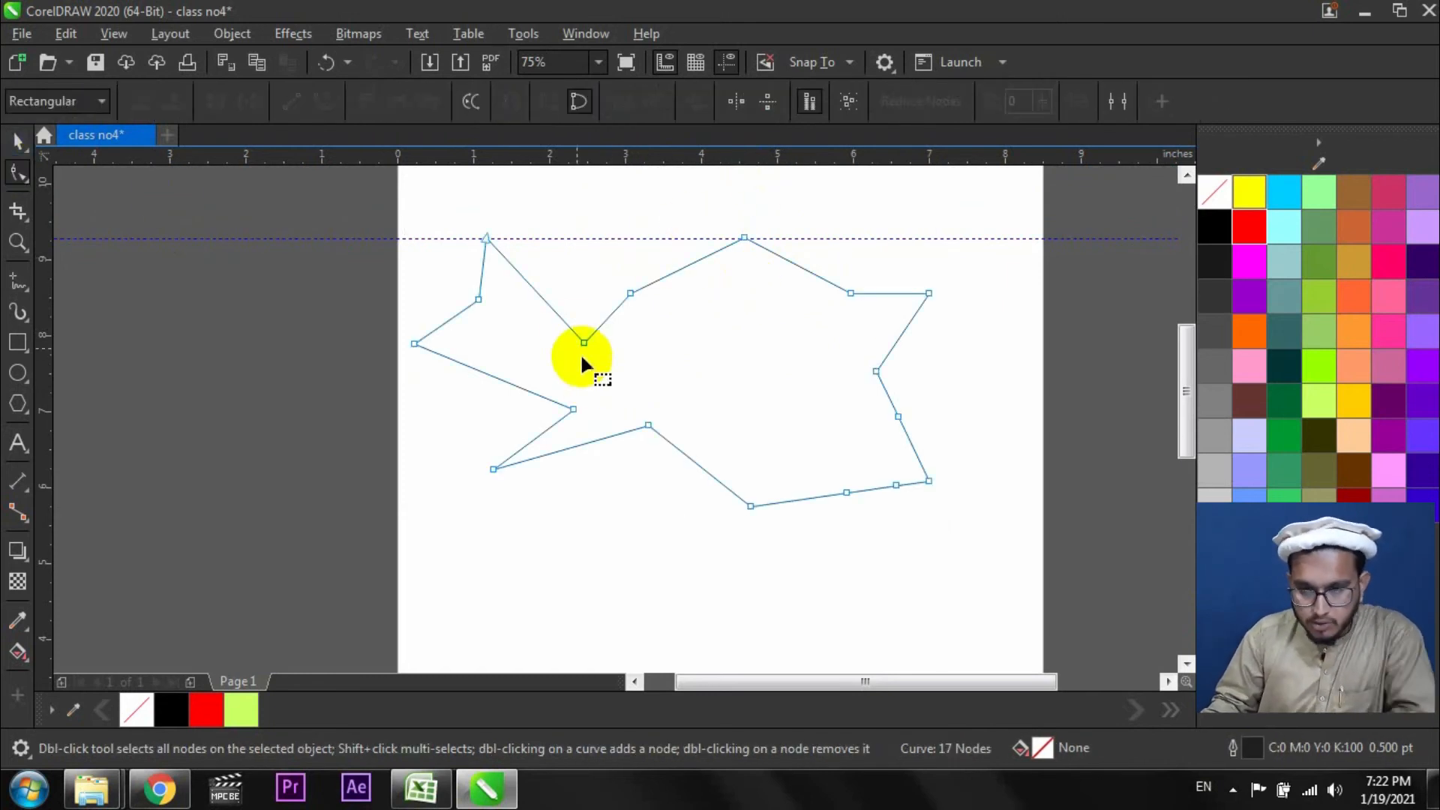
click(561, 318)
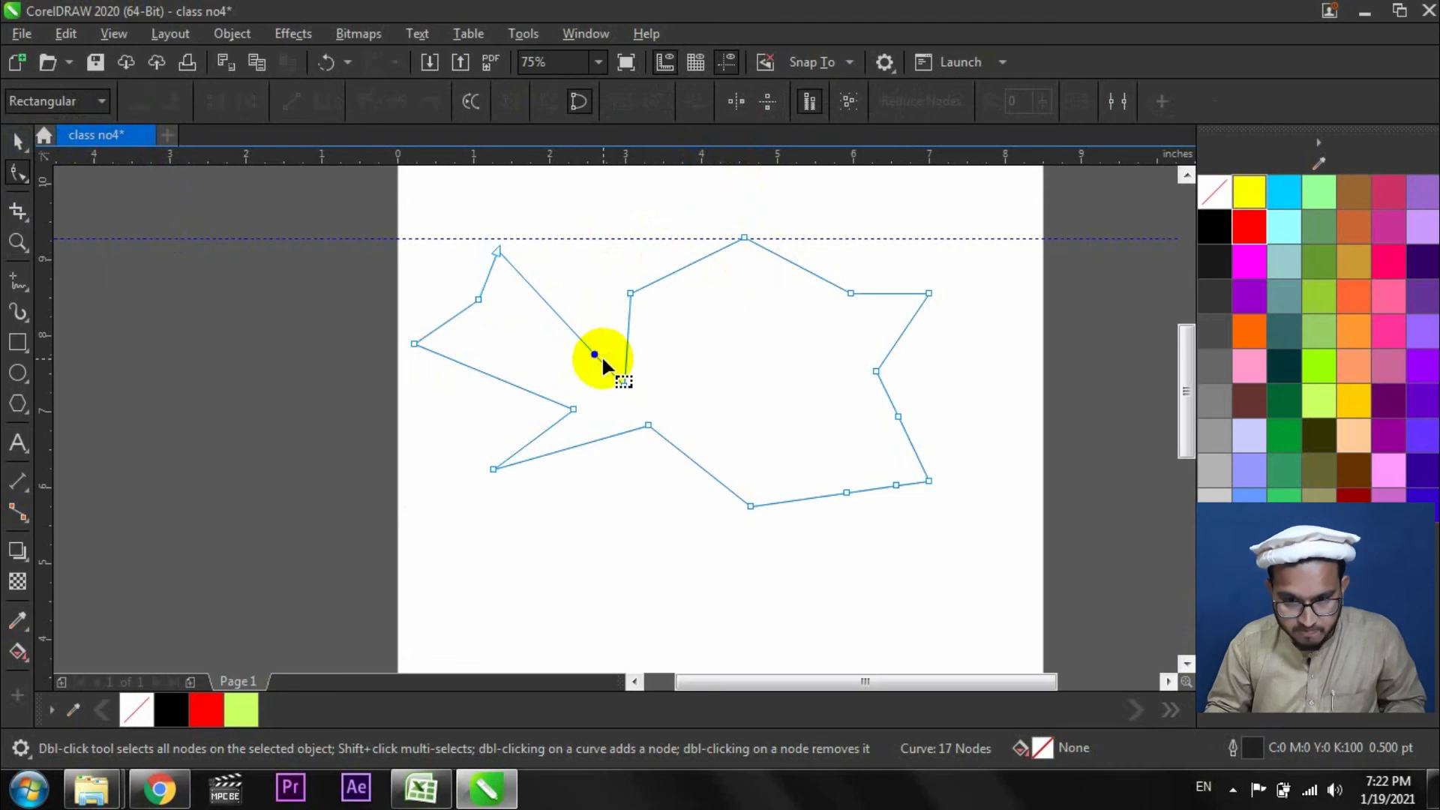
drag(615, 367, 550, 317)
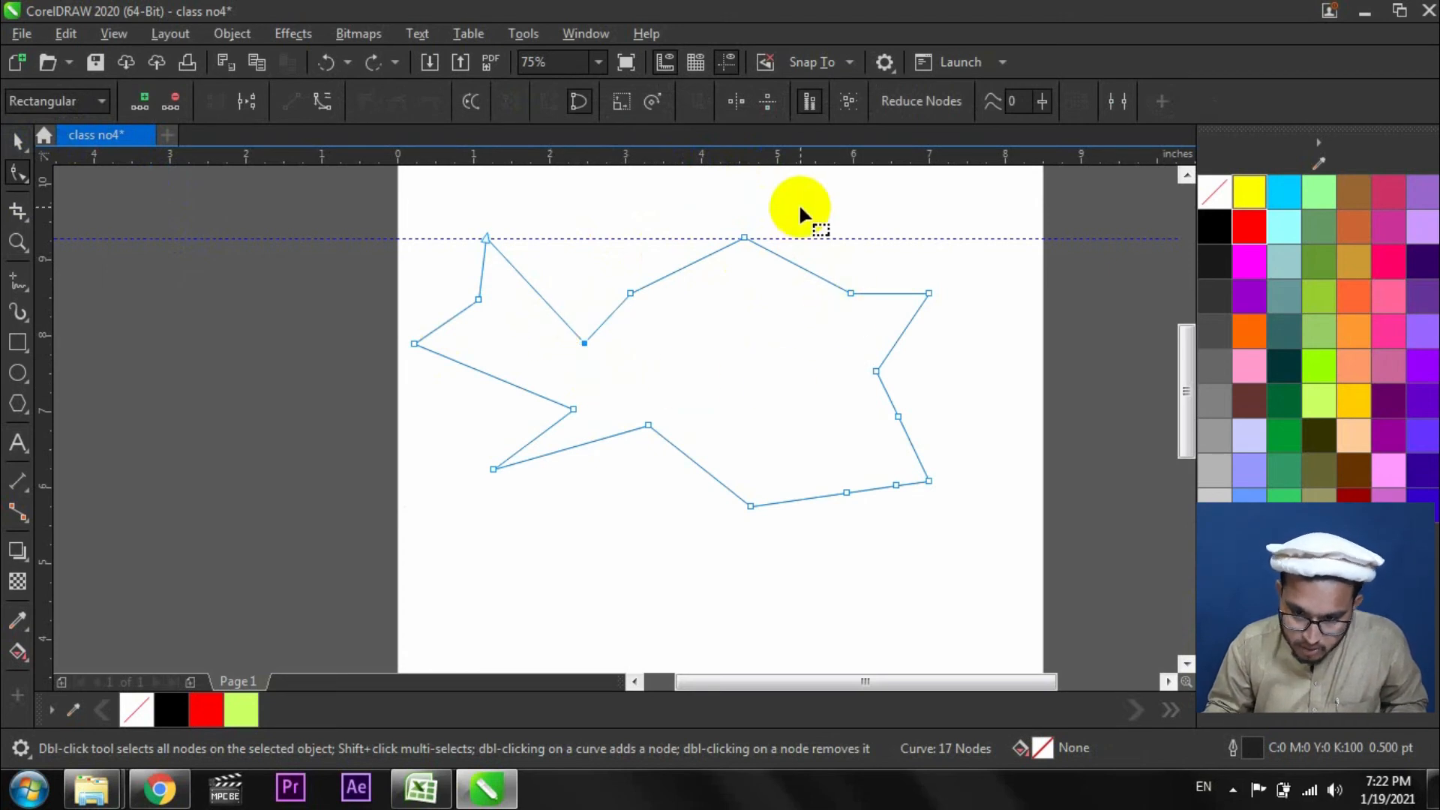
drag(799, 204, 704, 256)
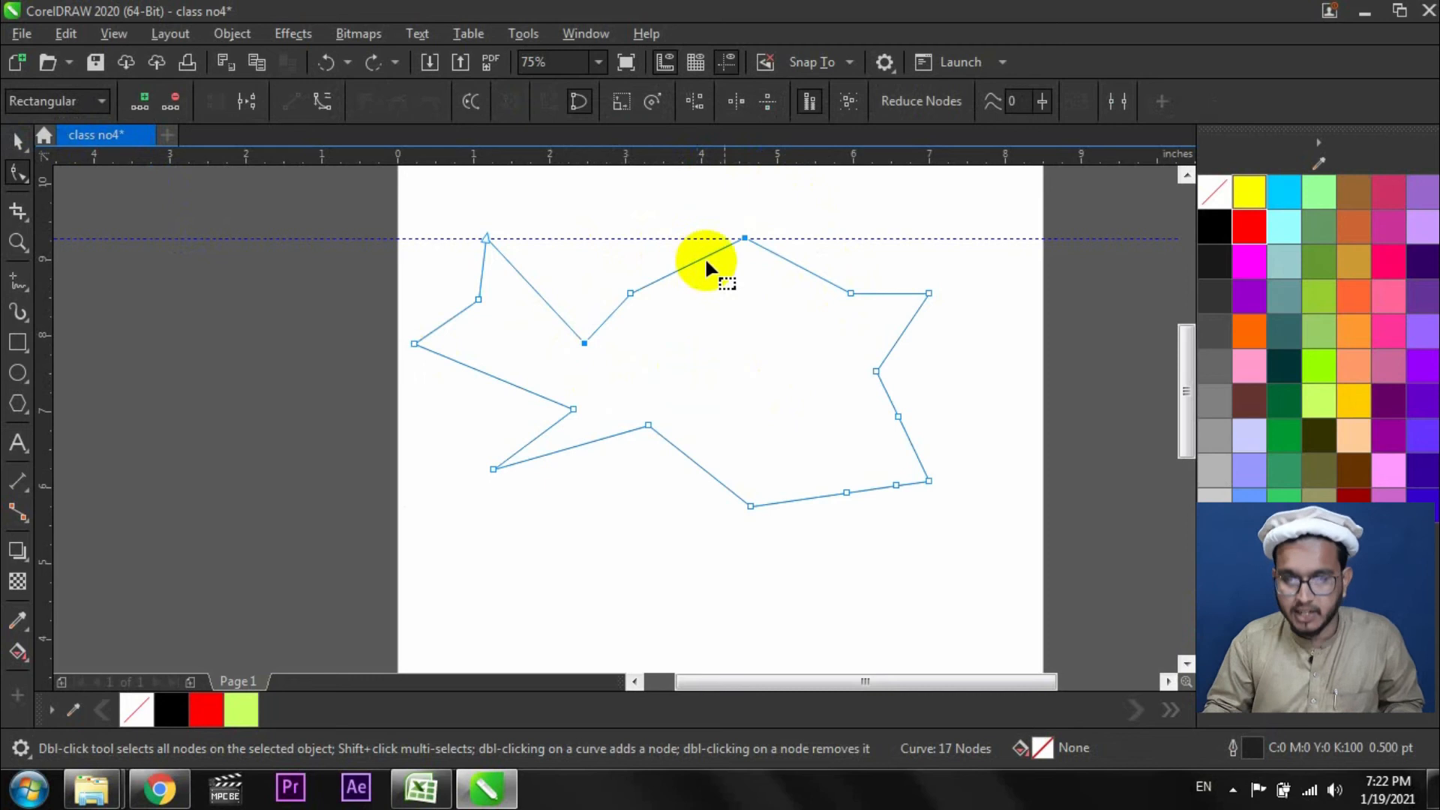
click(691, 105)
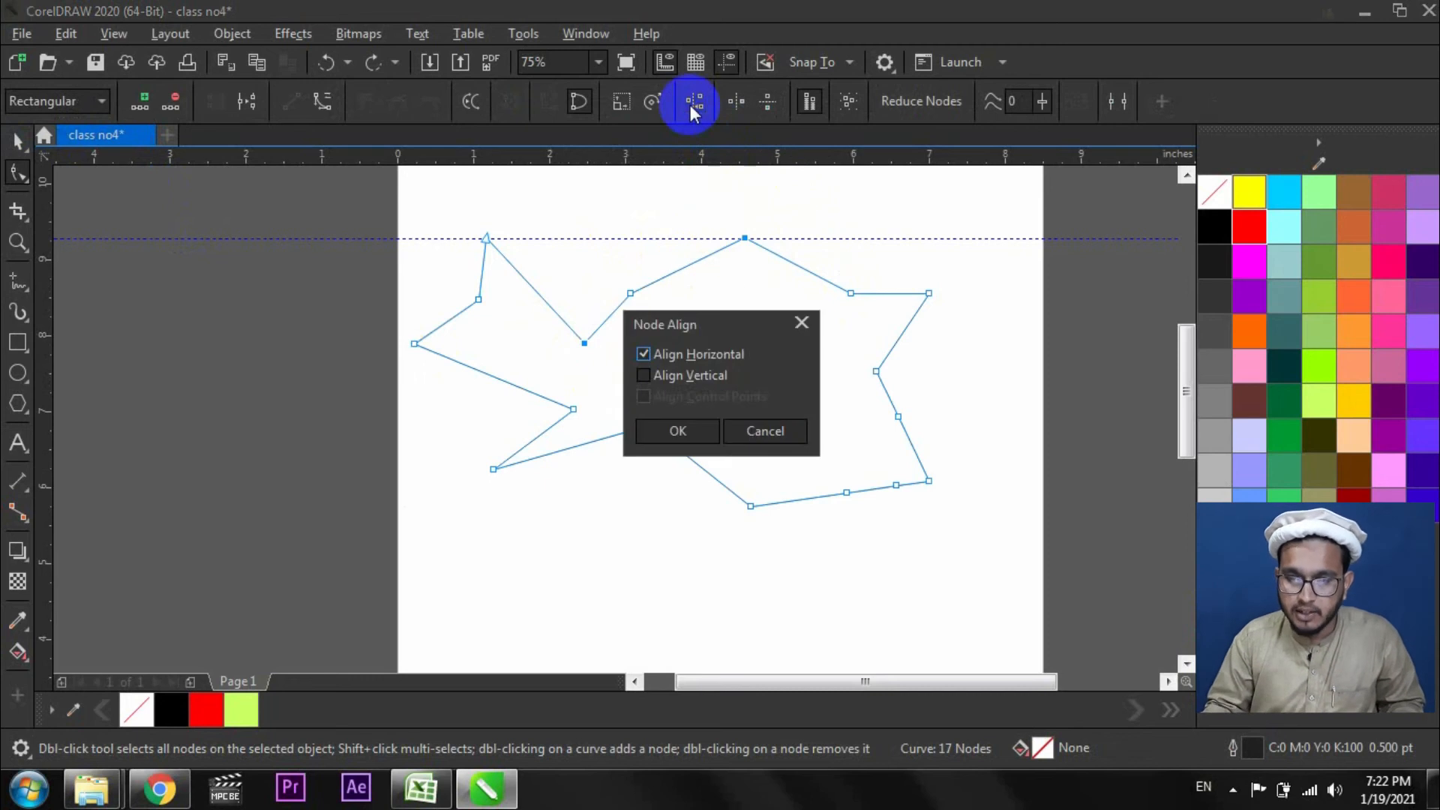
click(636, 375)
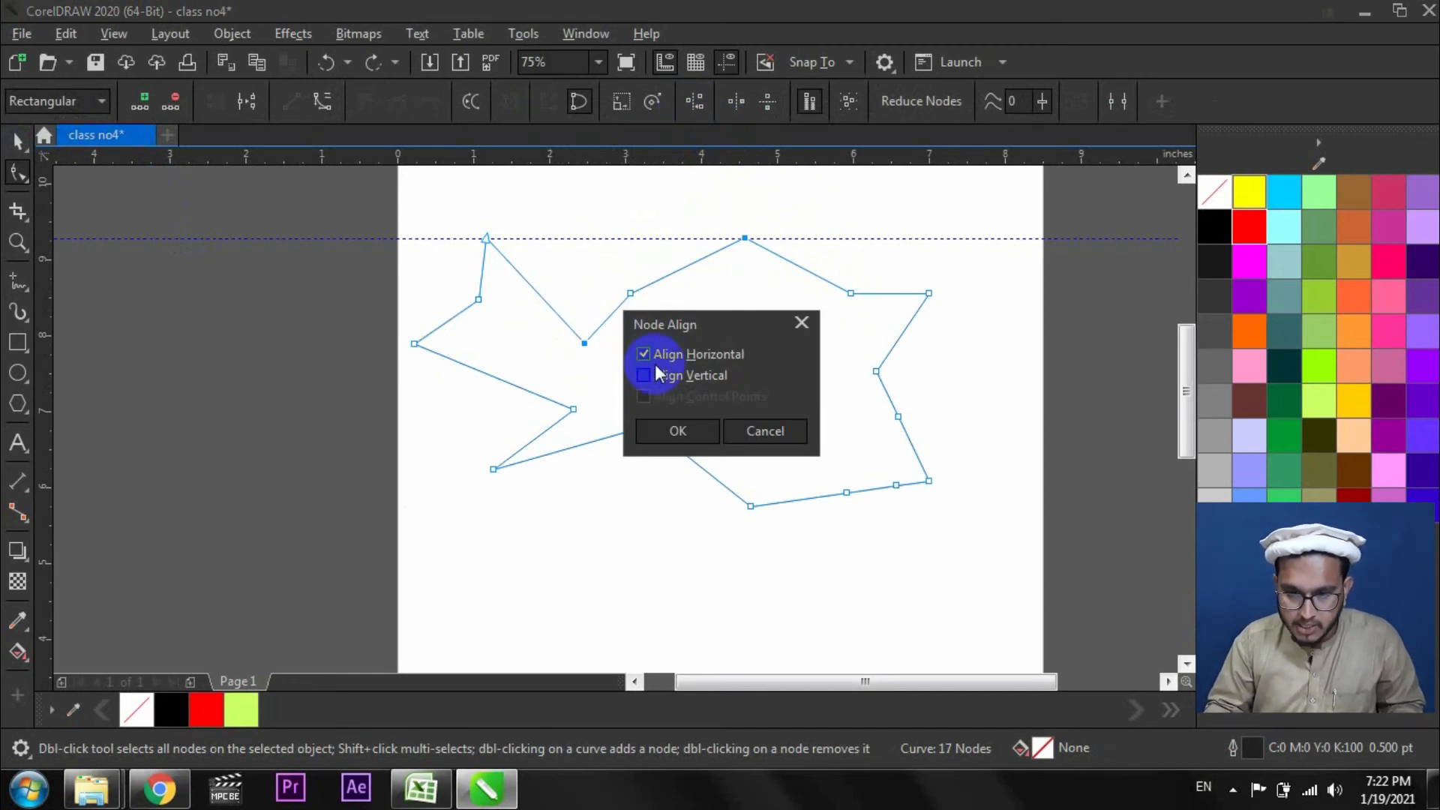
click(666, 420)
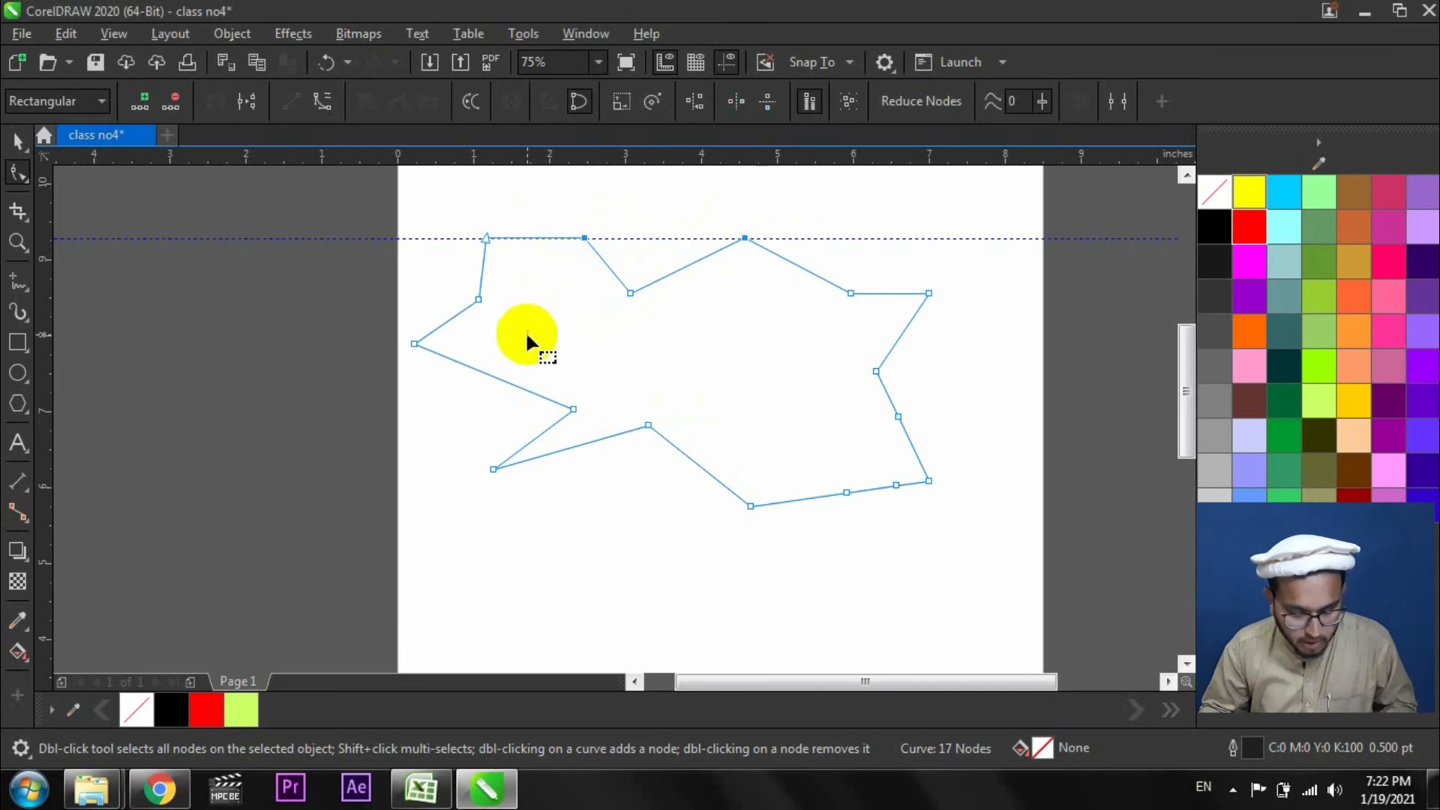
key(ctrl+z)
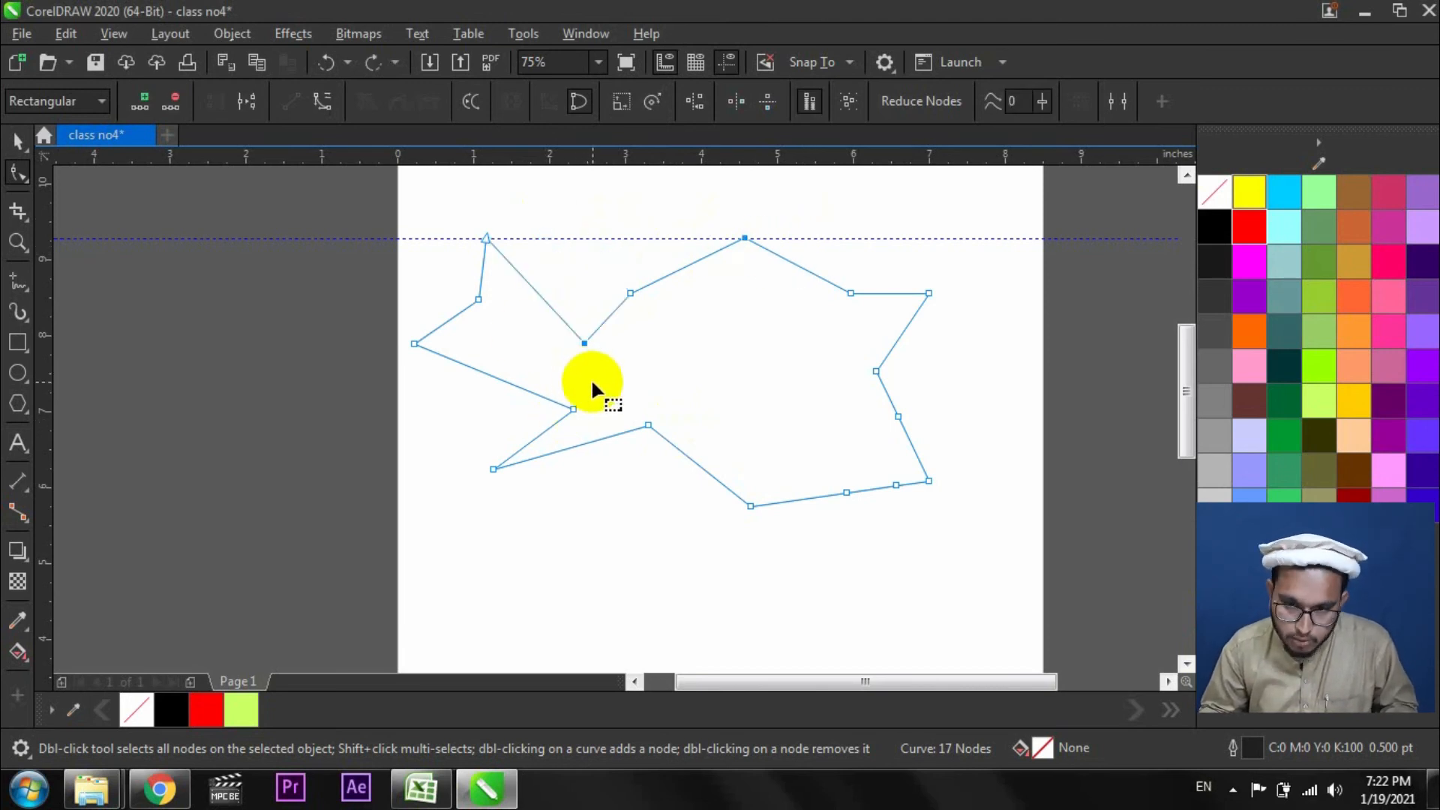
key(ctrl+shift+z)
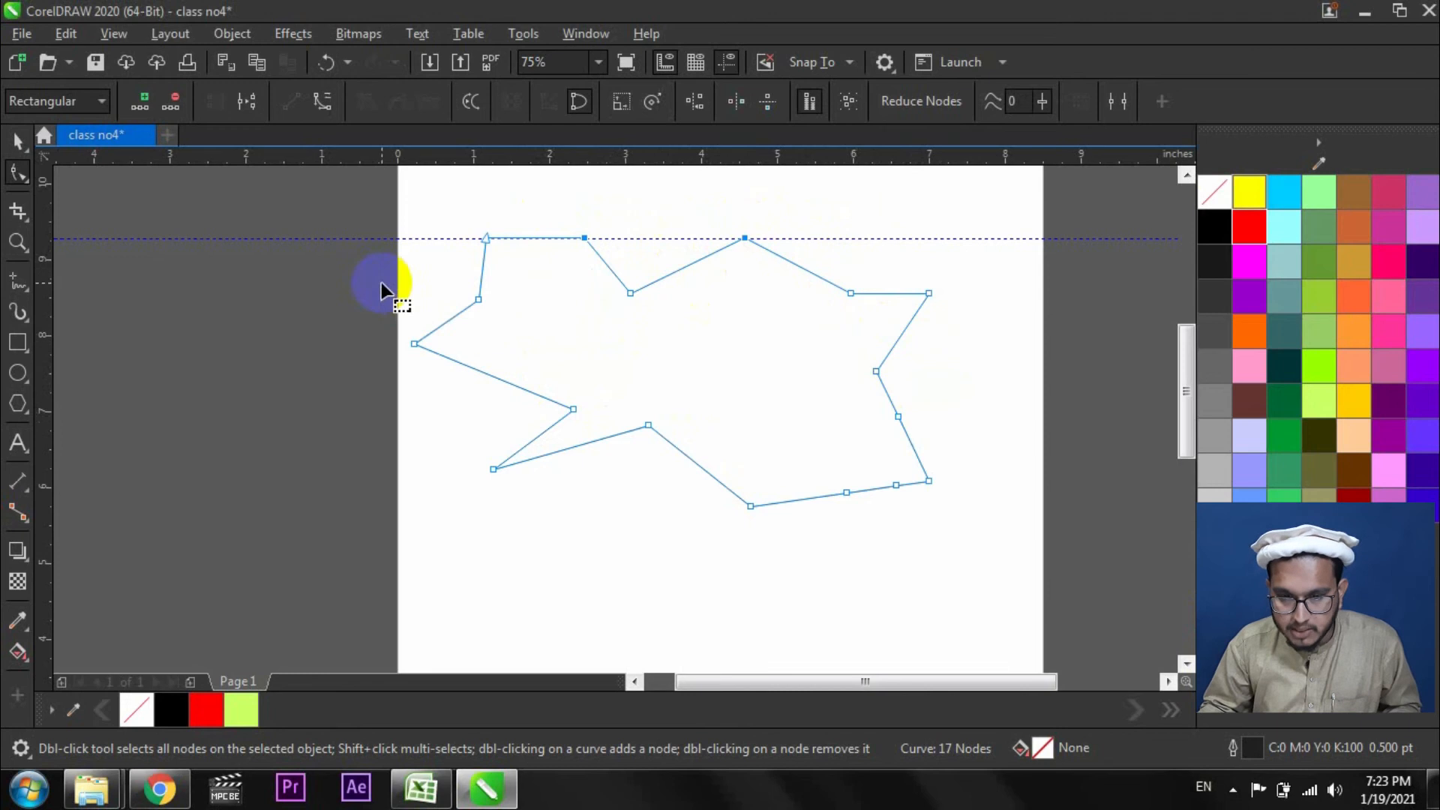
Align the shape's upper-left side node vertically with the inner node of the left notch, with horizontal alignment turned off.
drag(459, 284, 500, 301)
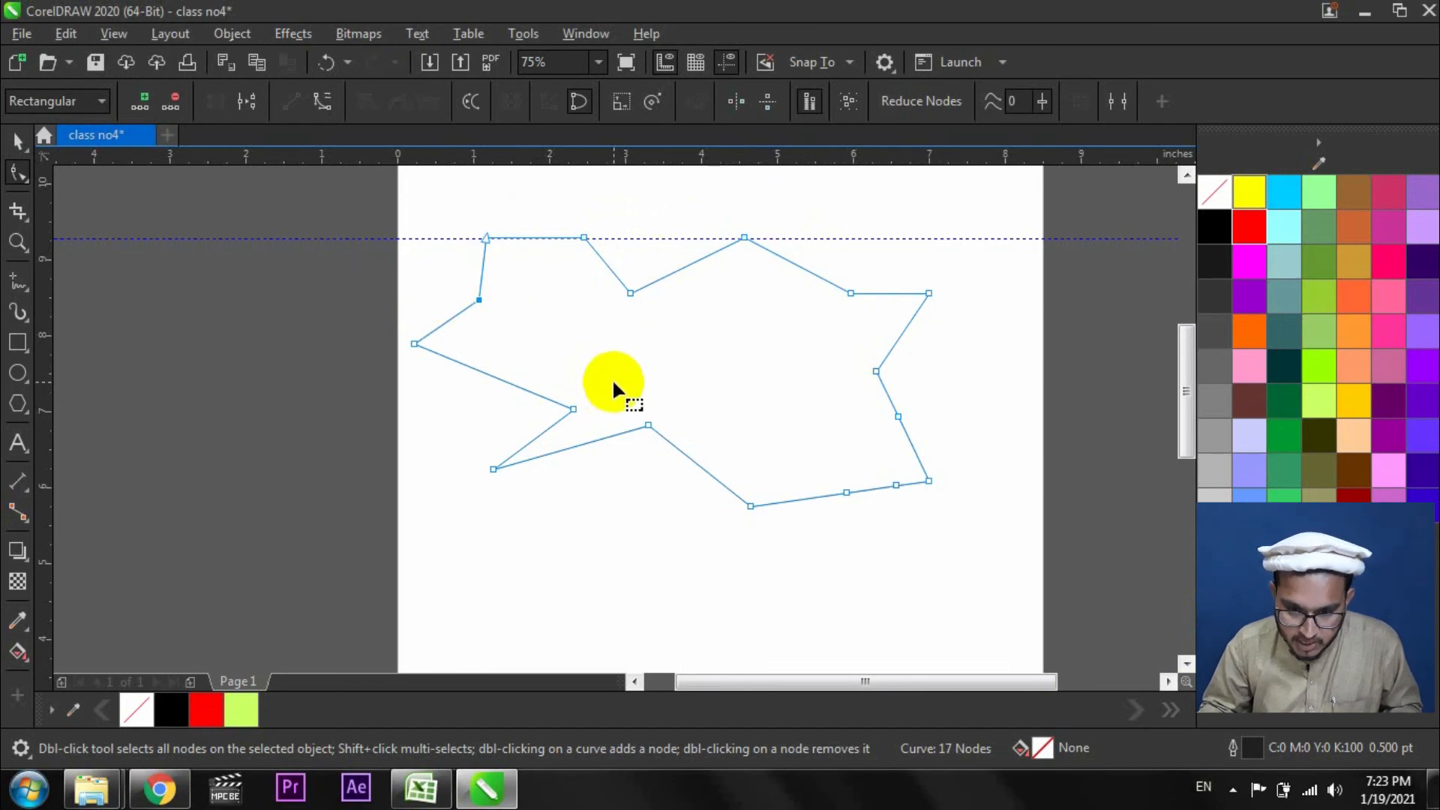
drag(610, 379, 537, 427)
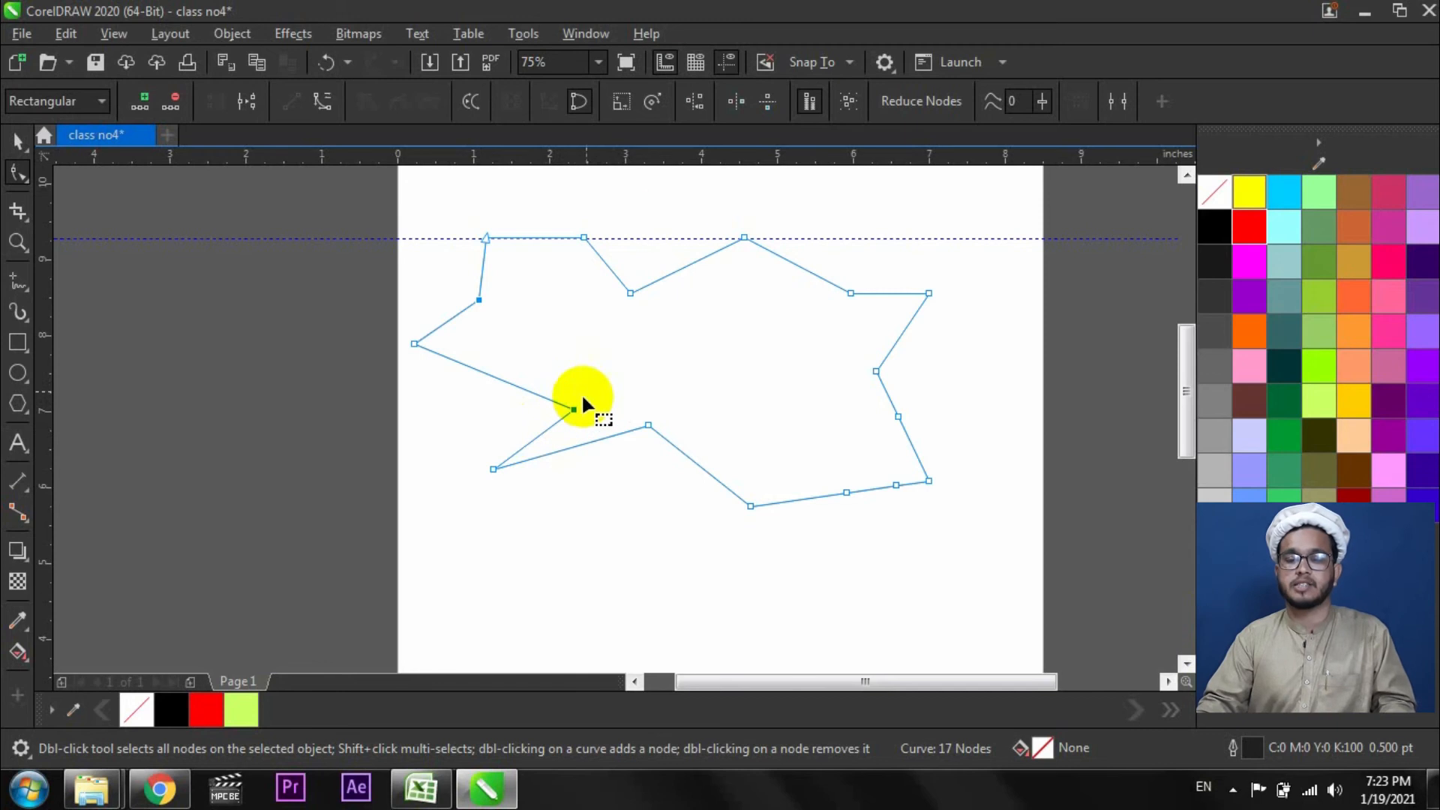
click(694, 104)
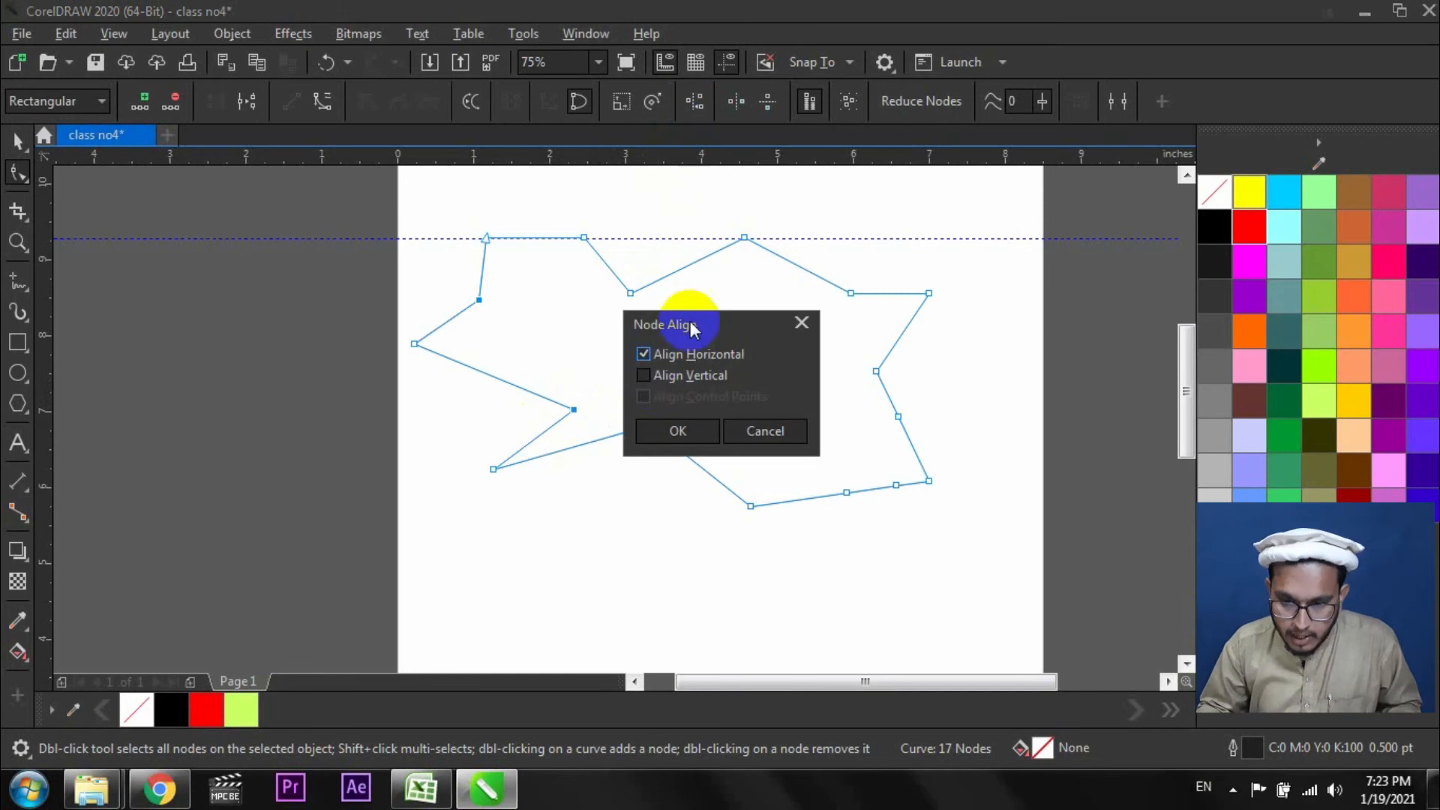
click(645, 375)
click(645, 354)
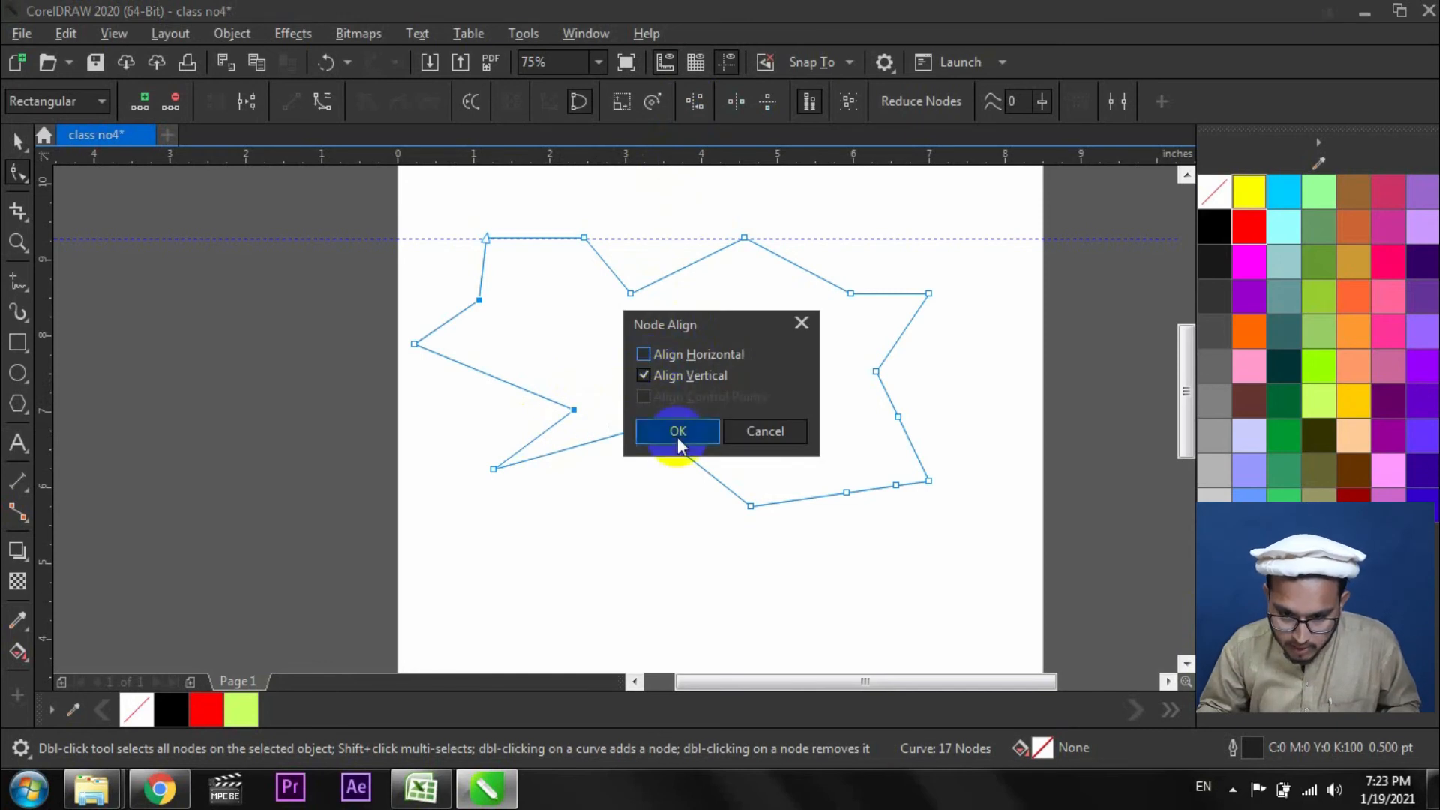
click(691, 437)
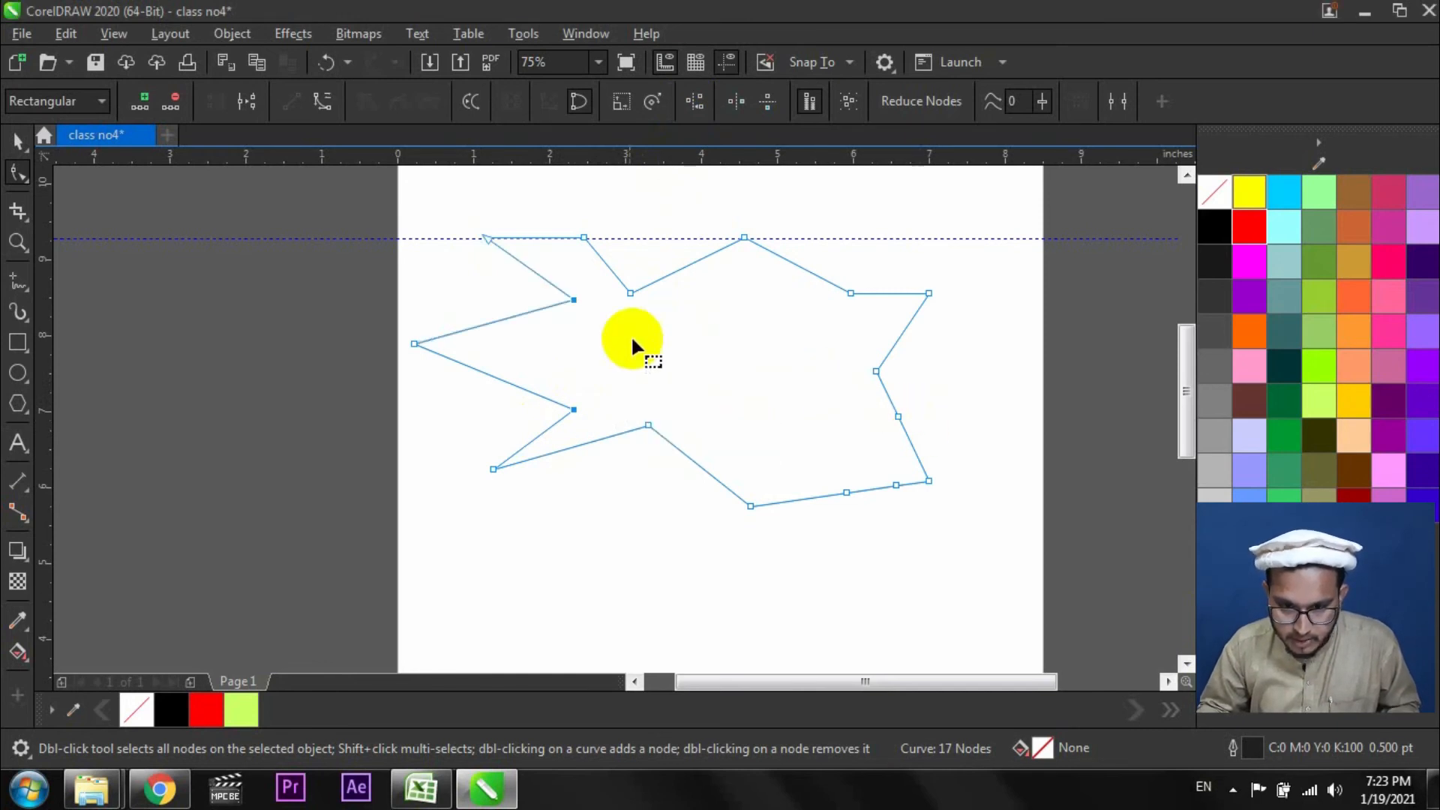
Check the vertically aligned nodes with a vertical guideline at about 2.3 inches, and delete both guidelines.
drag(46, 331, 573, 392)
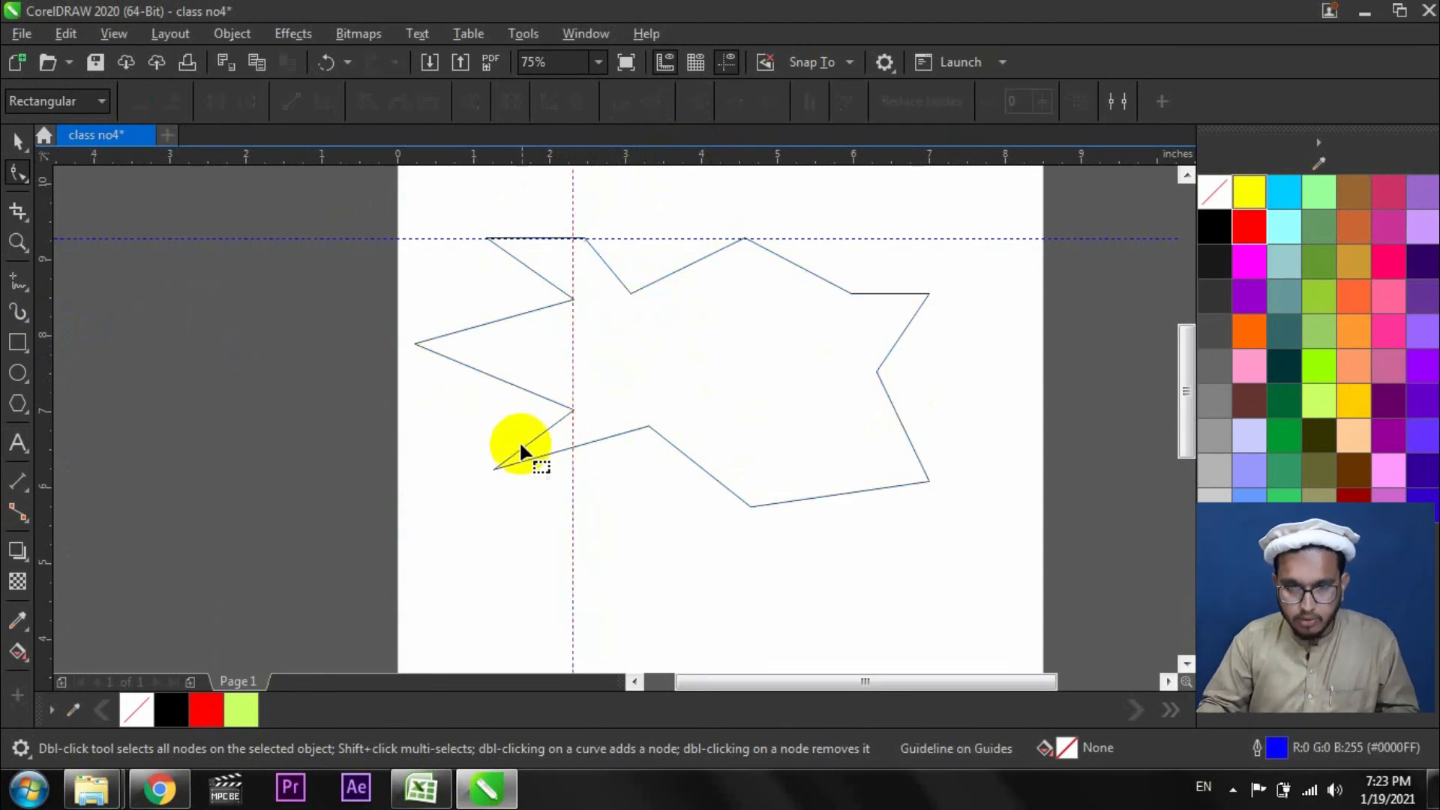
click(536, 393)
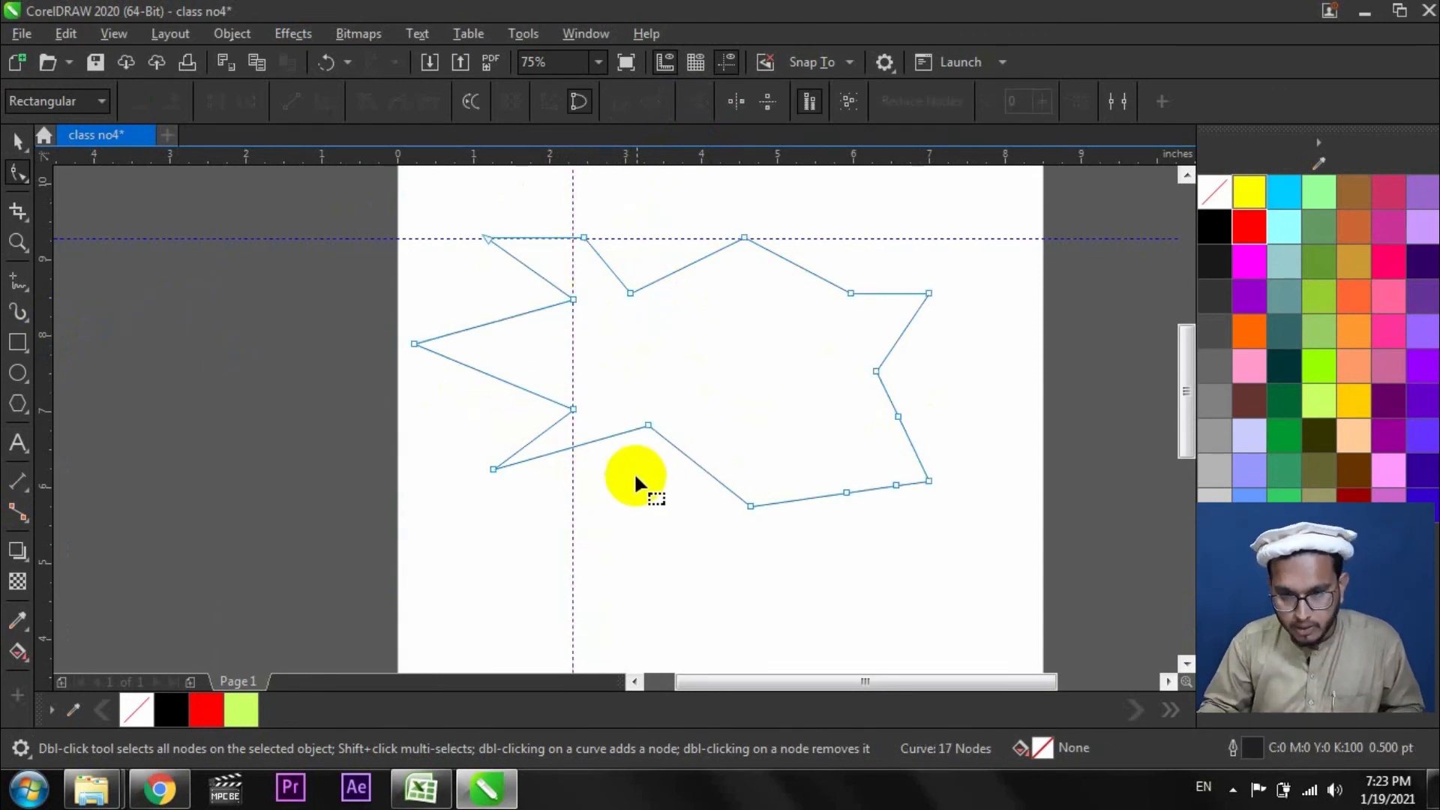
click(572, 498)
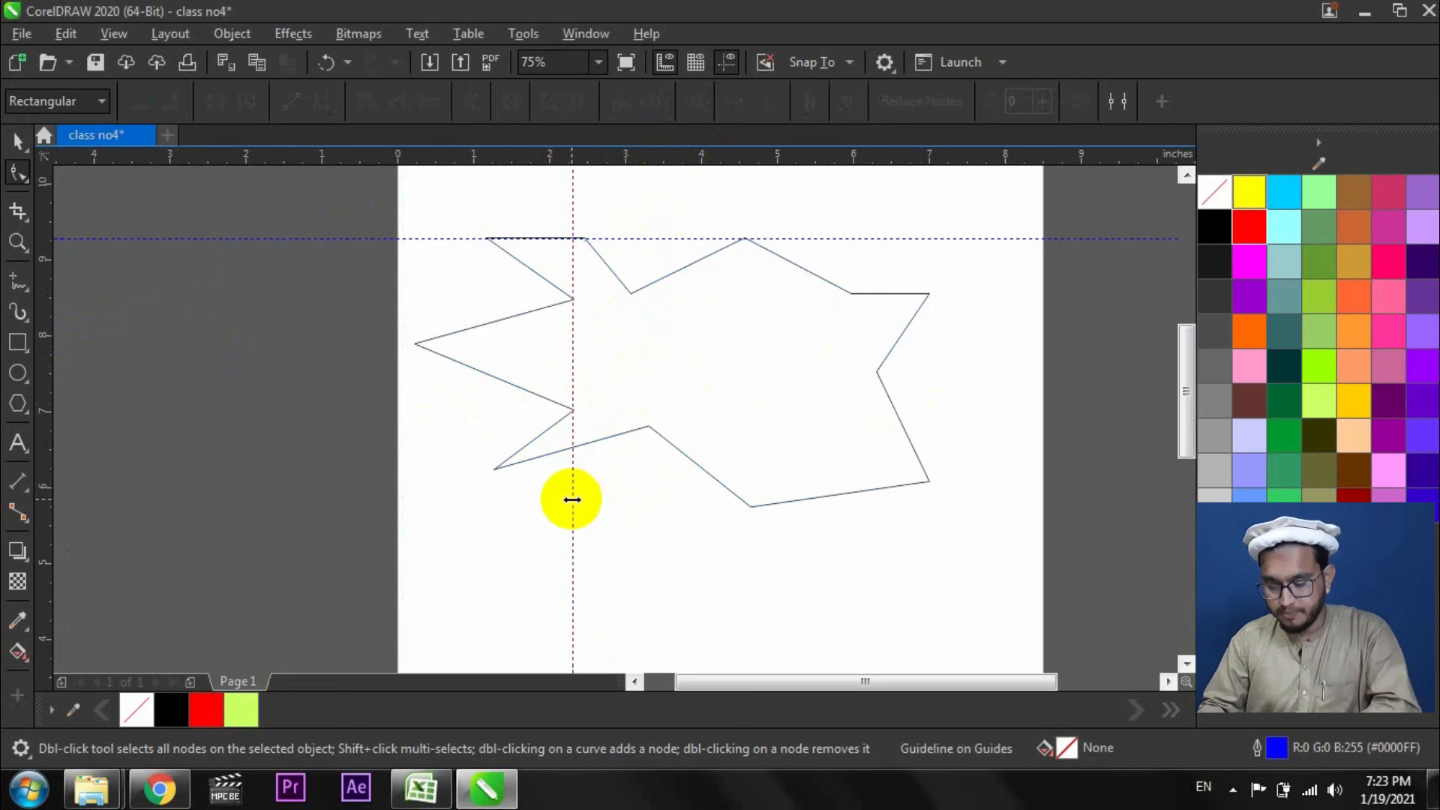
key(Delete)
click(870, 238)
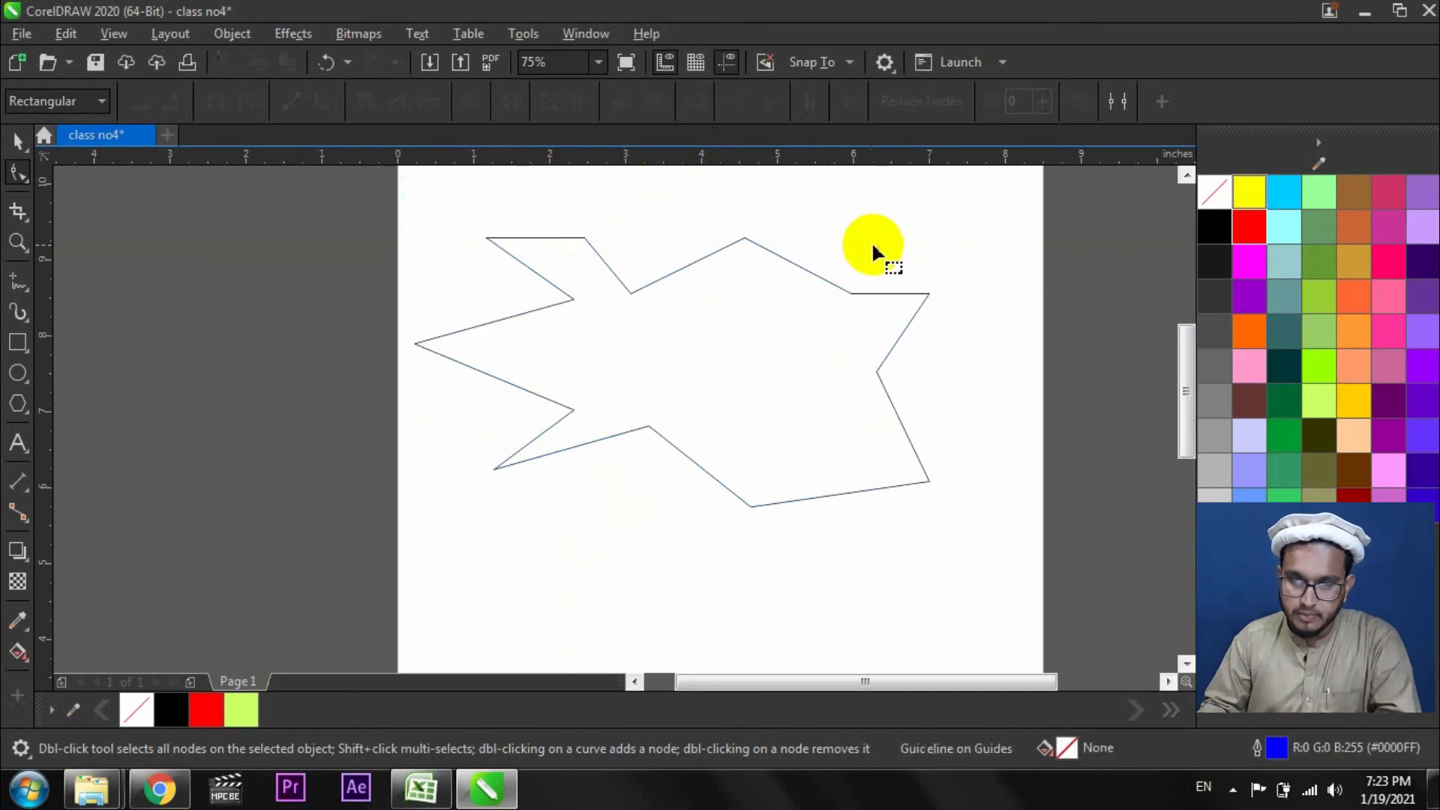
key(Delete)
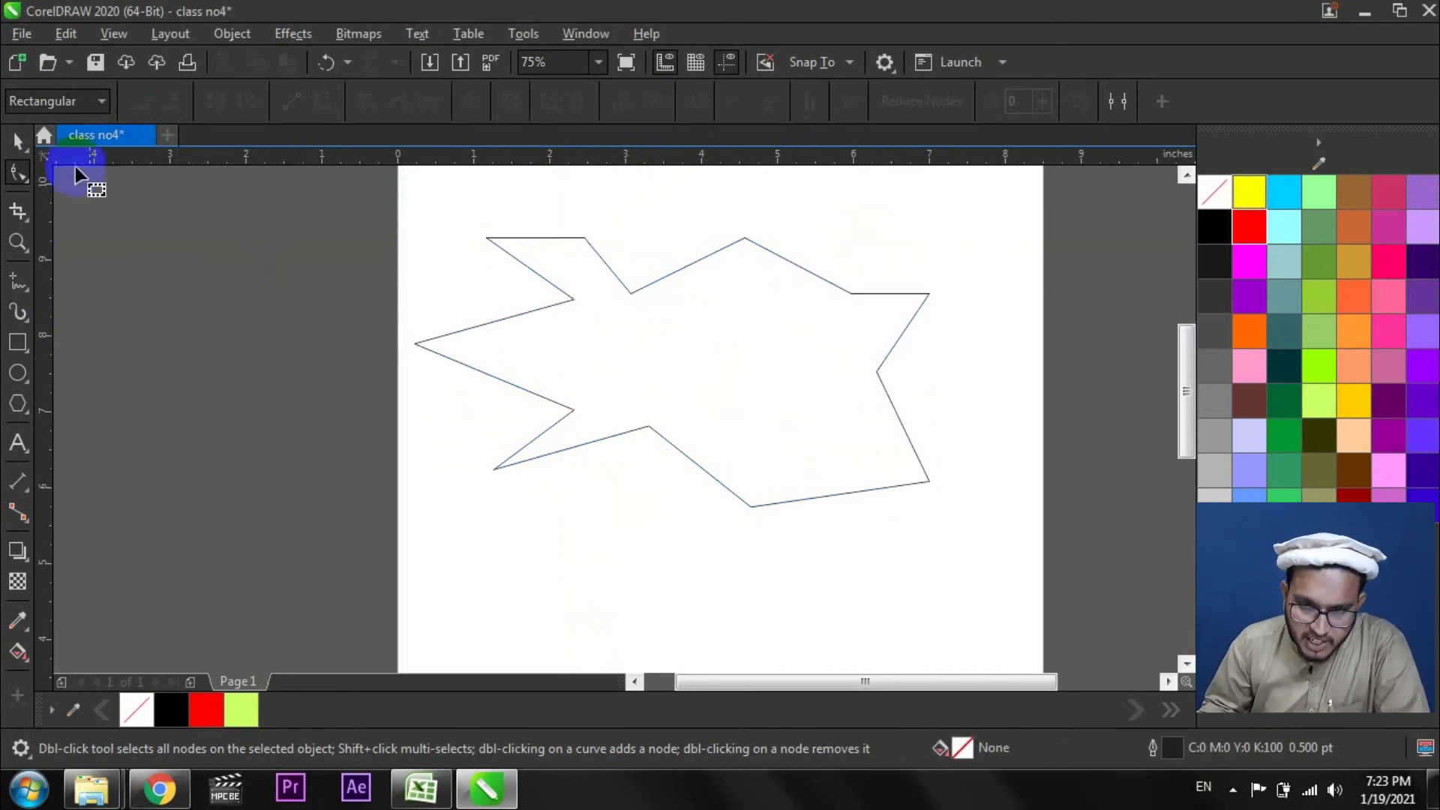
Select the three nodes along the shape's upper edge, rotate them slightly, and skew them to the right and vertically.
click(643, 324)
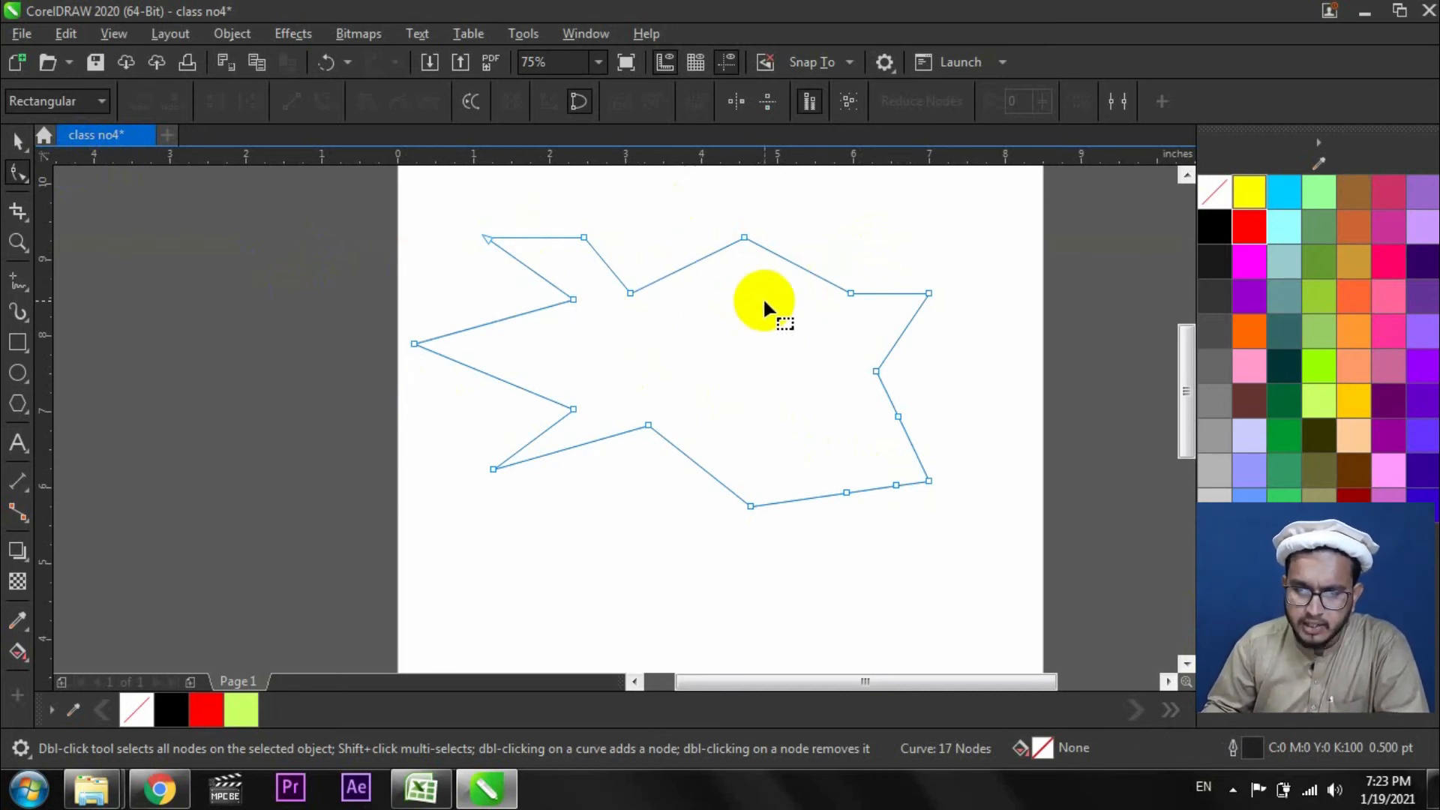
drag(566, 202, 796, 298)
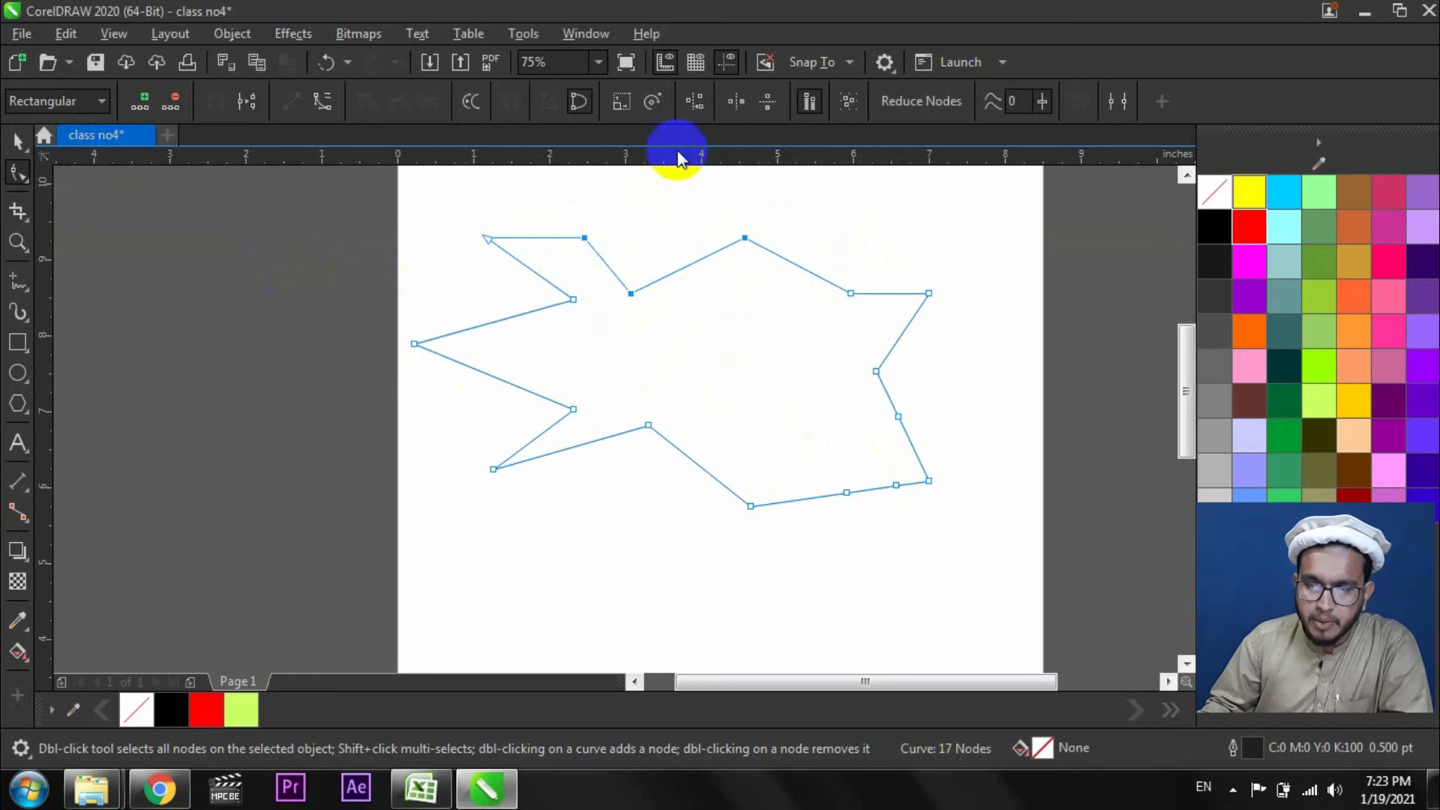
click(652, 103)
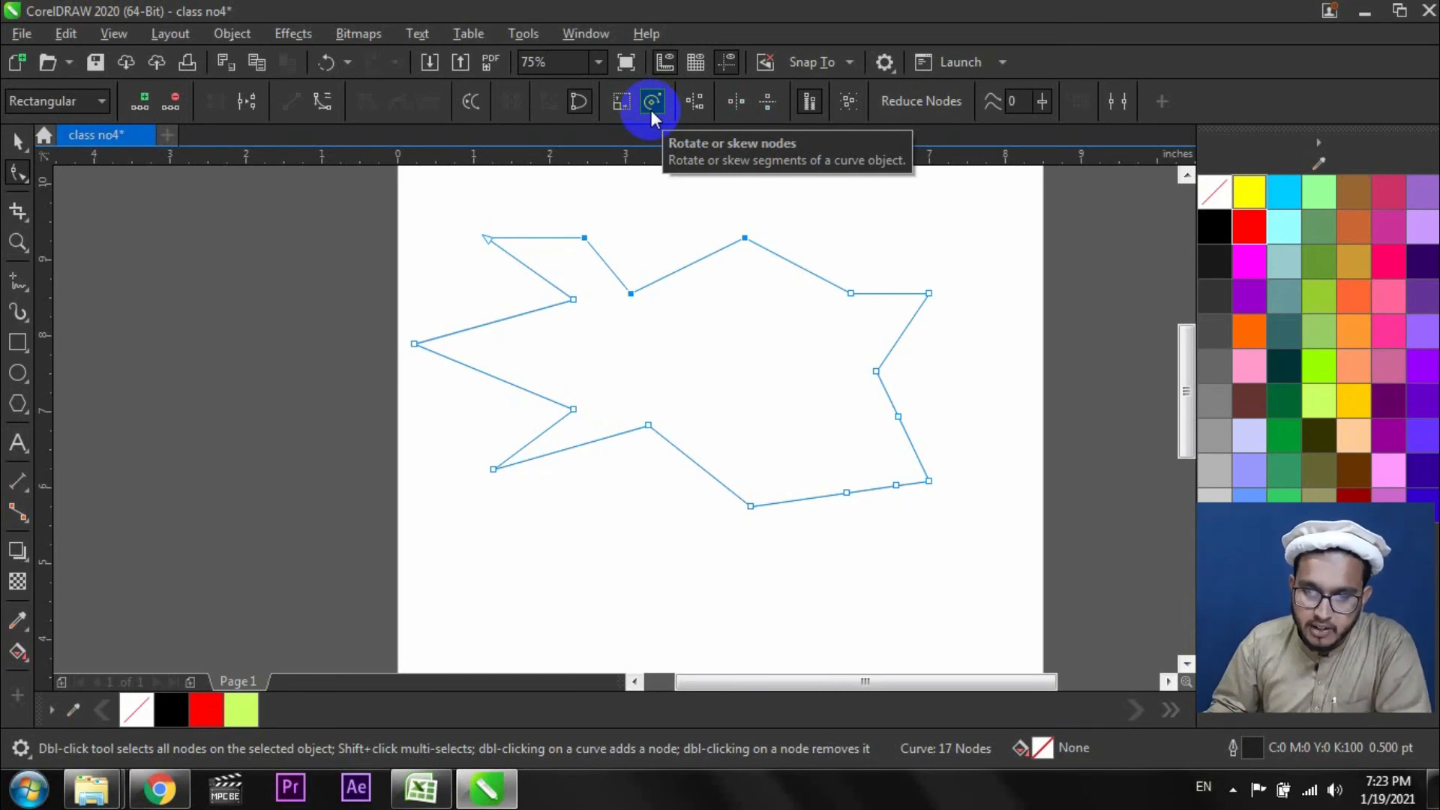
click(652, 102)
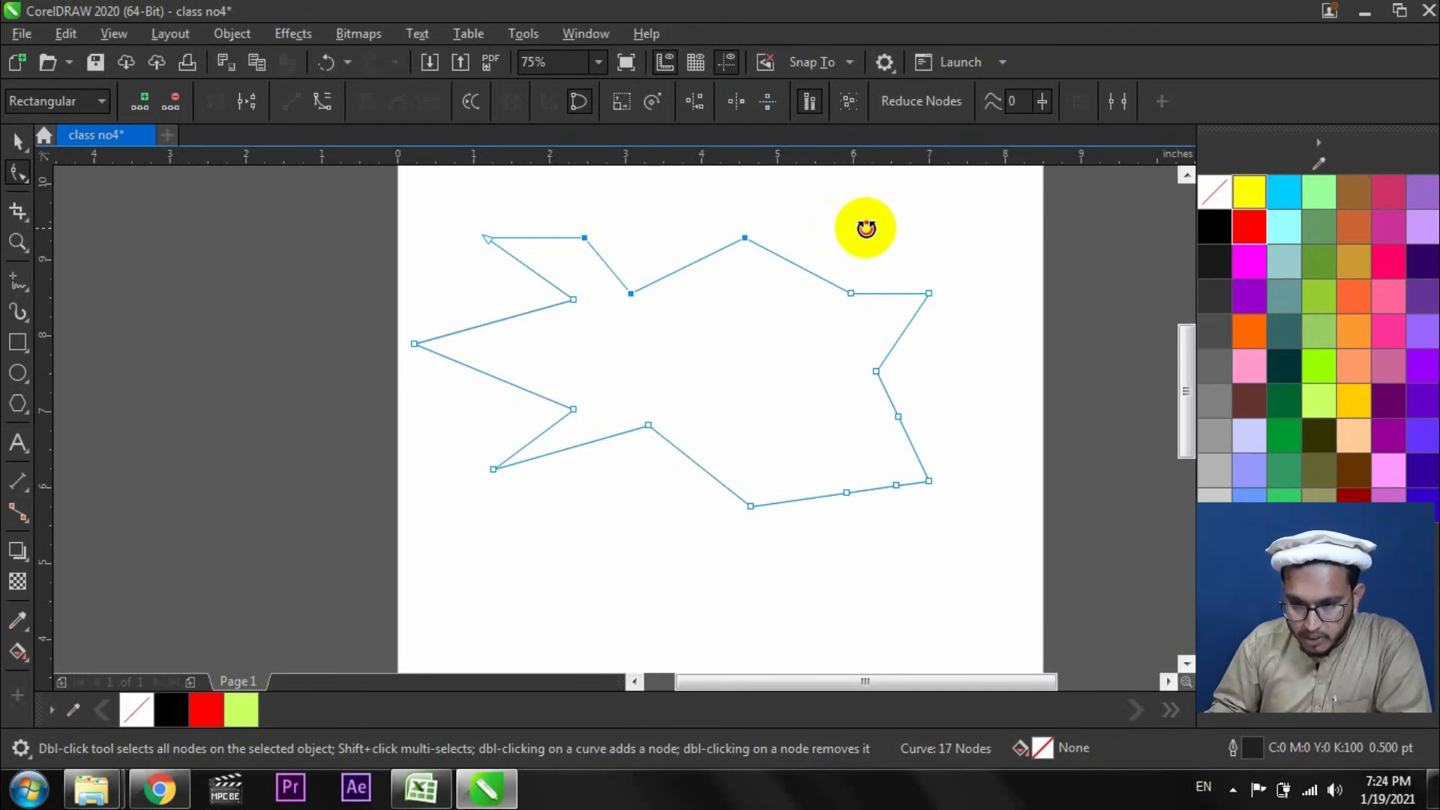
drag(862, 226, 786, 254)
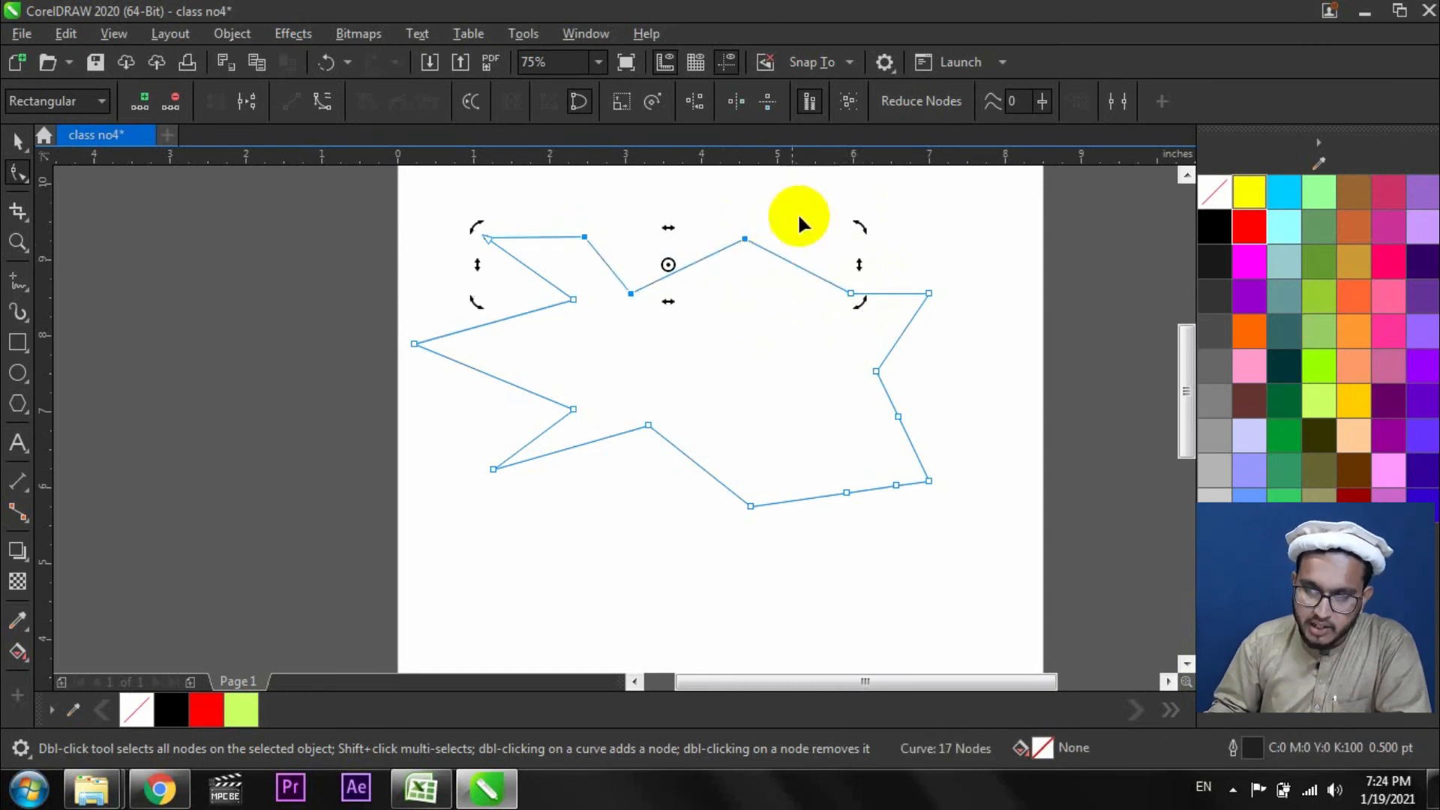
drag(665, 295, 705, 296)
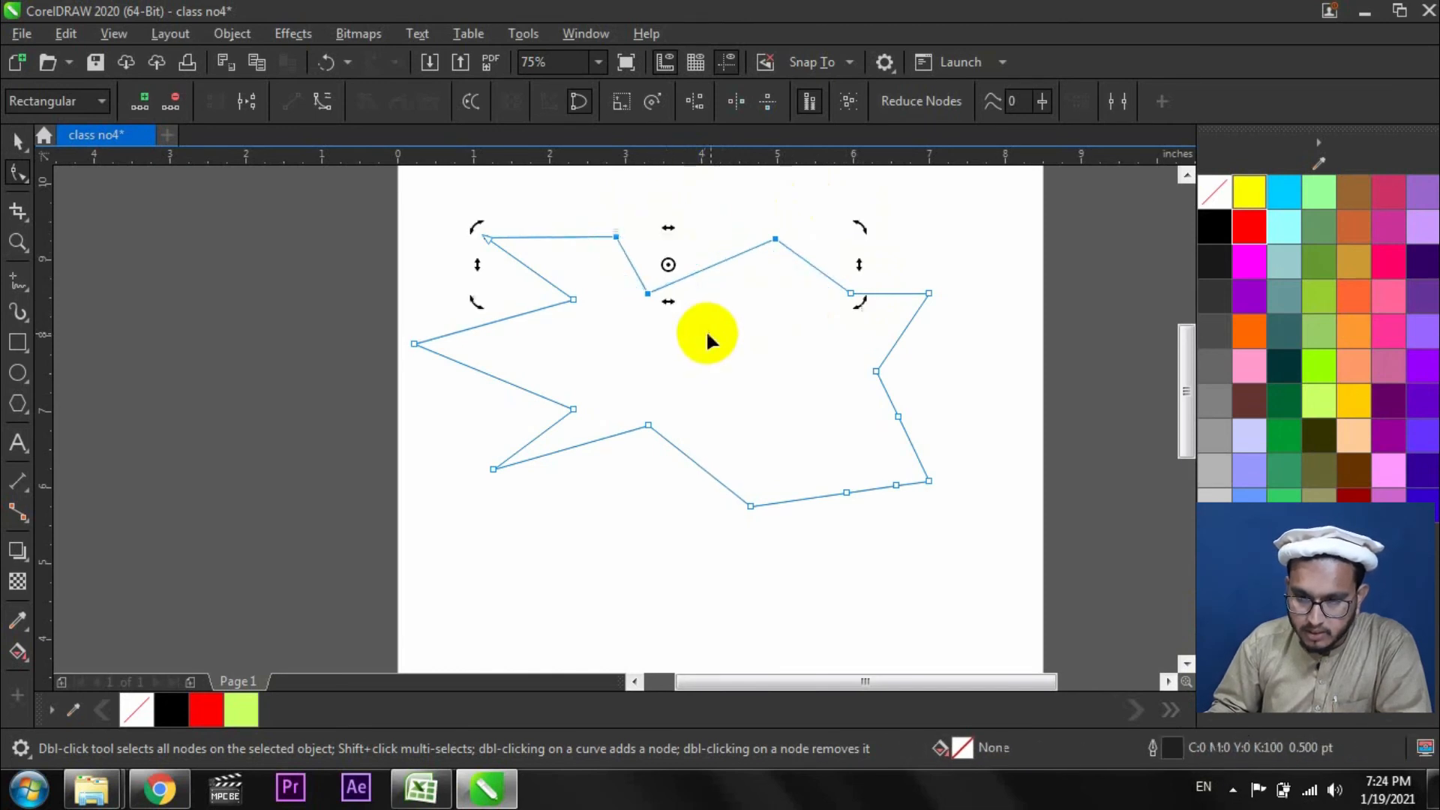
drag(858, 270, 765, 271)
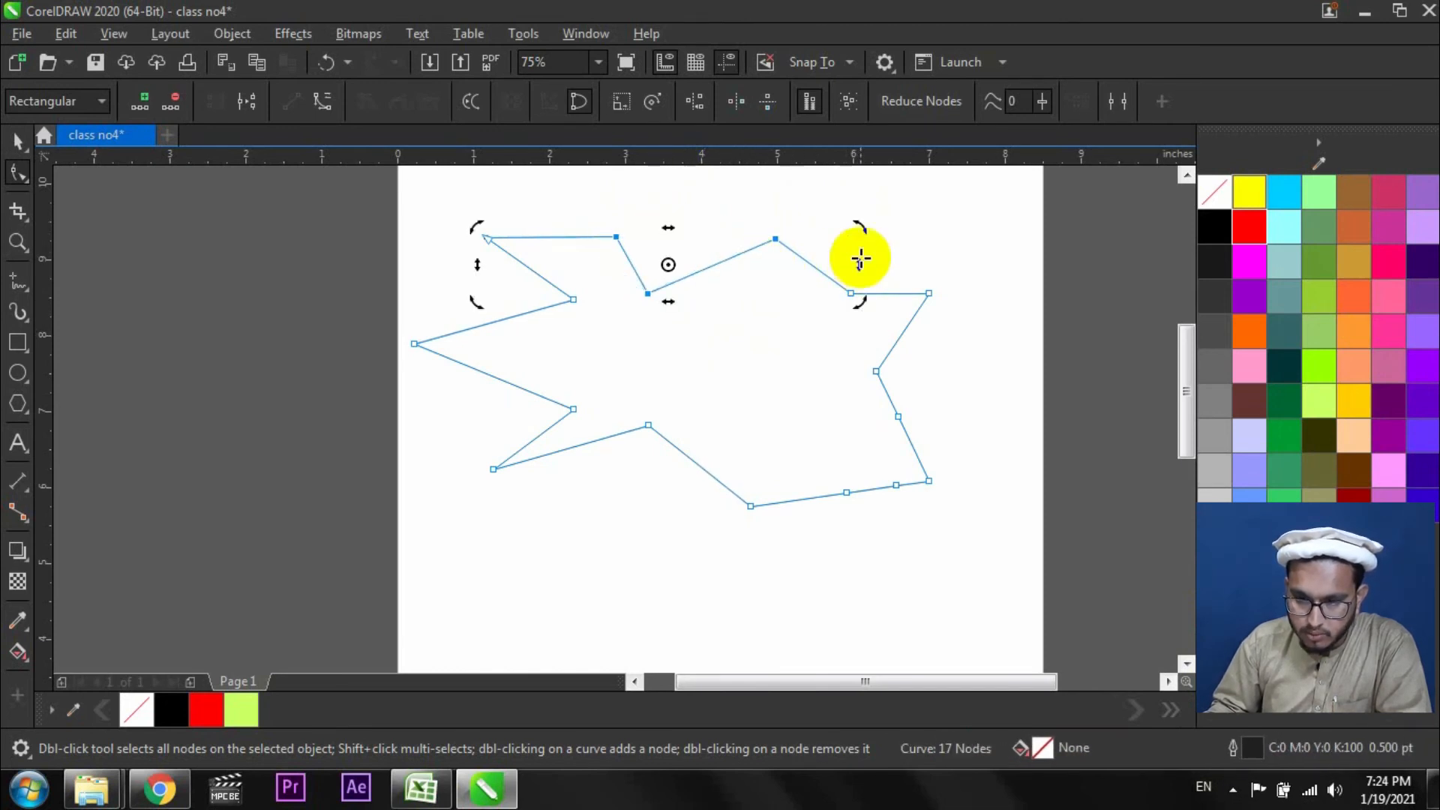
drag(858, 256, 765, 277)
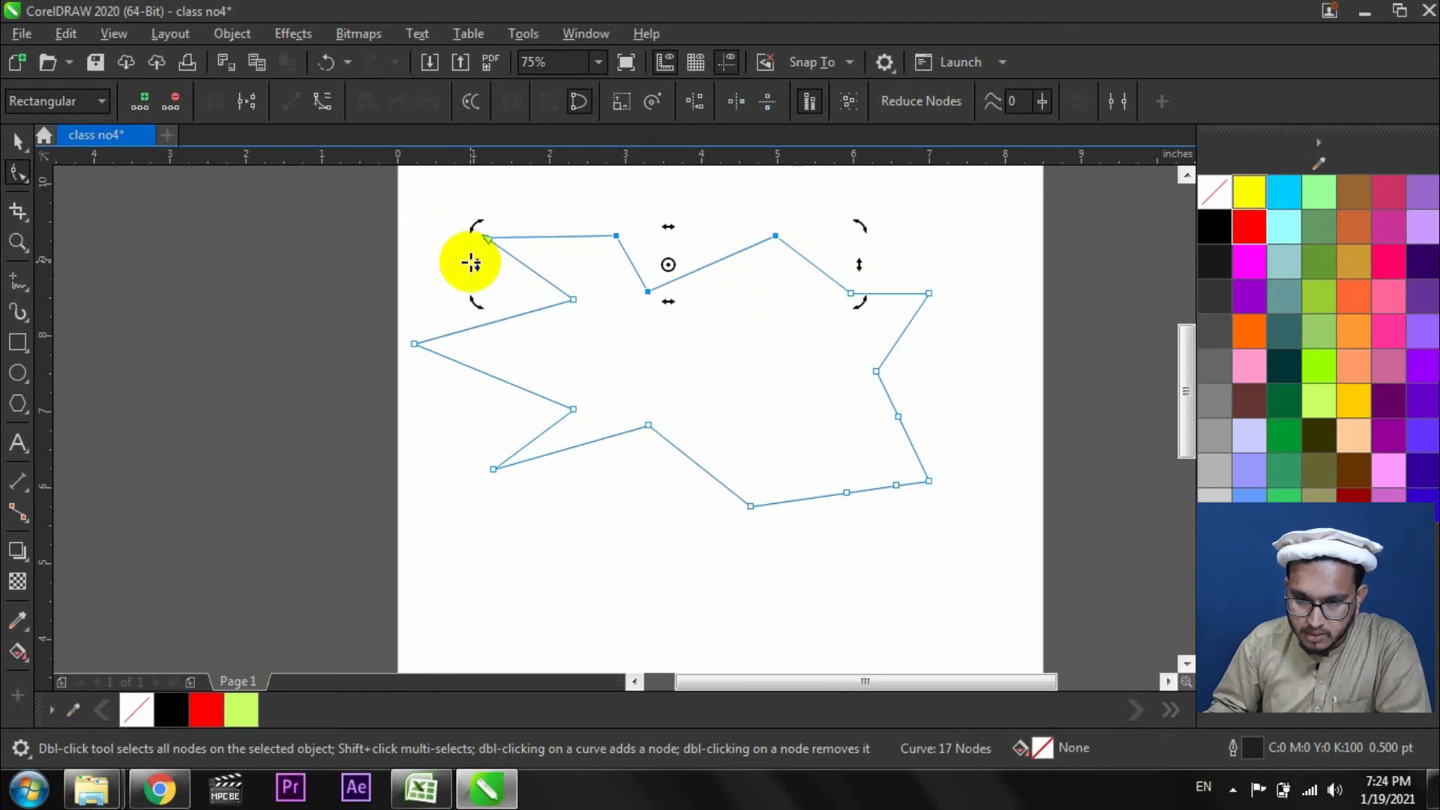
drag(476, 264, 592, 265)
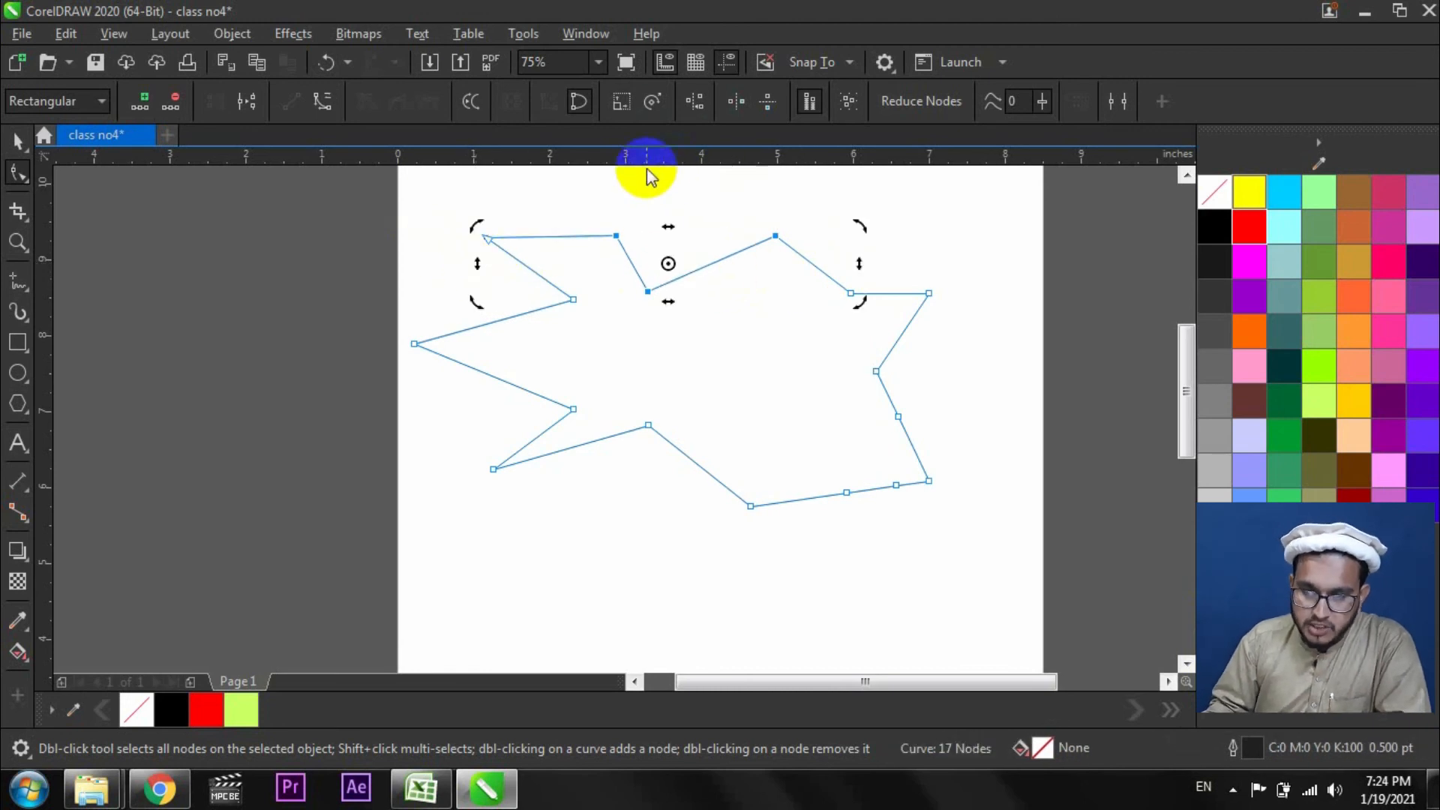
Stretch the three selected upper nodes upward and downward, and scale them back to a shallower, narrower outline.
click(619, 105)
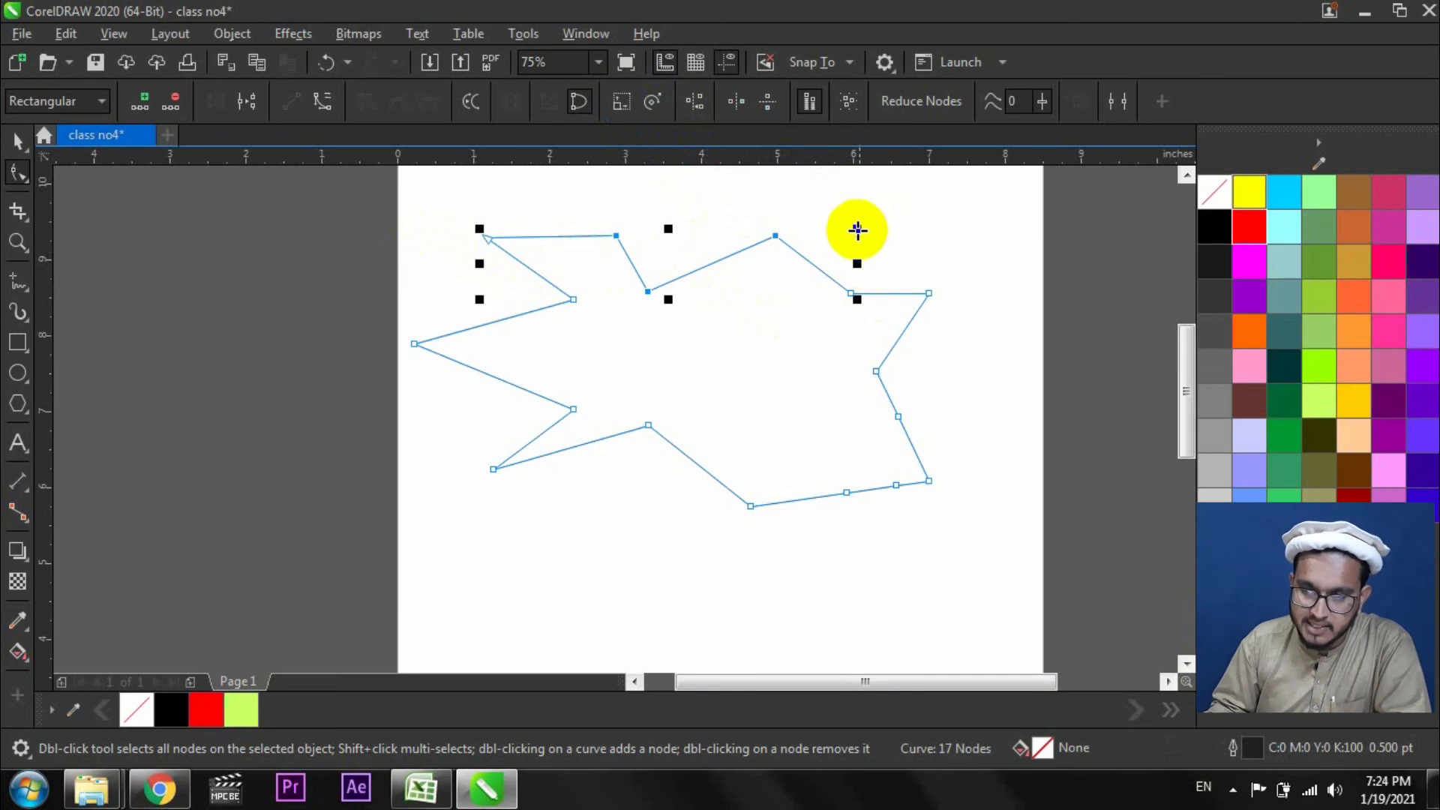
mouse_move(858, 228)
mouse_down()
mouse_move(938, 192)
mouse_move(859, 213)
mouse_up()
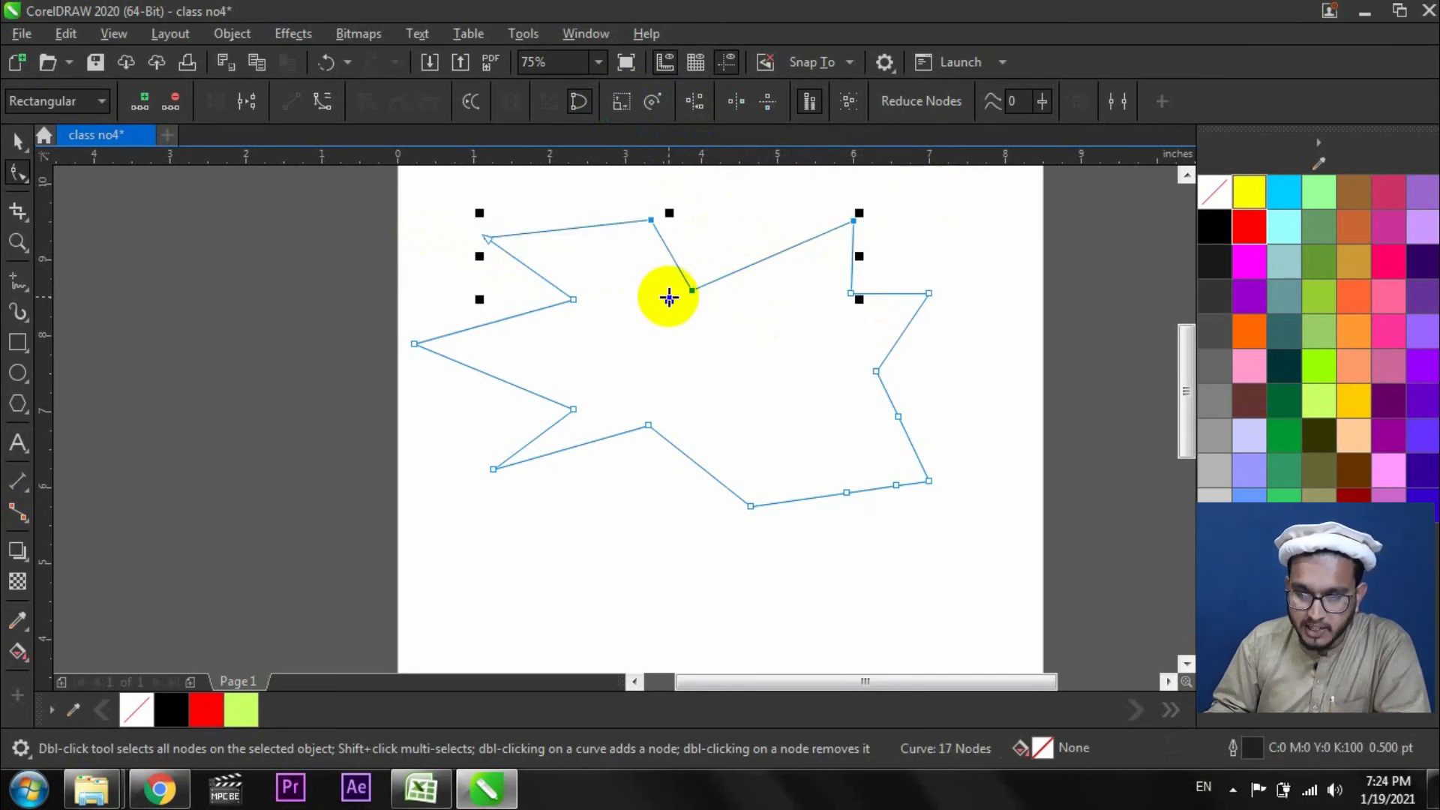
drag(669, 297, 675, 386)
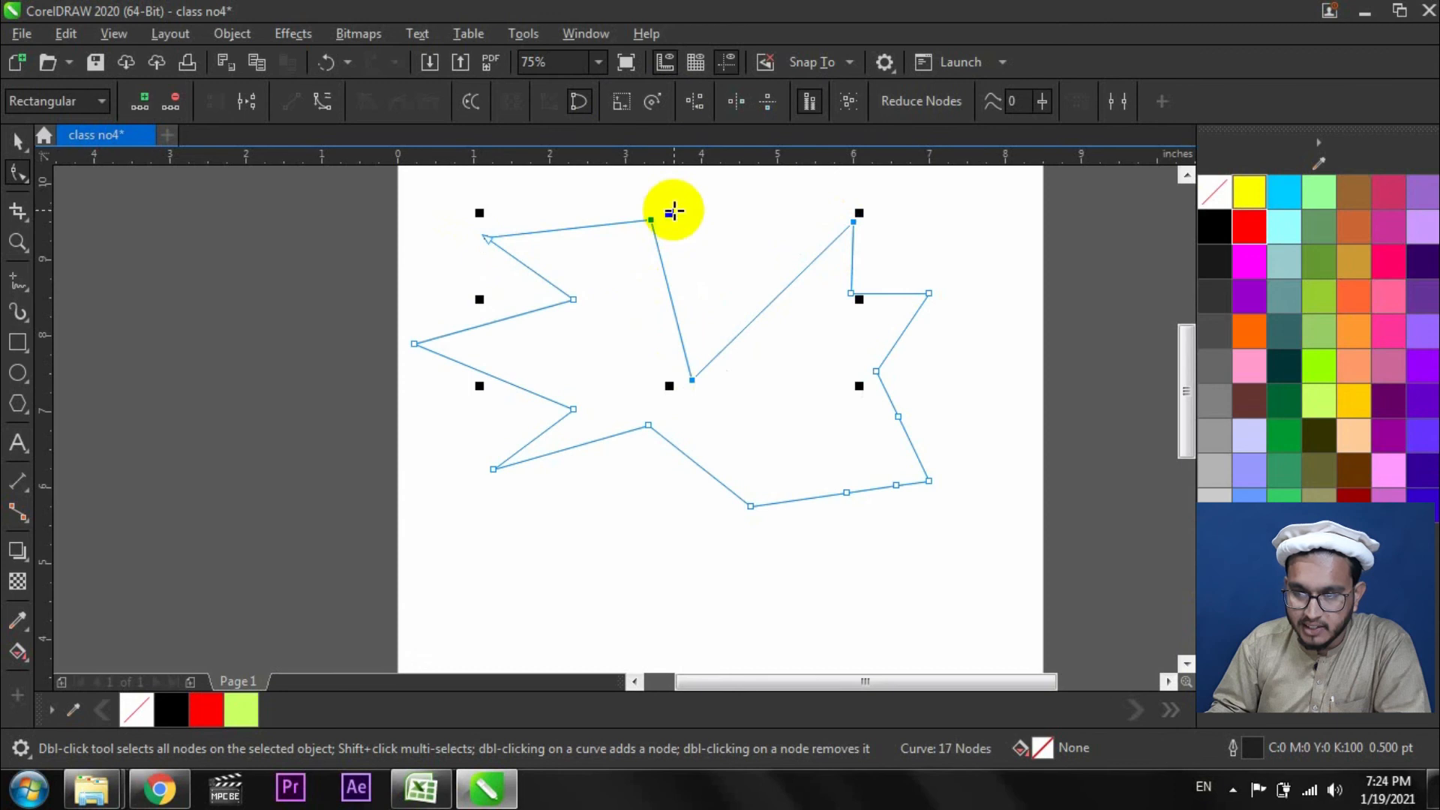
drag(674, 211, 671, 177)
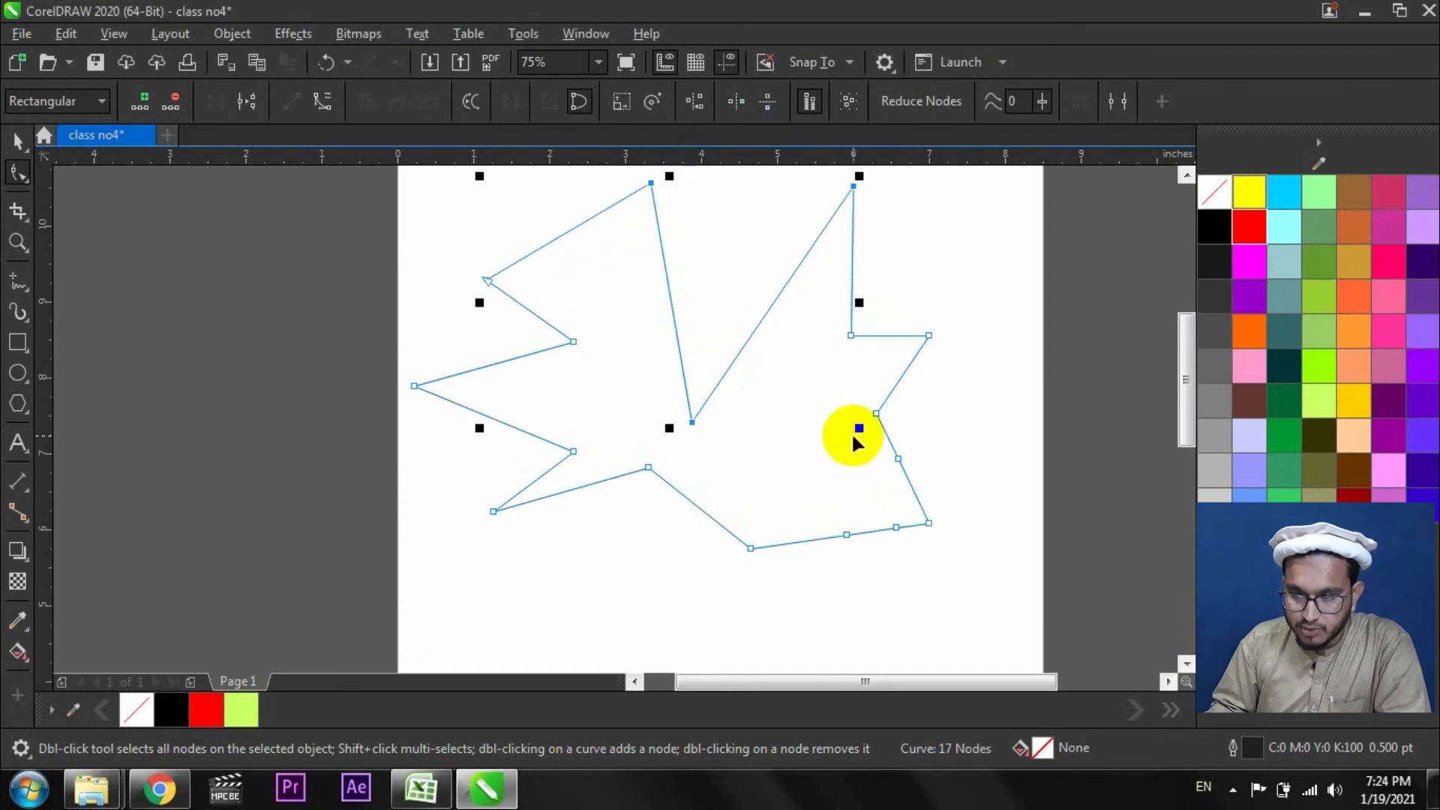
drag(859, 429, 787, 347)
drag(665, 177, 675, 251)
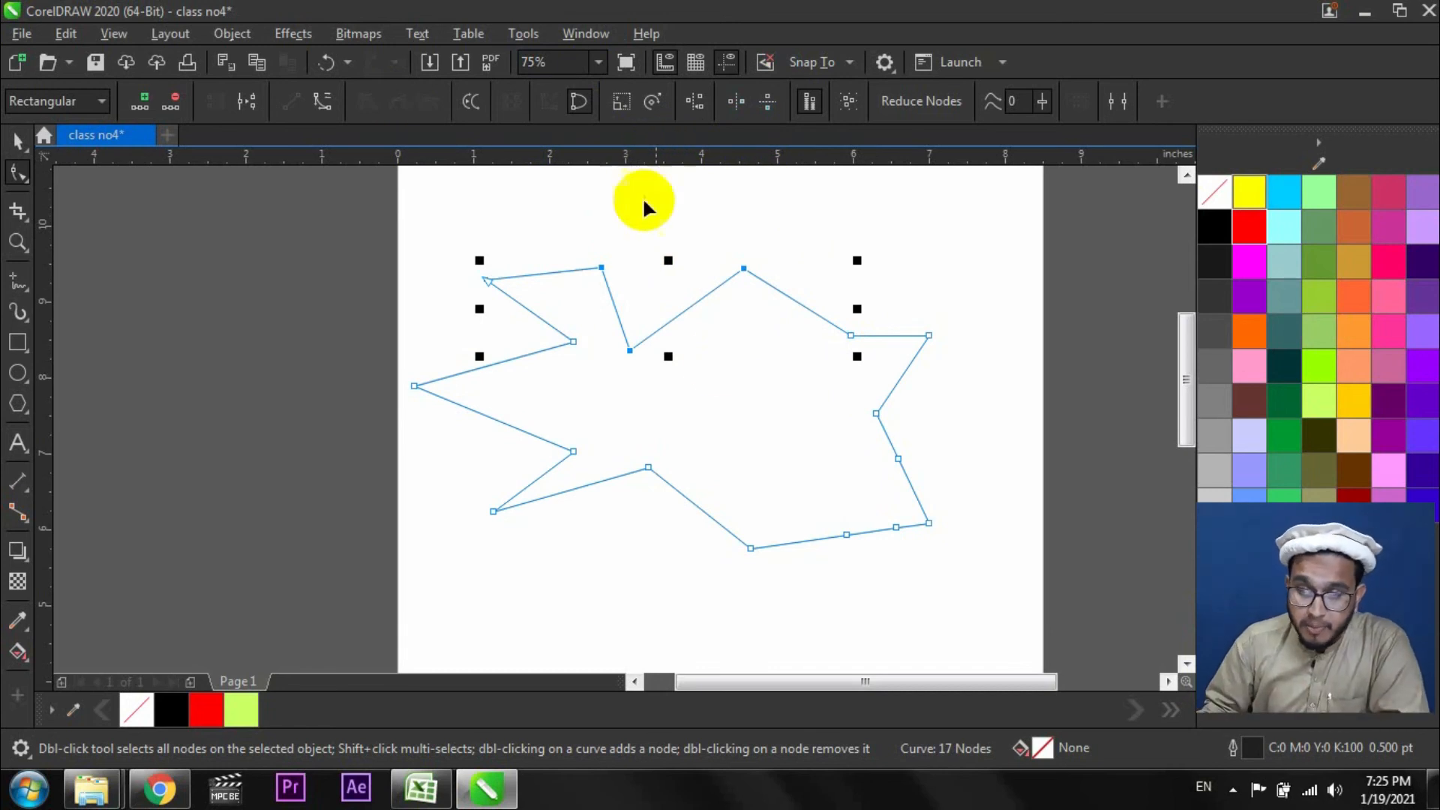
Deselect the three upper nodes and select all nodes of the shape.
click(739, 429)
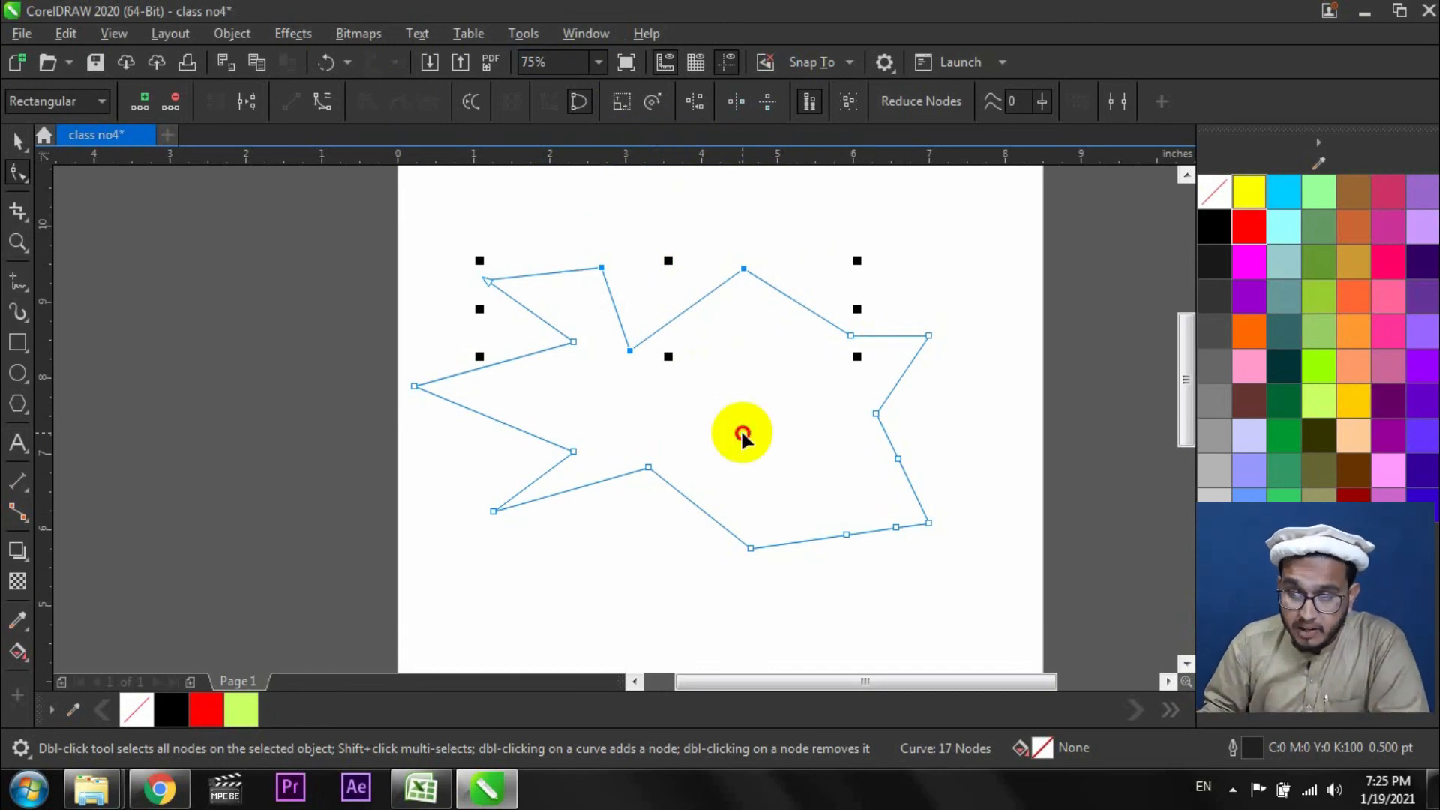
click(847, 103)
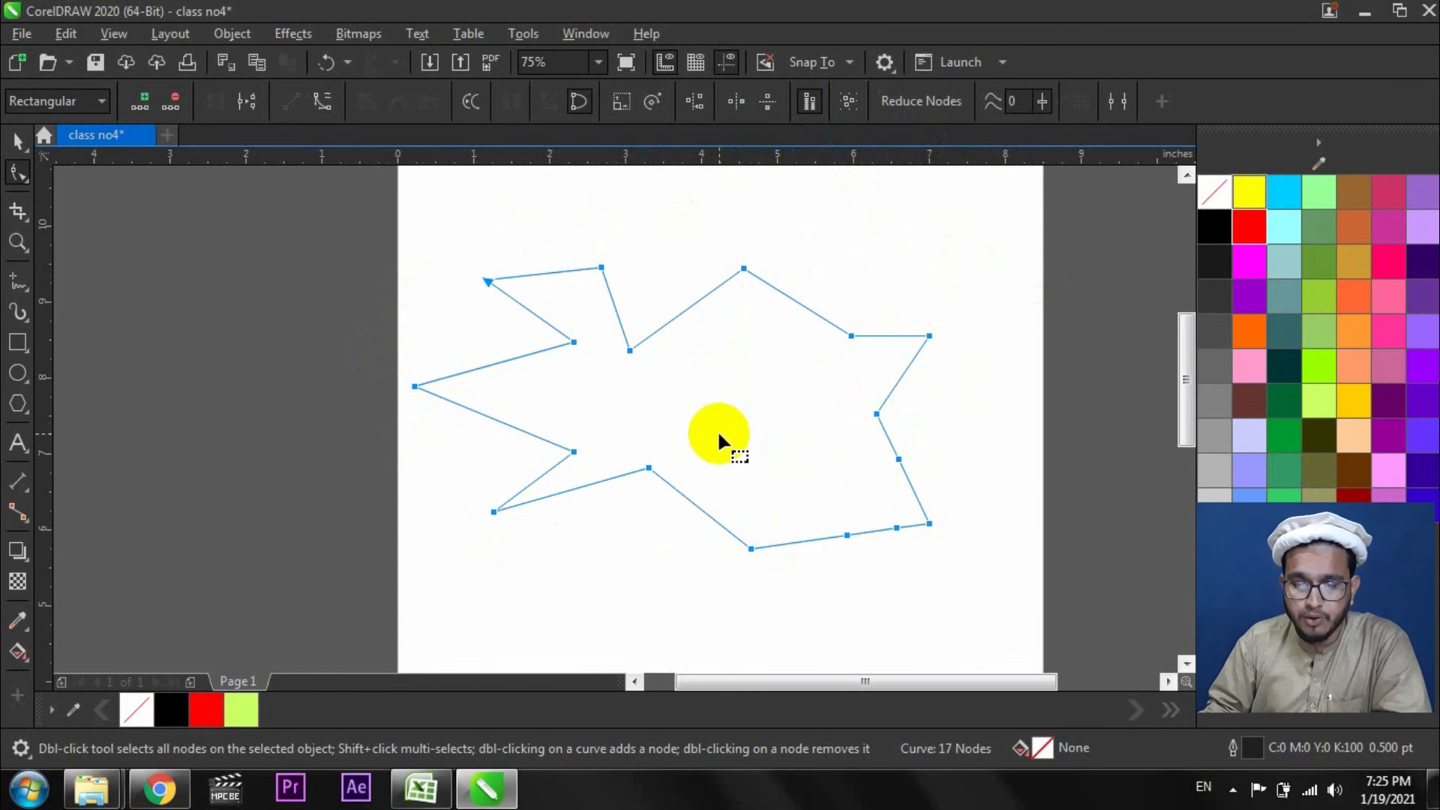
Deselect all nodes of the shape and select all 17 nodes again, repeating the cycle once.
drag(708, 421, 758, 402)
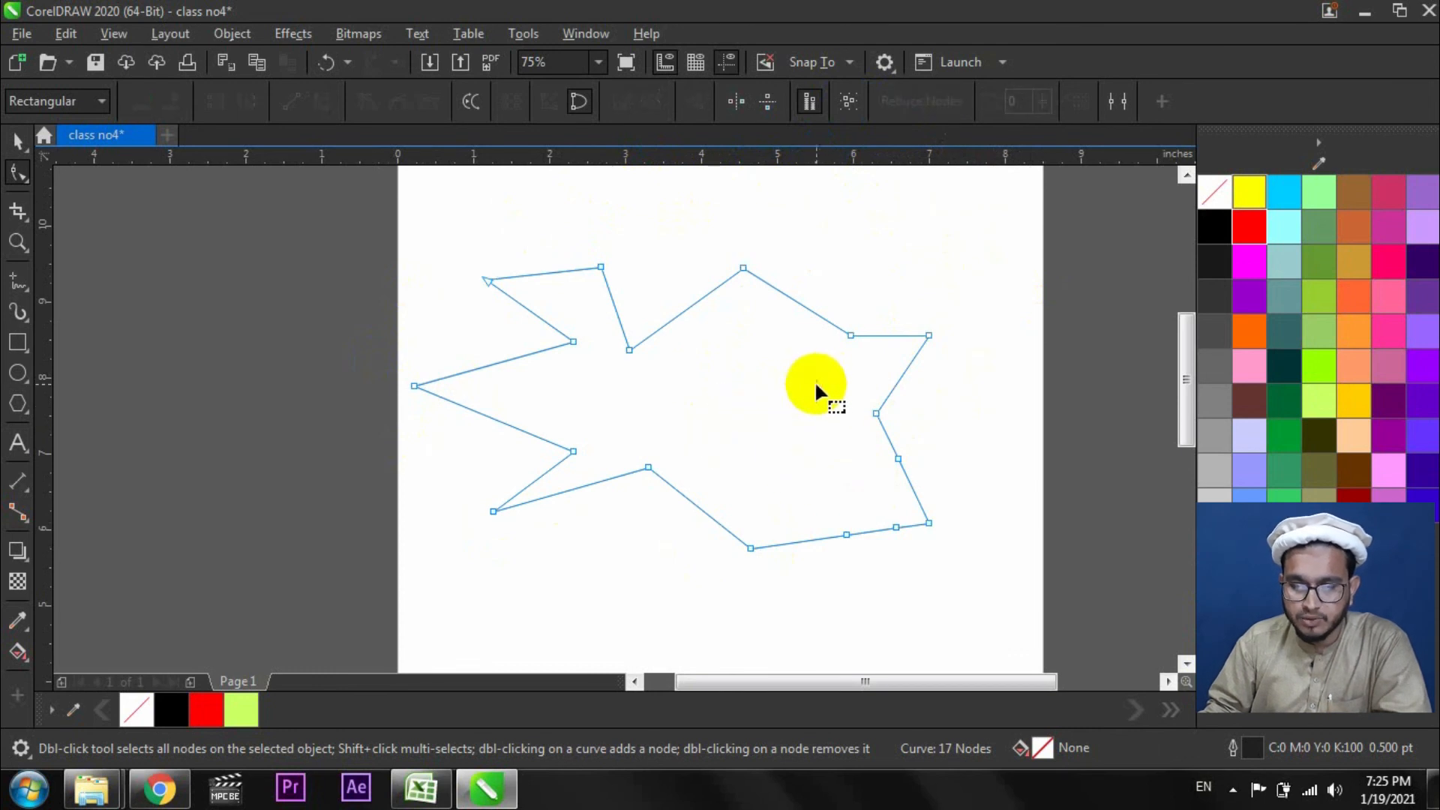
click(855, 102)
click(746, 337)
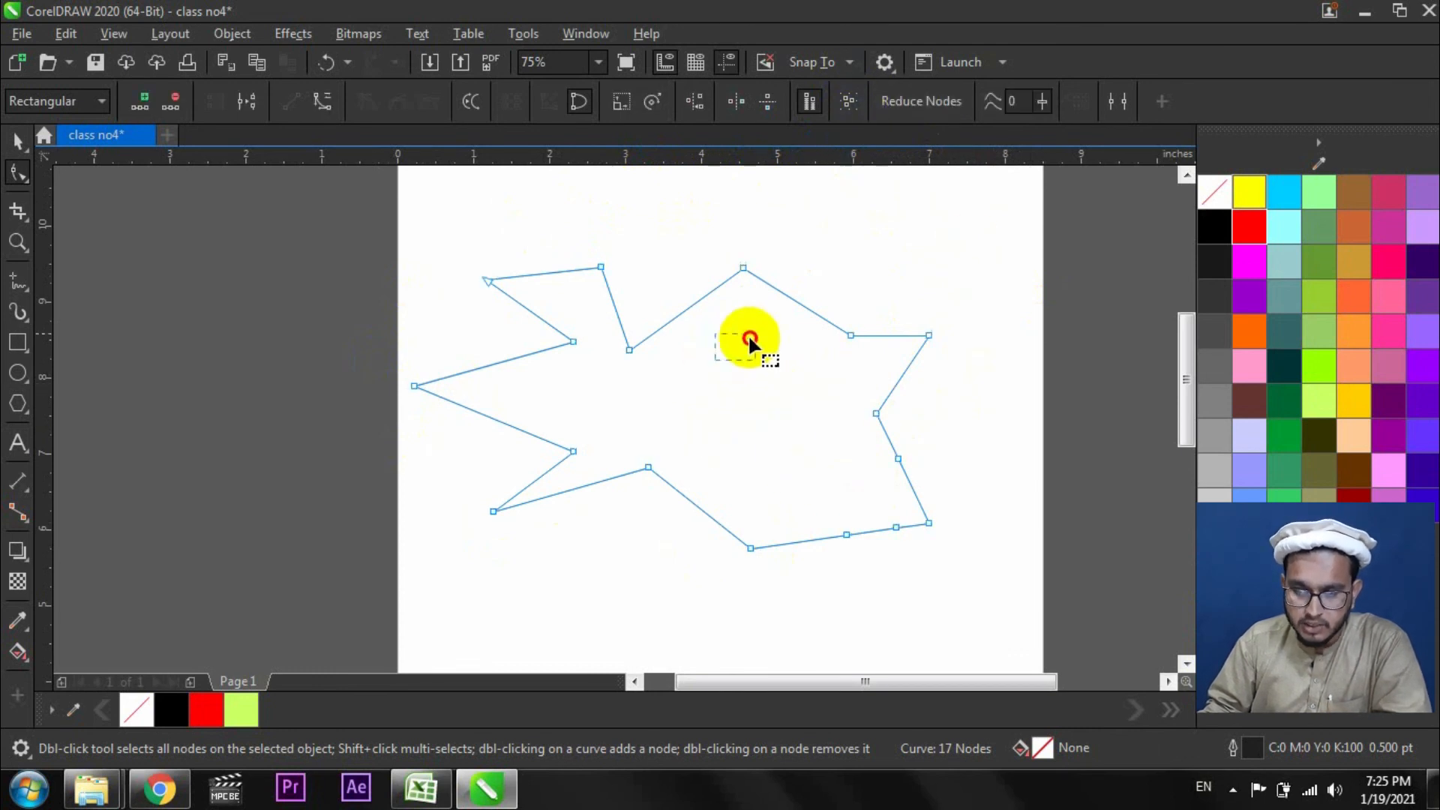
click(849, 102)
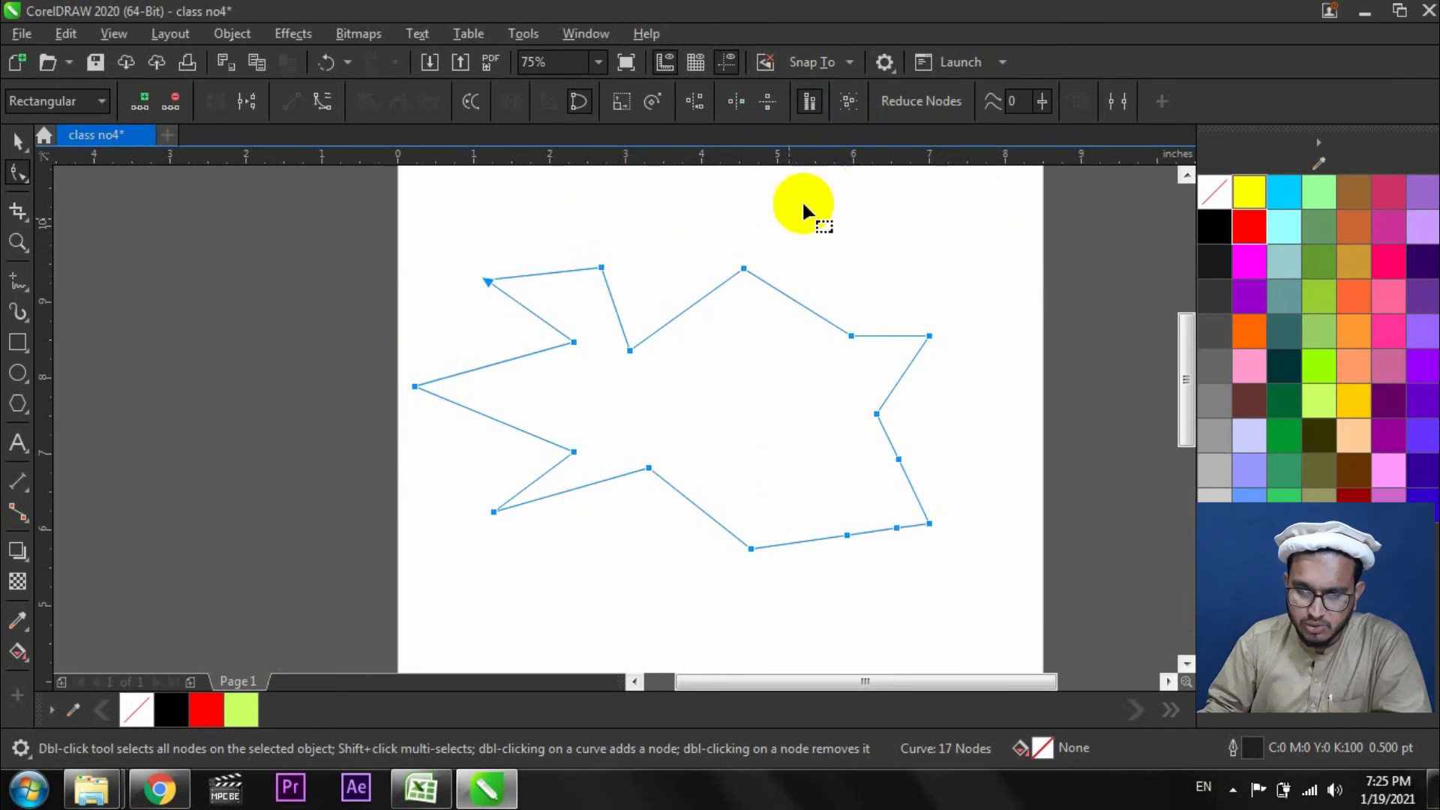
Drag the shape's lower-right corner node upward elastically, turn off Elastic Mode, and move all selected nodes together up and to the right.
mouse_move(929, 524)
mouse_down()
mouse_move(829, 465)
mouse_move(989, 514)
mouse_move(926, 495)
mouse_up()
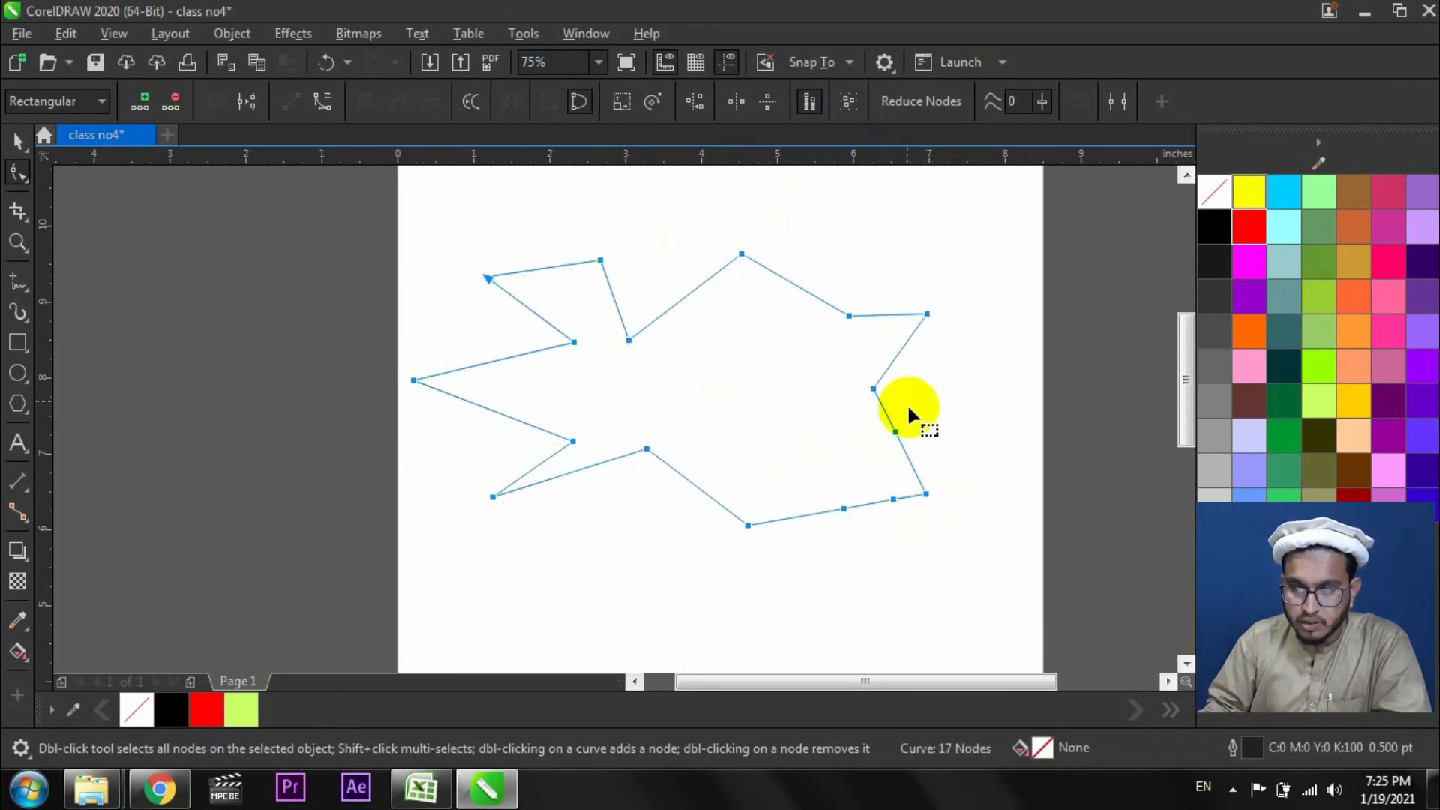
click(810, 108)
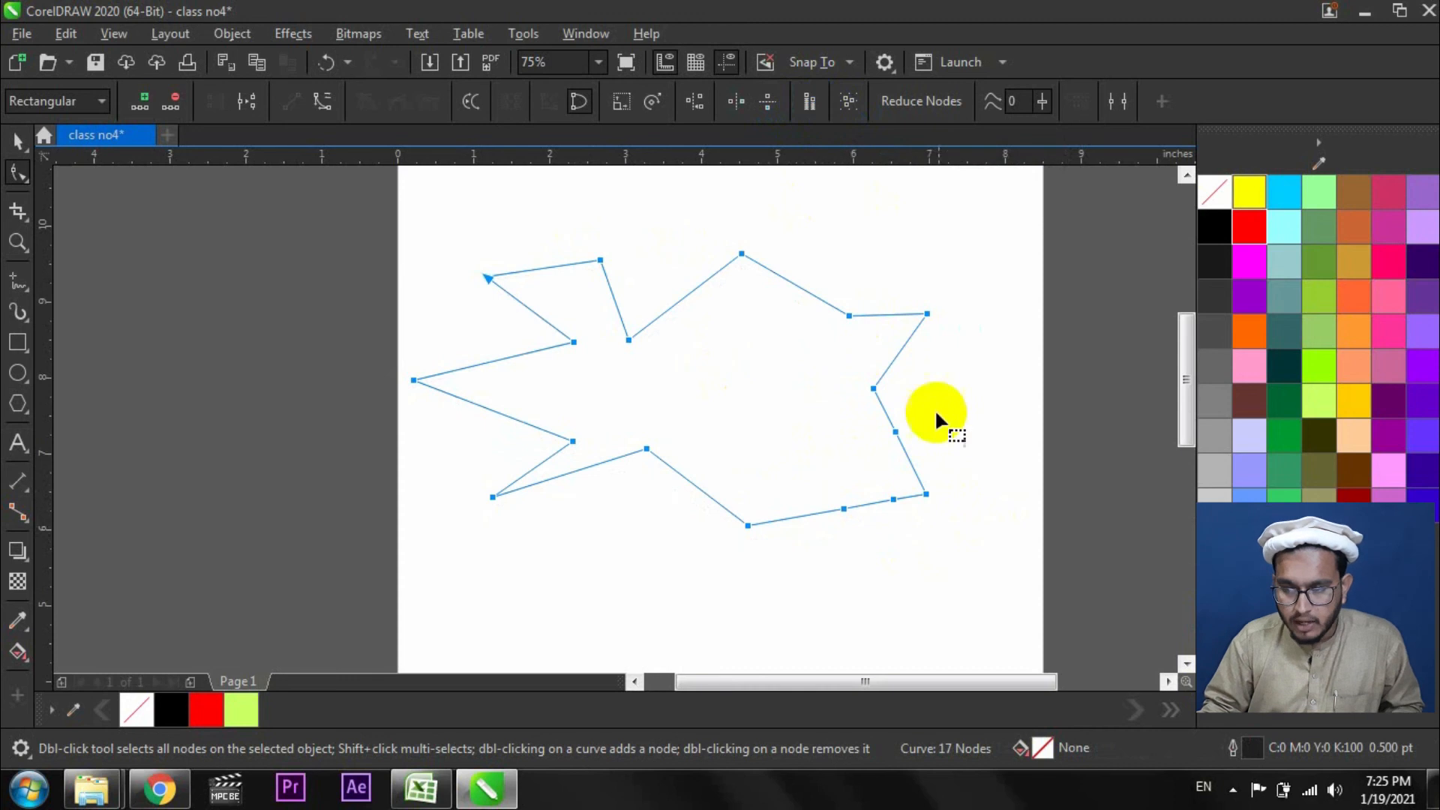
click(927, 496)
drag(928, 496, 953, 468)
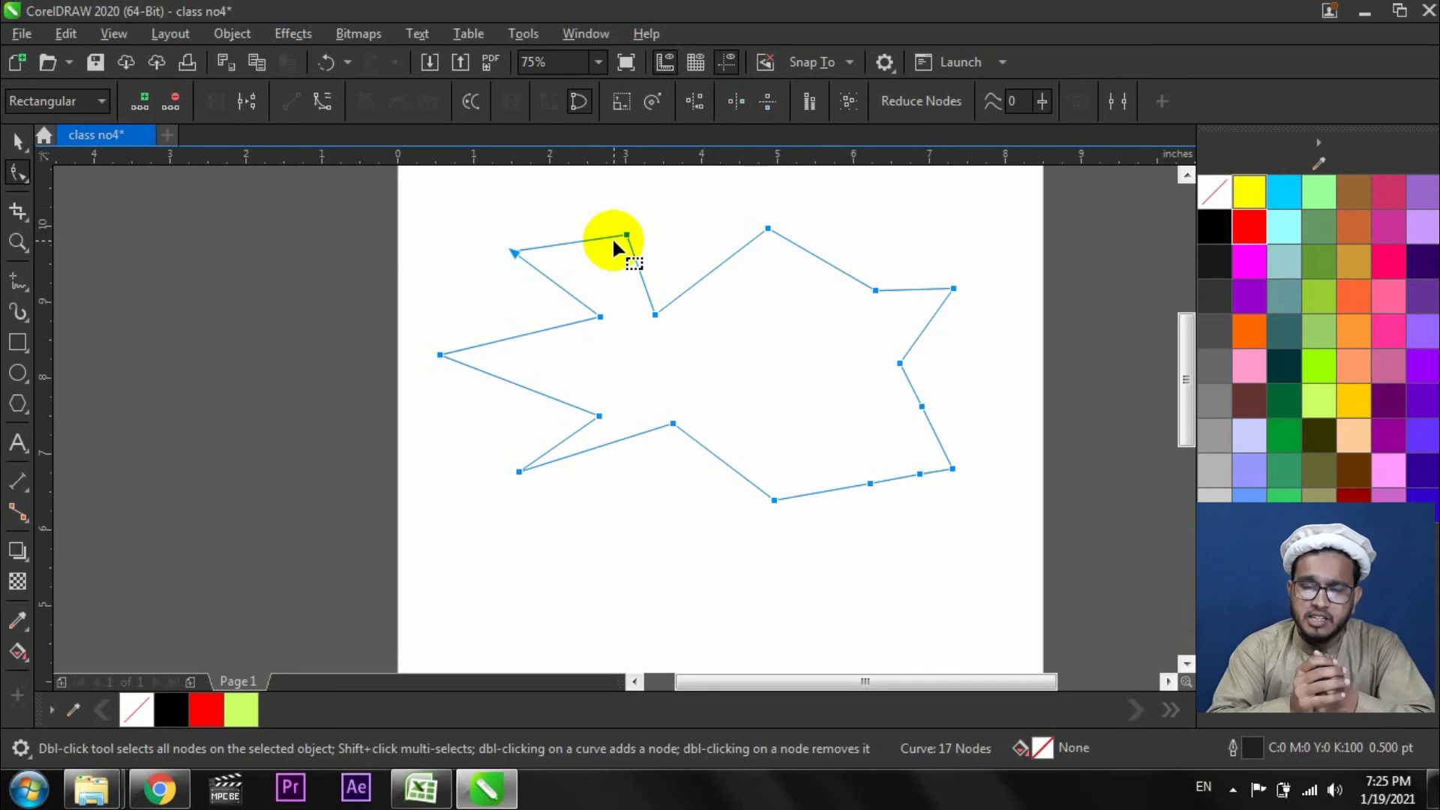
Select all nodes, turn Elastic Mode on, and distort the shape by pulling its right-side nodes and leftmost tip inward and outward.
click(854, 104)
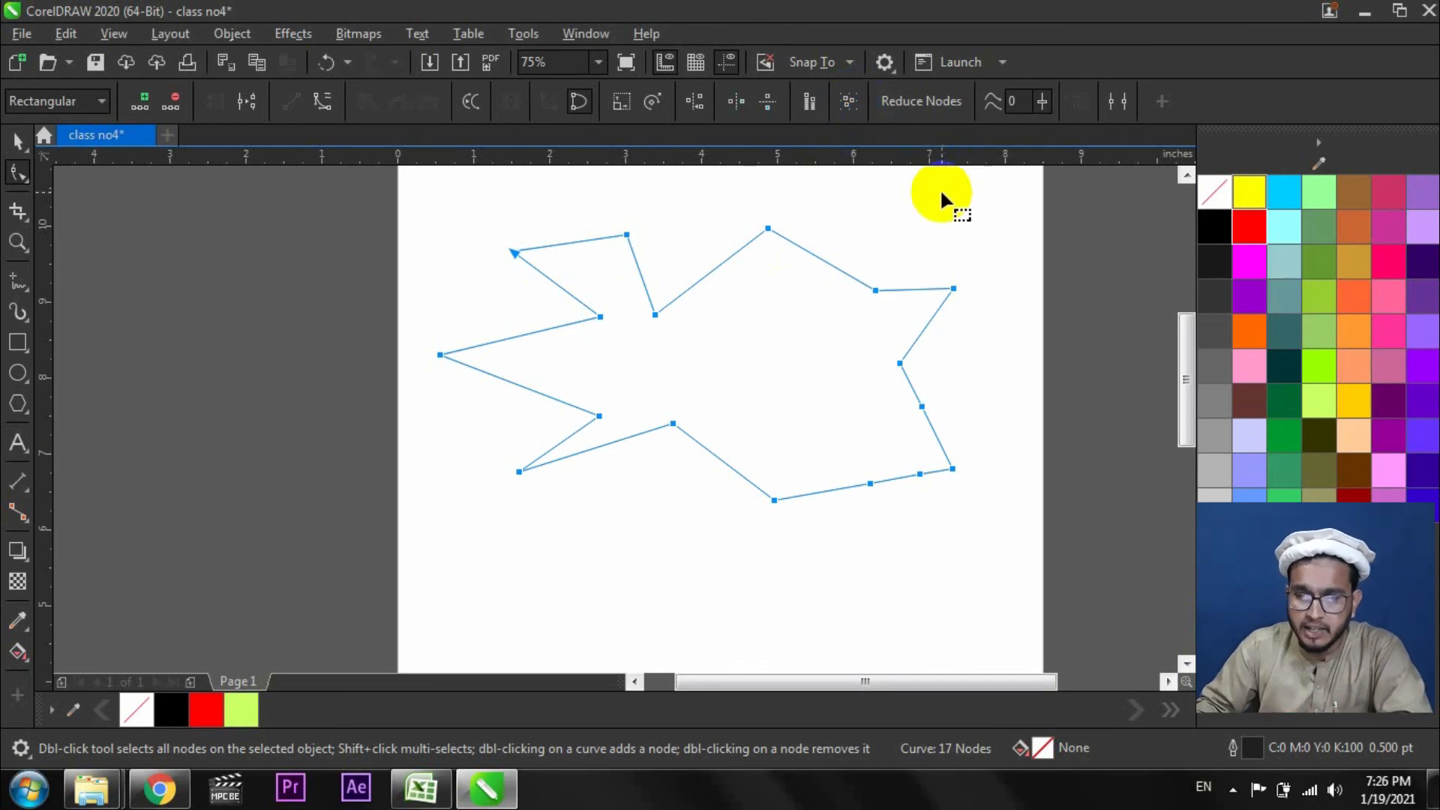
click(813, 113)
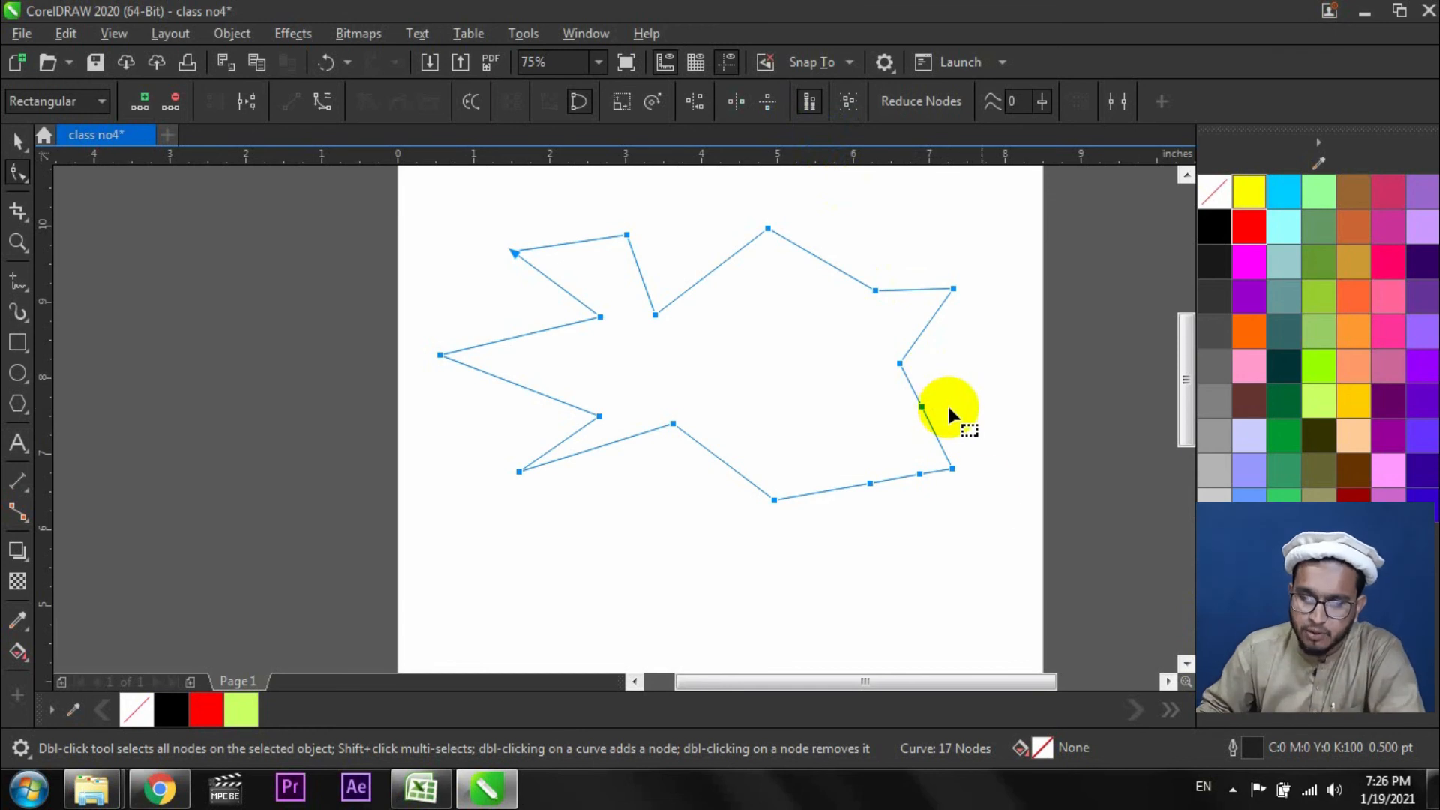
drag(951, 468, 653, 386)
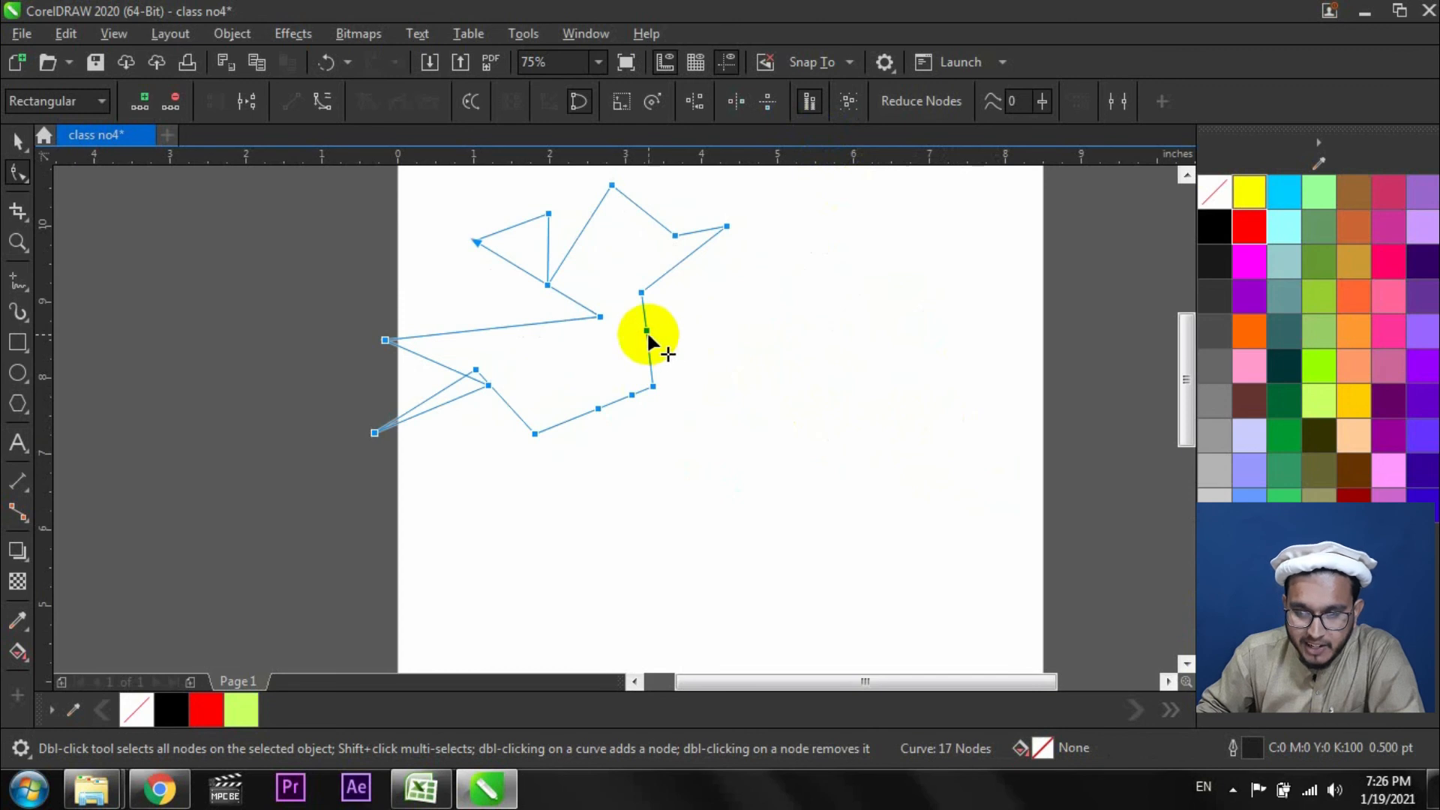
drag(647, 331, 1017, 417)
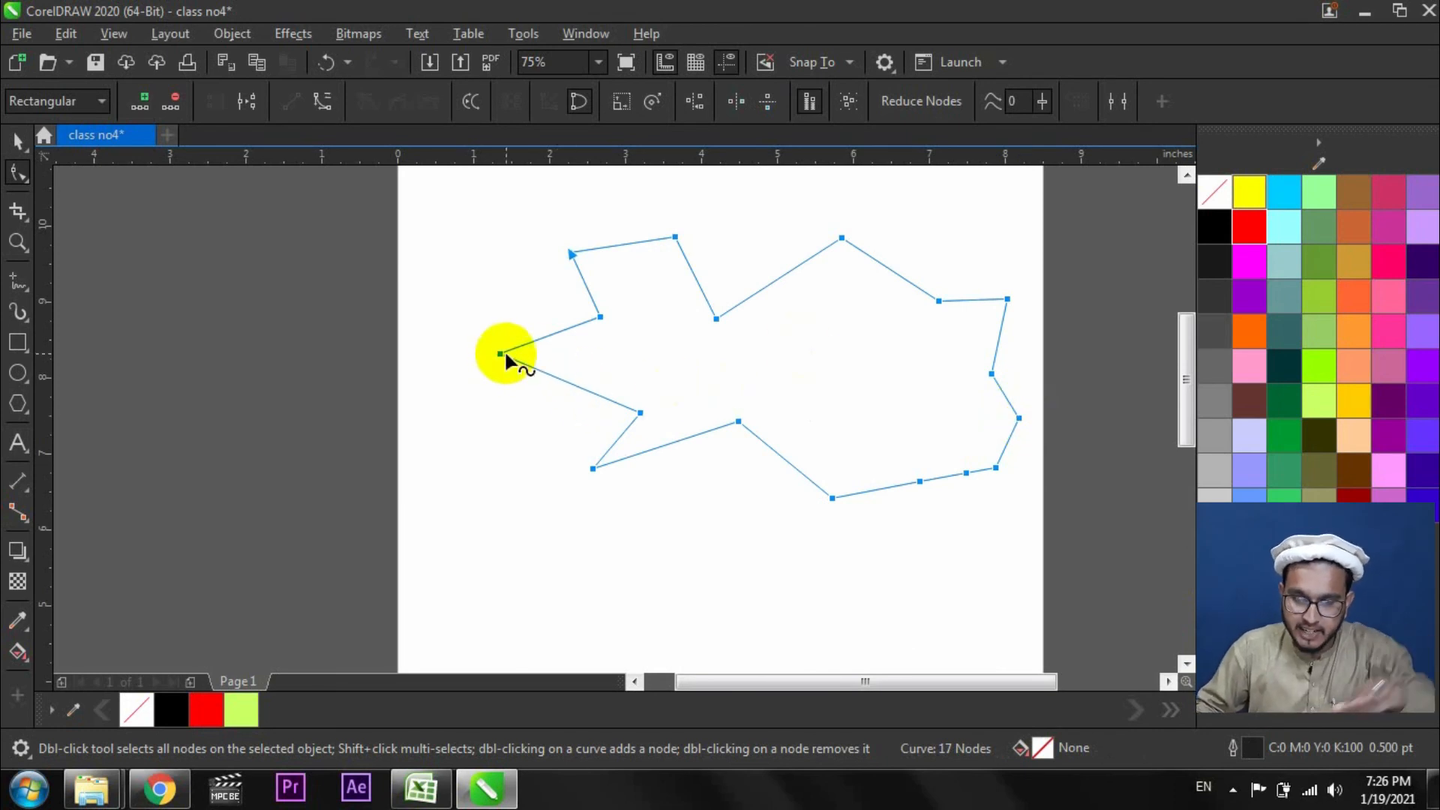
drag(501, 353, 93, 336)
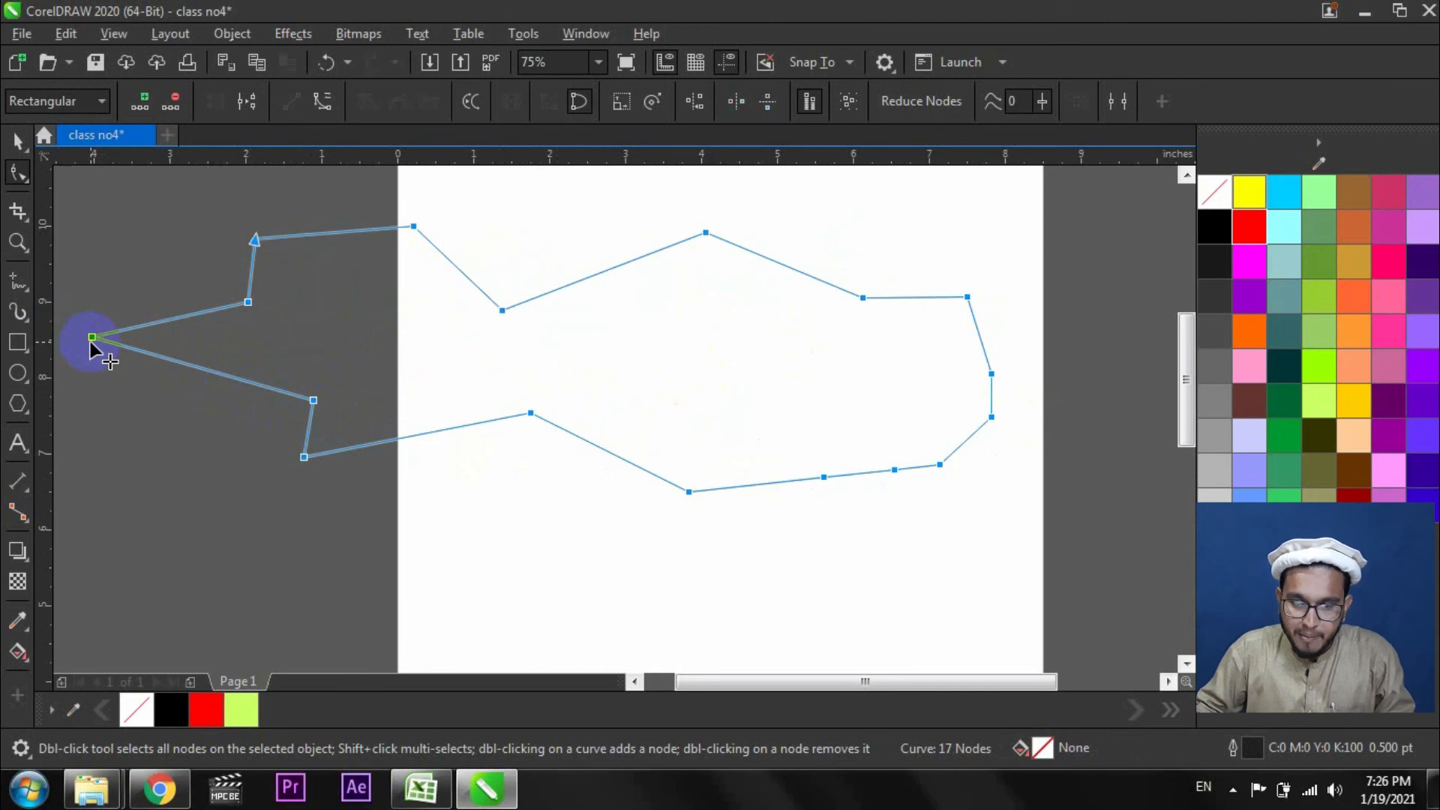
drag(93, 338, 564, 381)
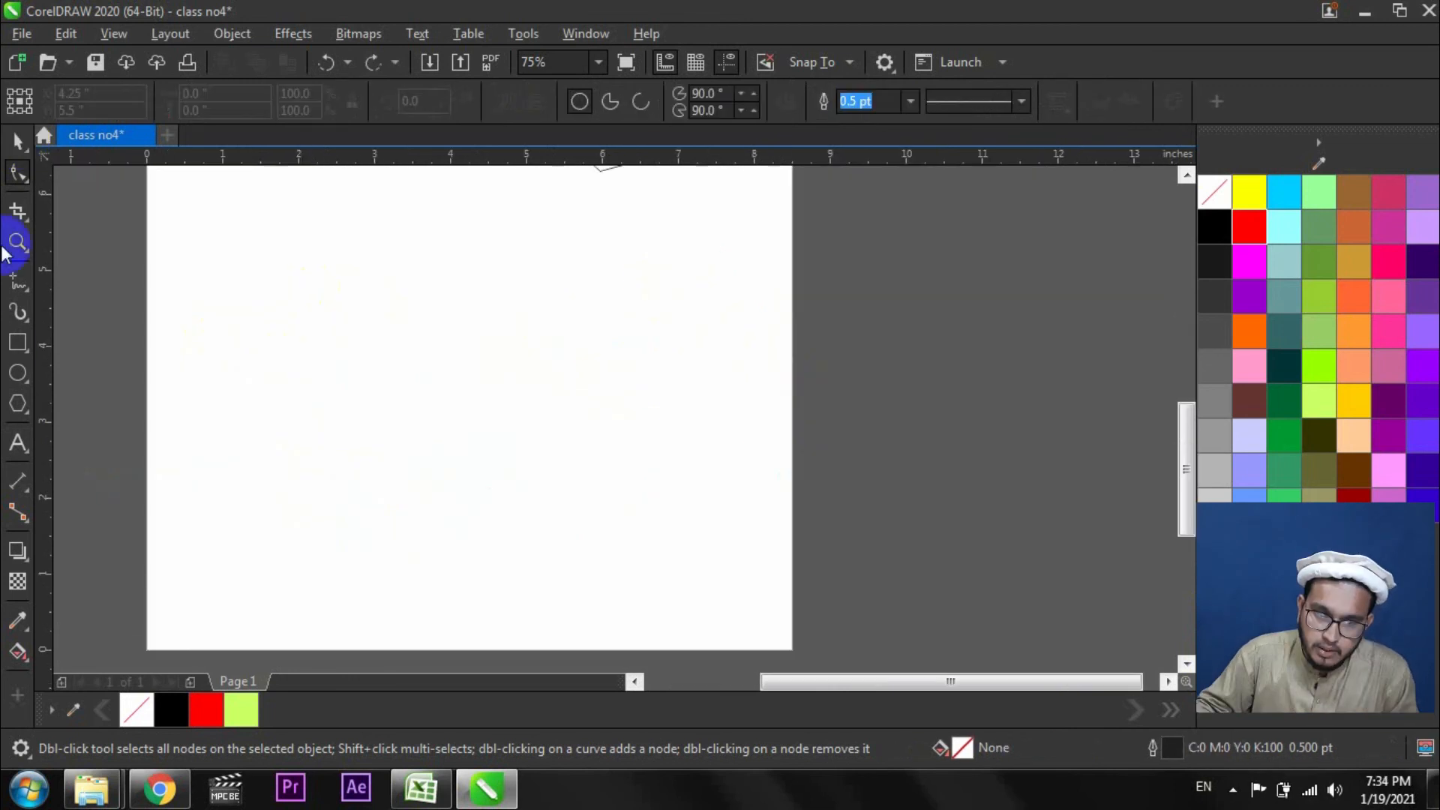
Draw a circle about 3.25 inches in diameter in the lower part of the page and convert it to curves.
click(18, 373)
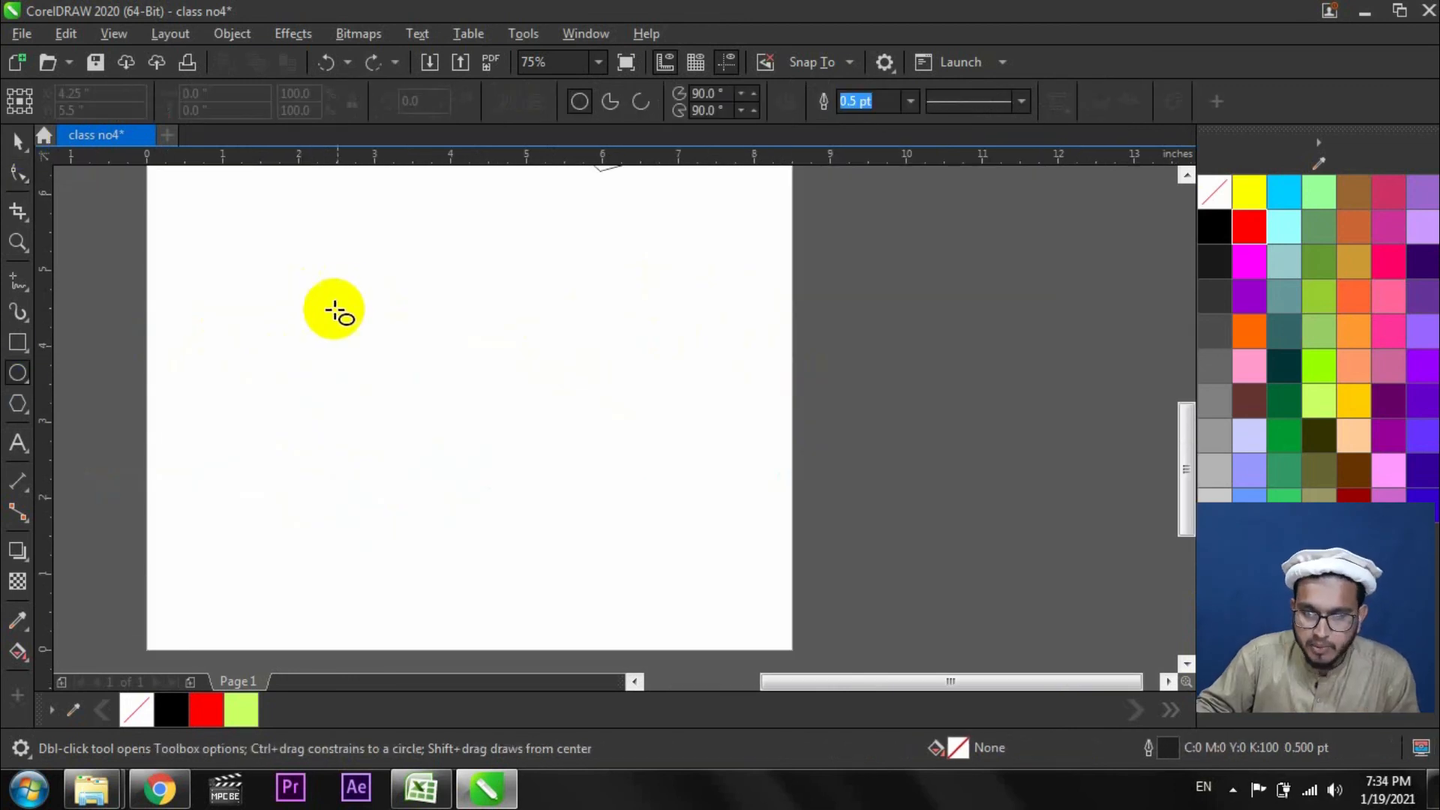
drag(353, 282, 599, 442)
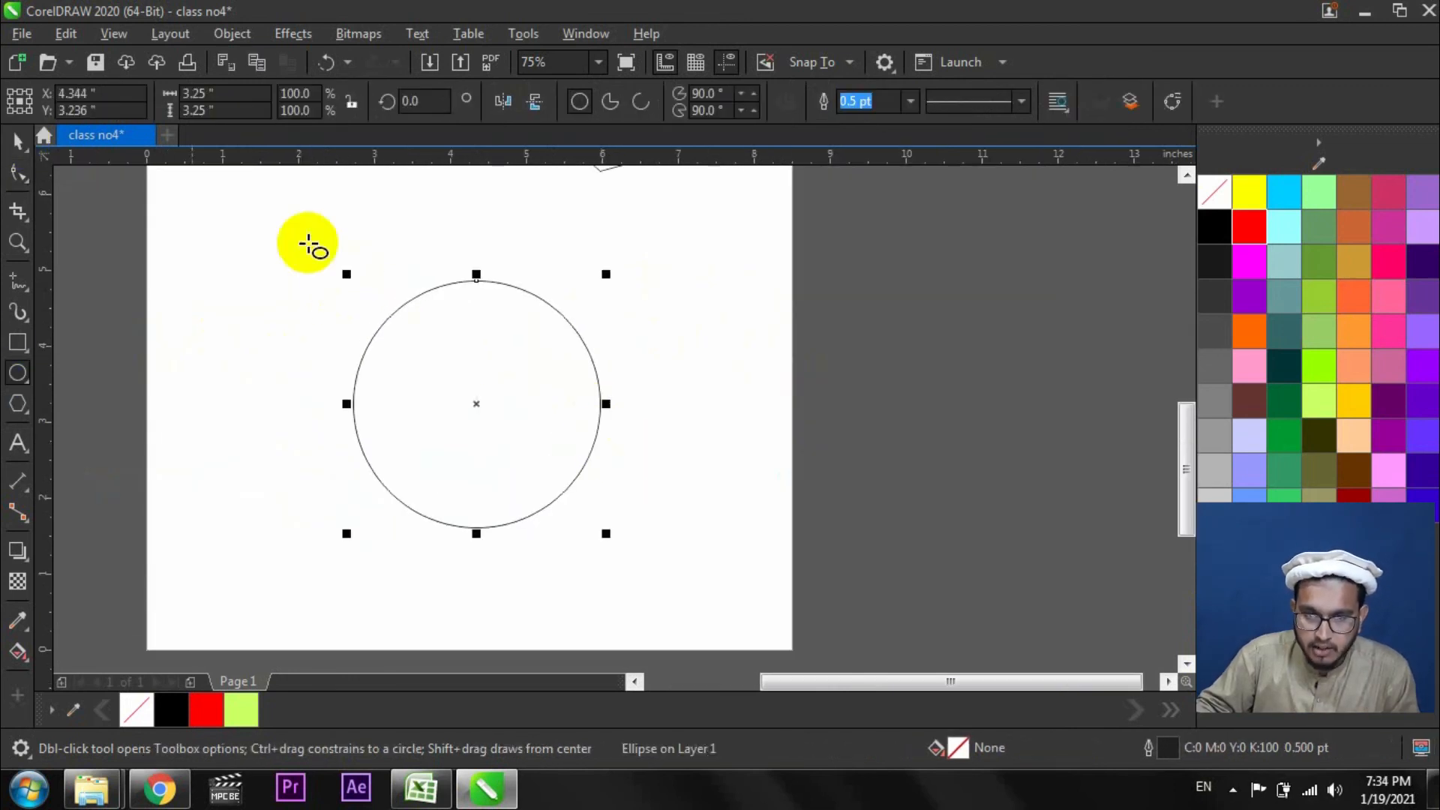
click(15, 175)
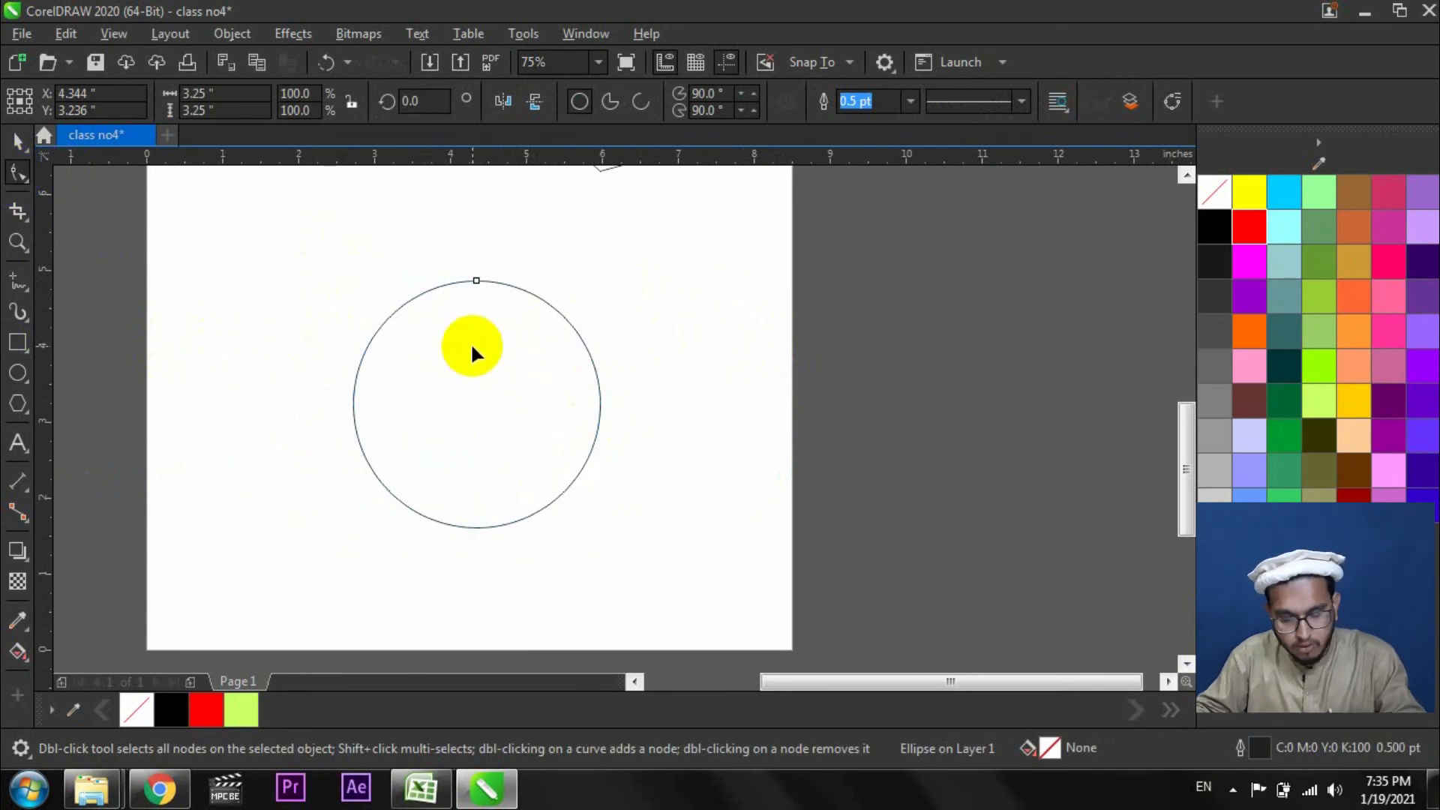
key(ctrl+q)
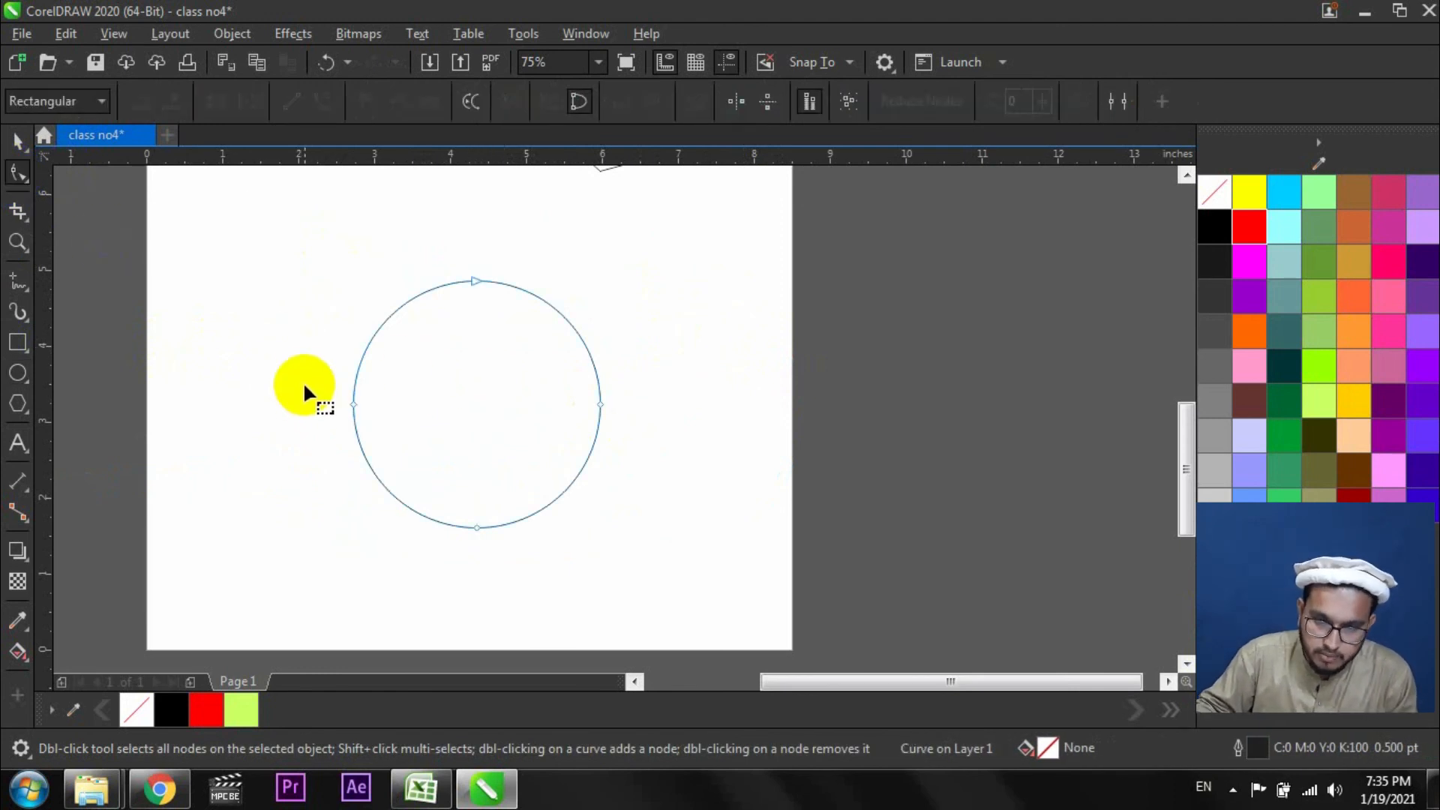
Break the circle at its left and right nodes, and move it slightly upward to about X 4.283, Y 3.663 inches.
drag(304, 379, 678, 429)
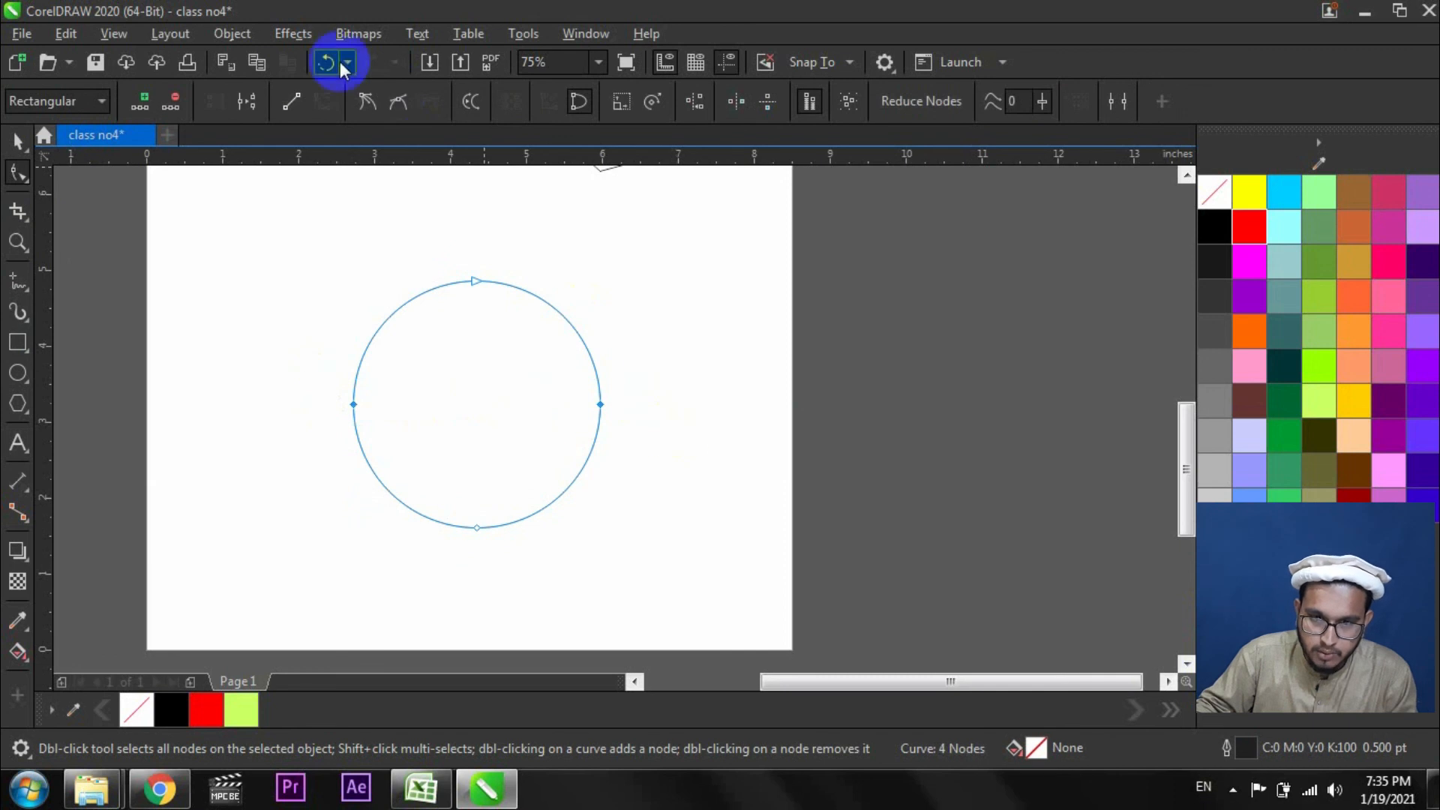
click(255, 101)
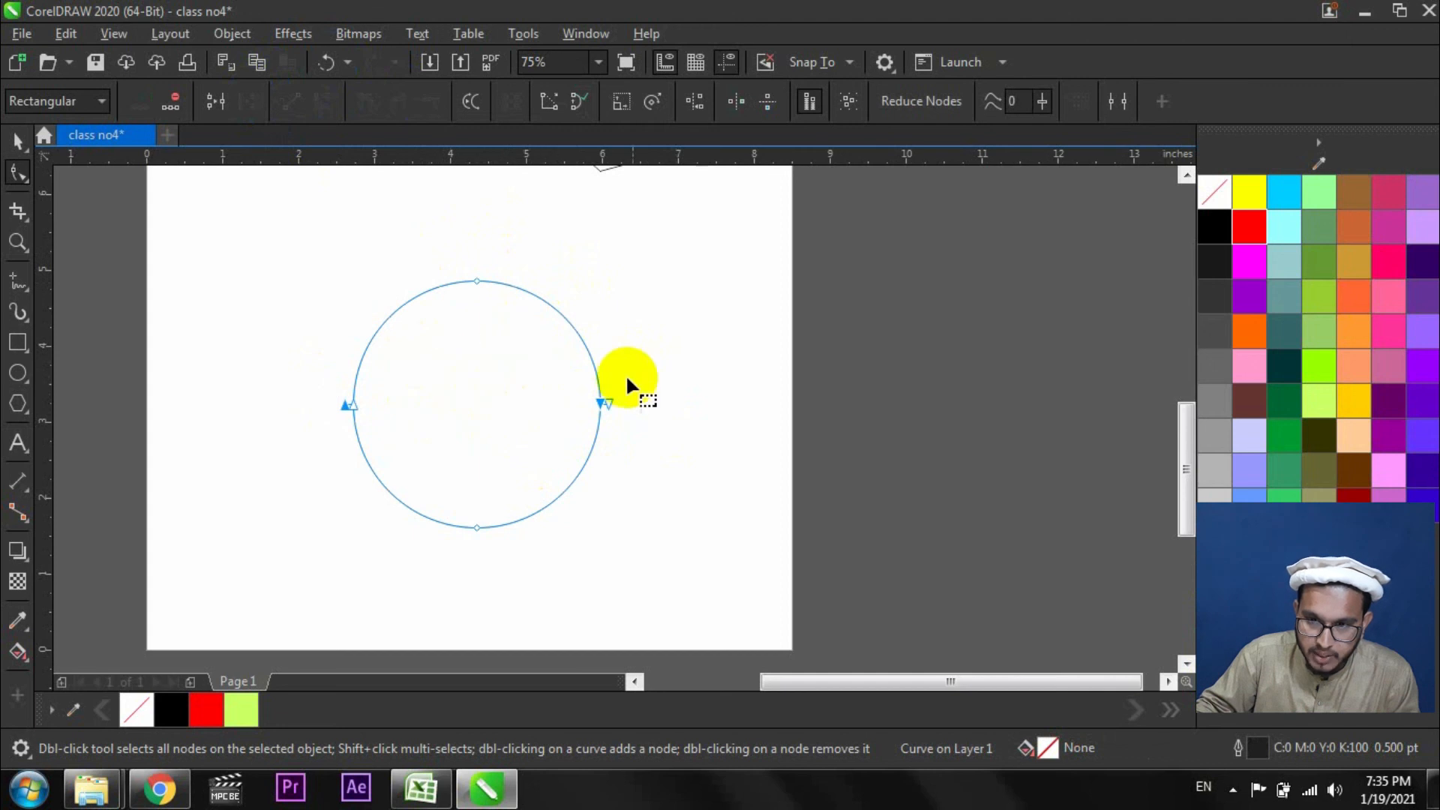
click(18, 141)
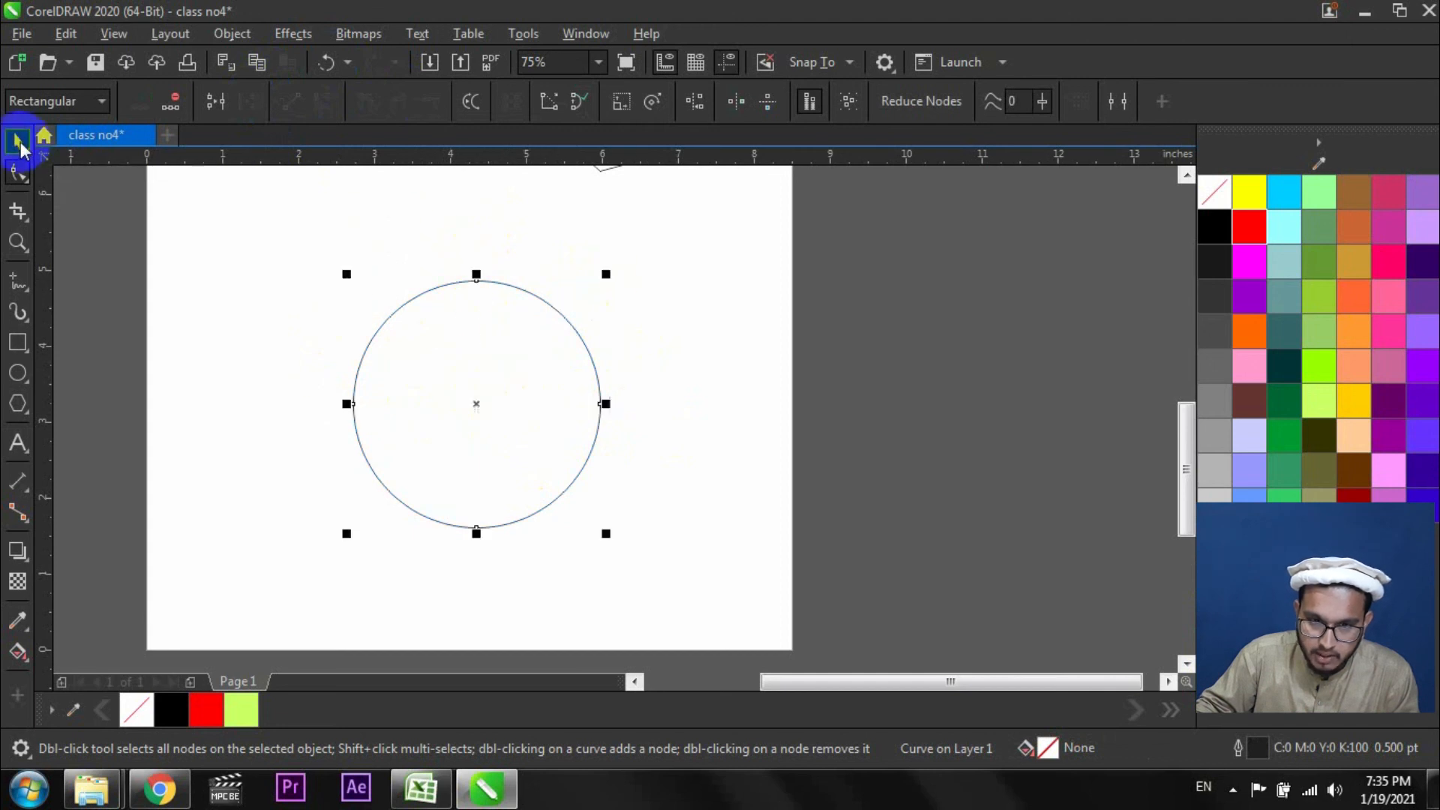
drag(479, 363, 525, 327)
Extract the circle's upper half as a separate subpath with the Shape tool, and select the lower half's bottom node.
click(18, 172)
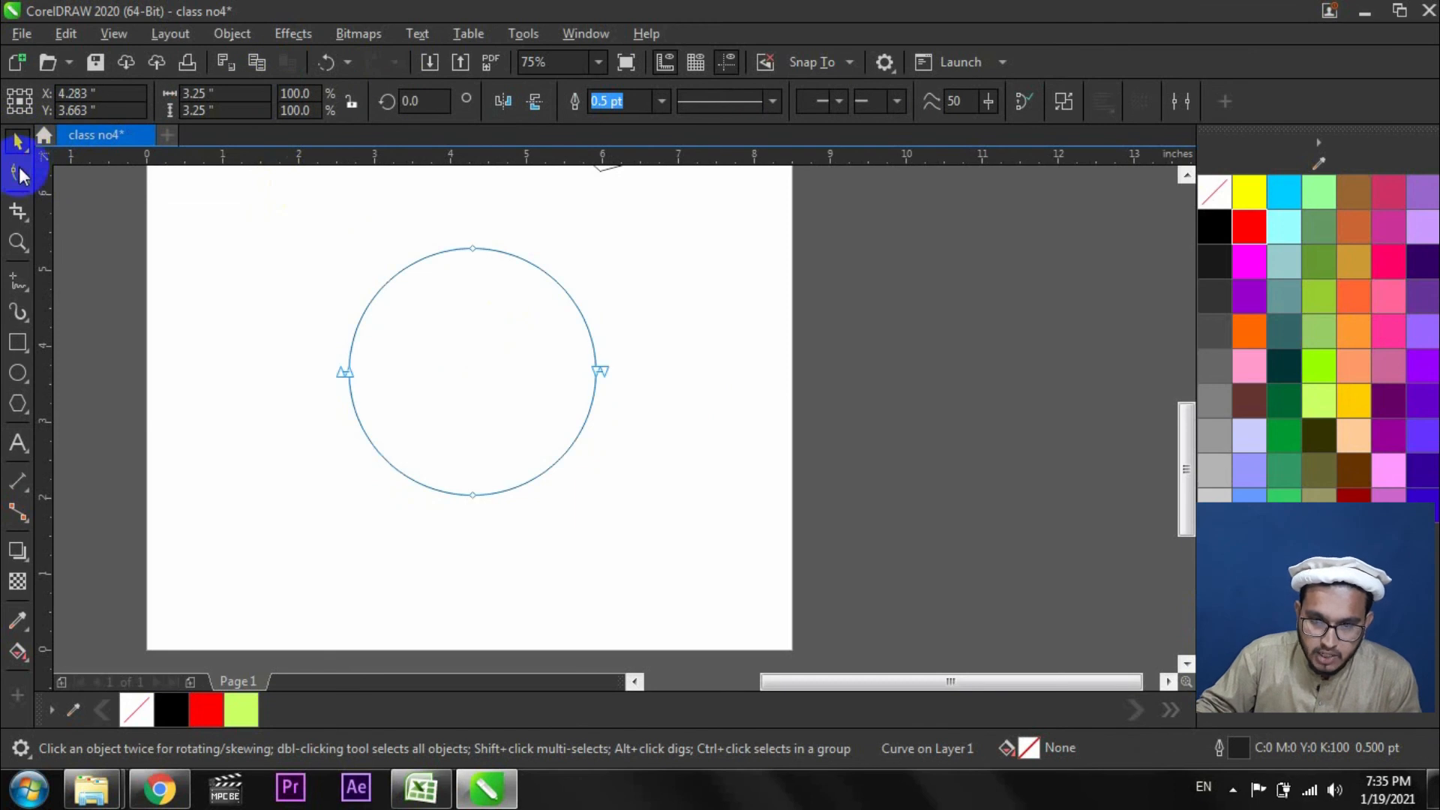
click(473, 247)
click(502, 102)
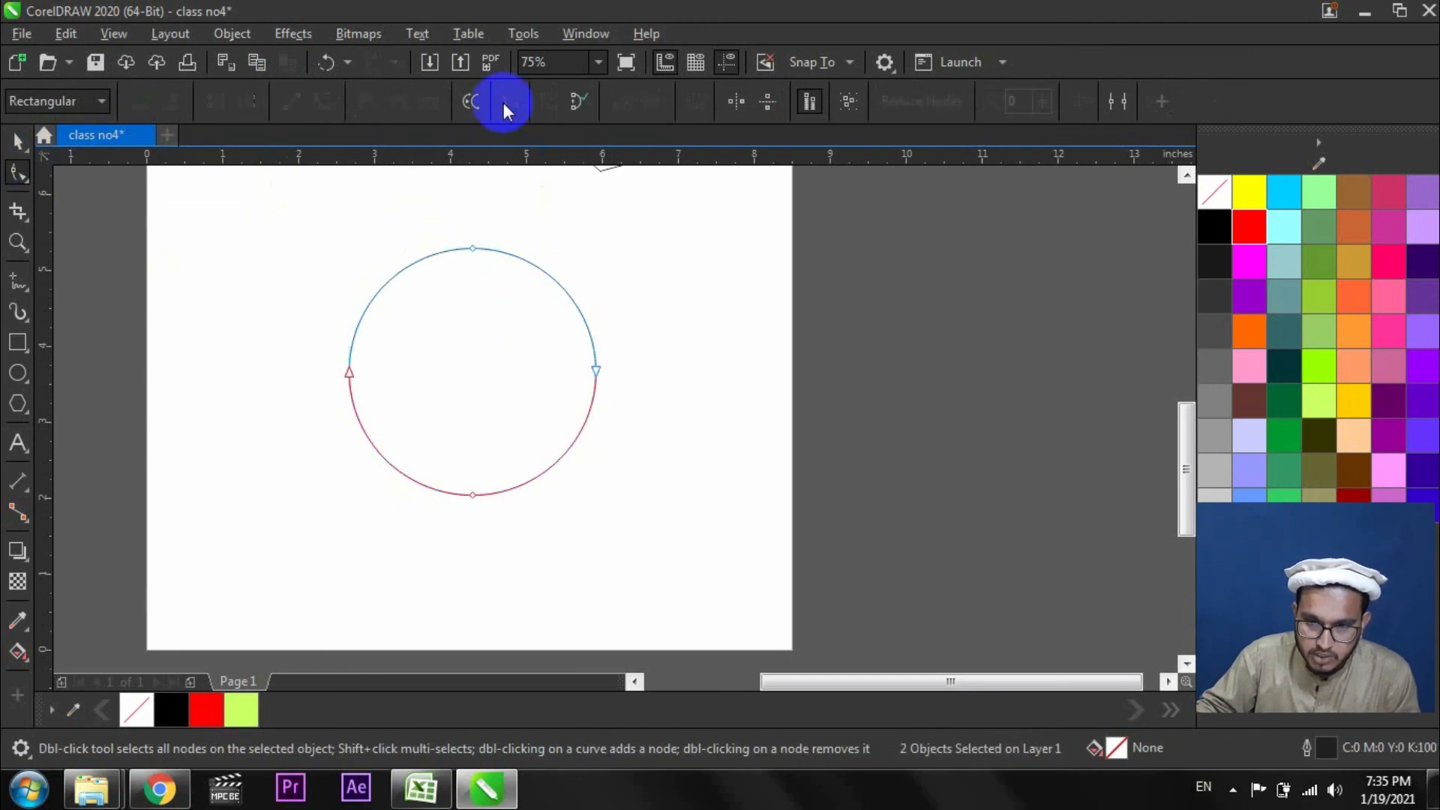
click(540, 486)
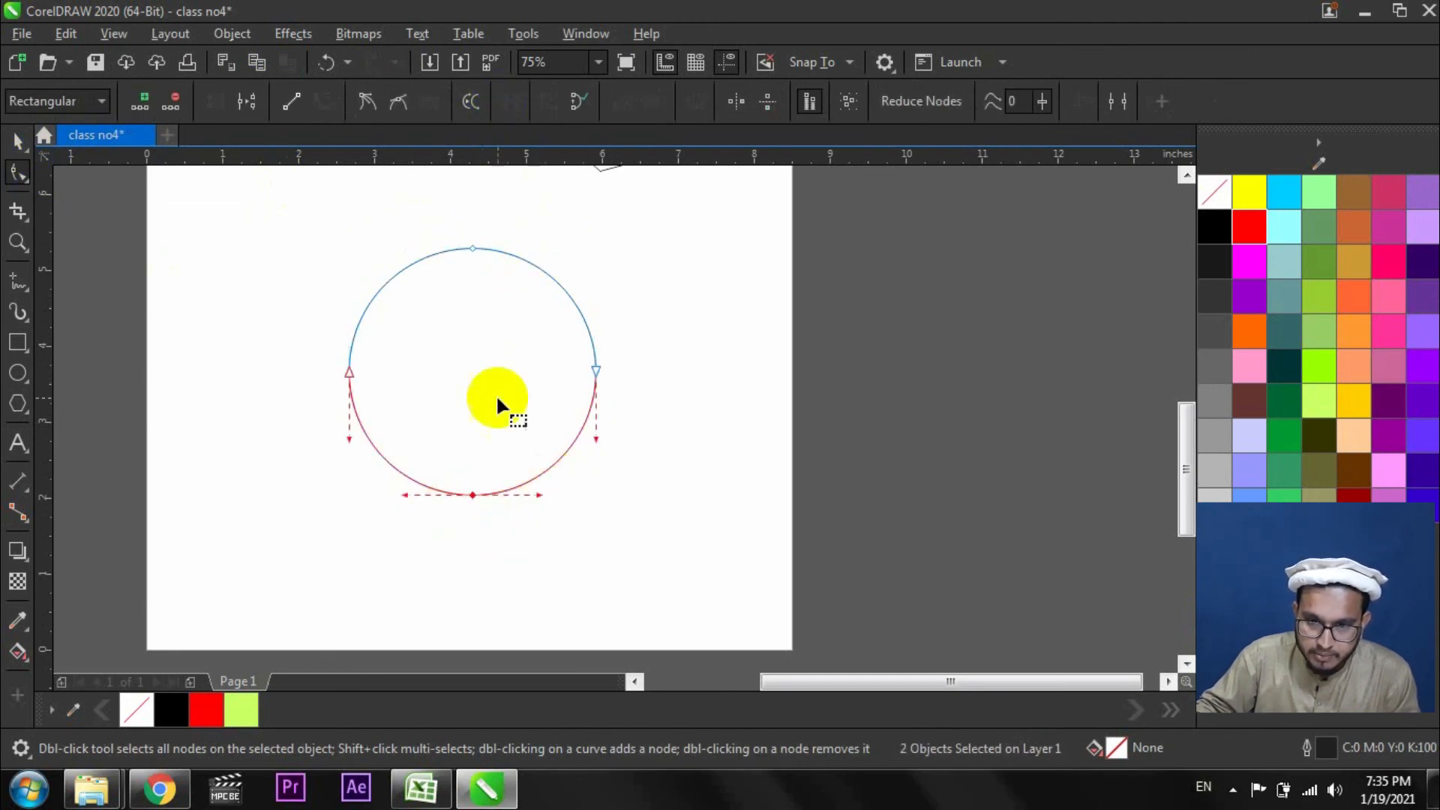
Select only the circle's upper half and move it straight up to about Y 4.706 inches.
click(18, 139)
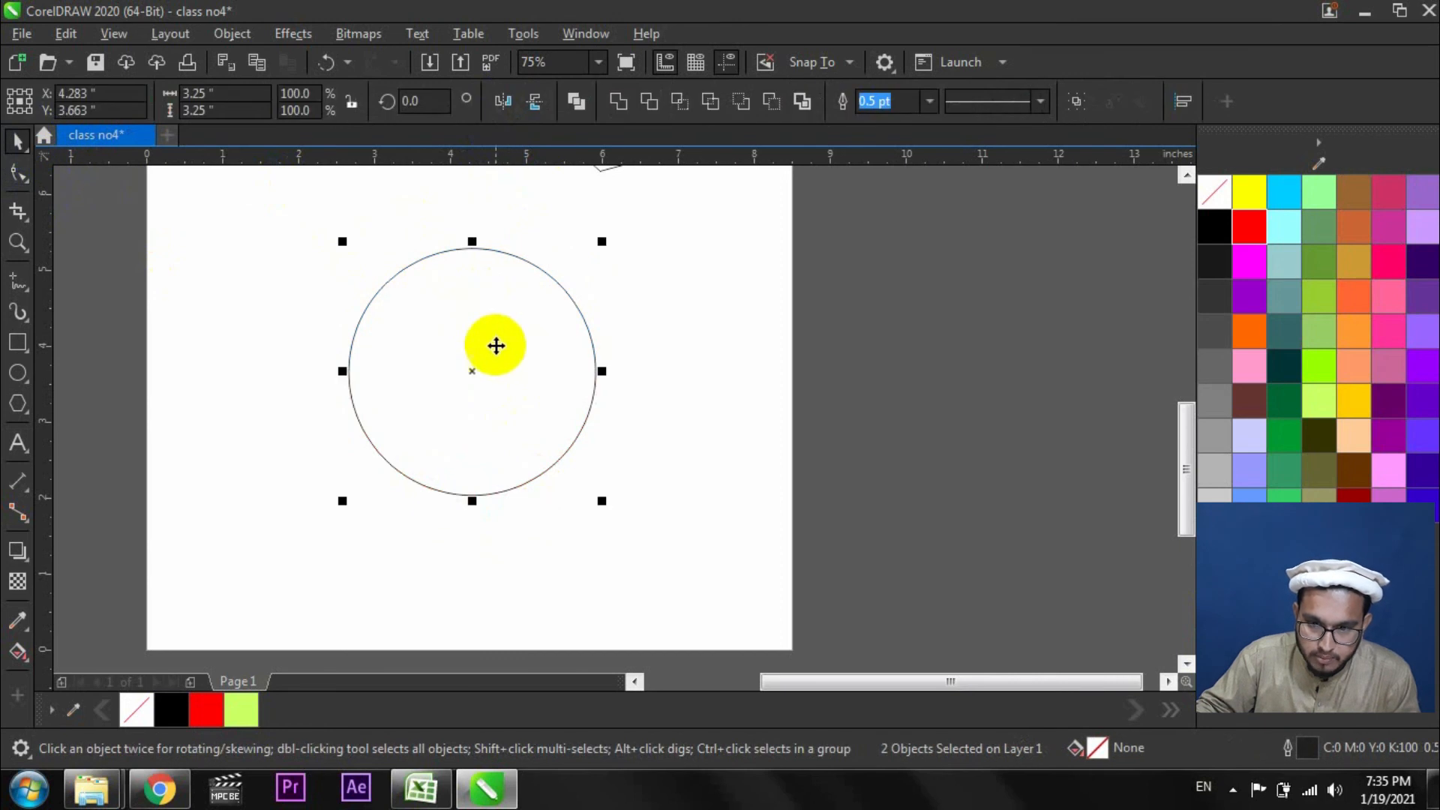
click(668, 353)
click(590, 330)
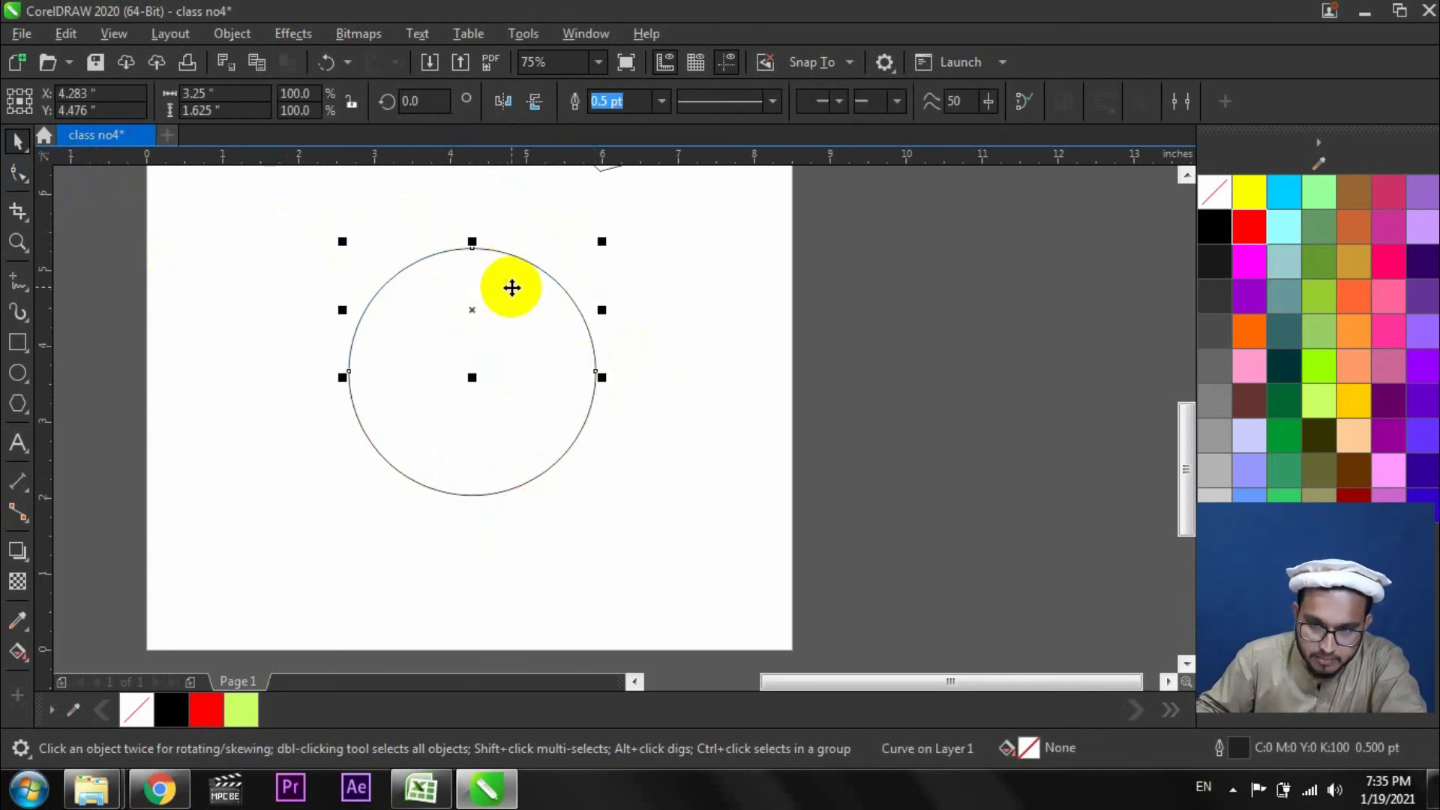
click(746, 271)
click(428, 262)
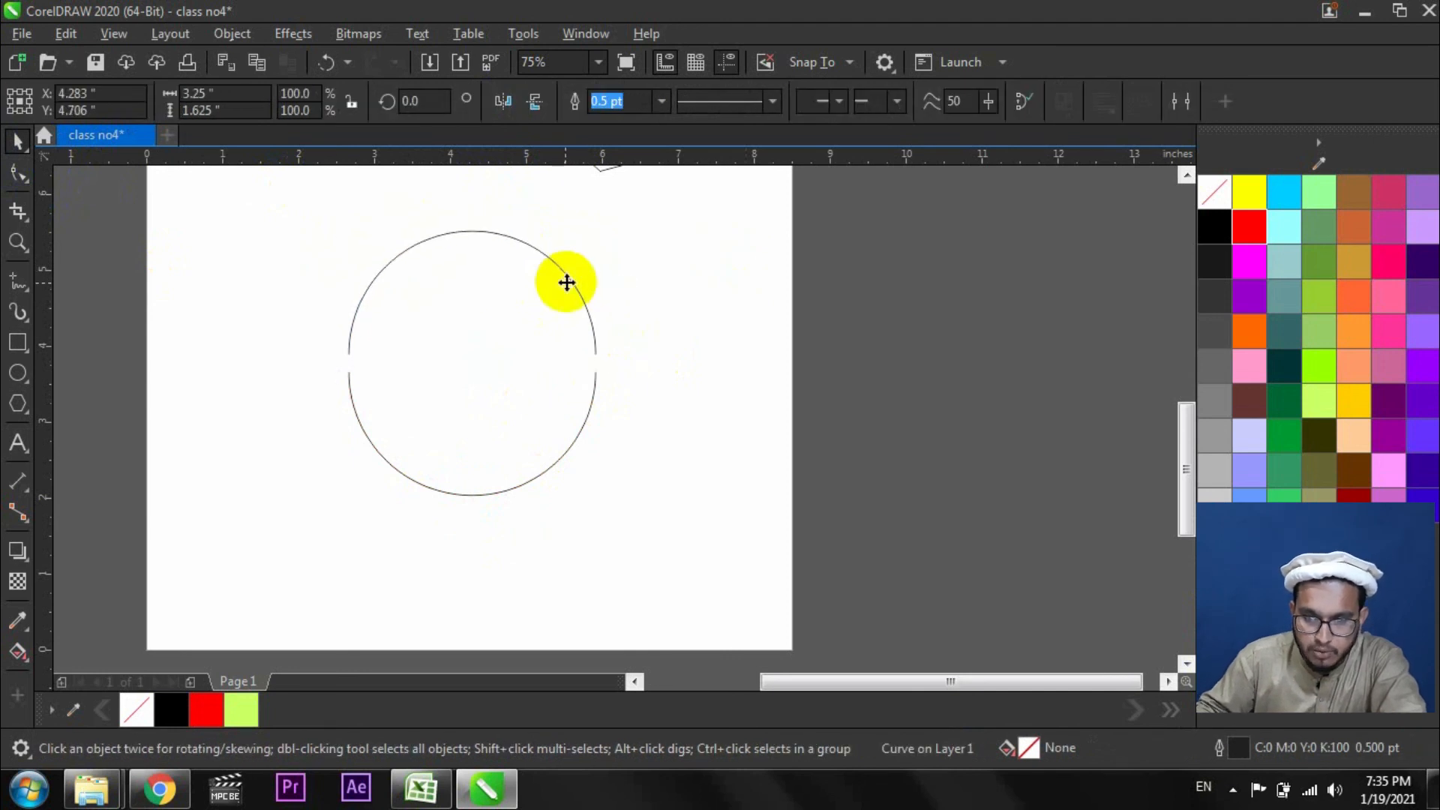
Move the circle's lower half straight down to about Y 2.761 inches, and deselect it.
click(579, 449)
click(570, 444)
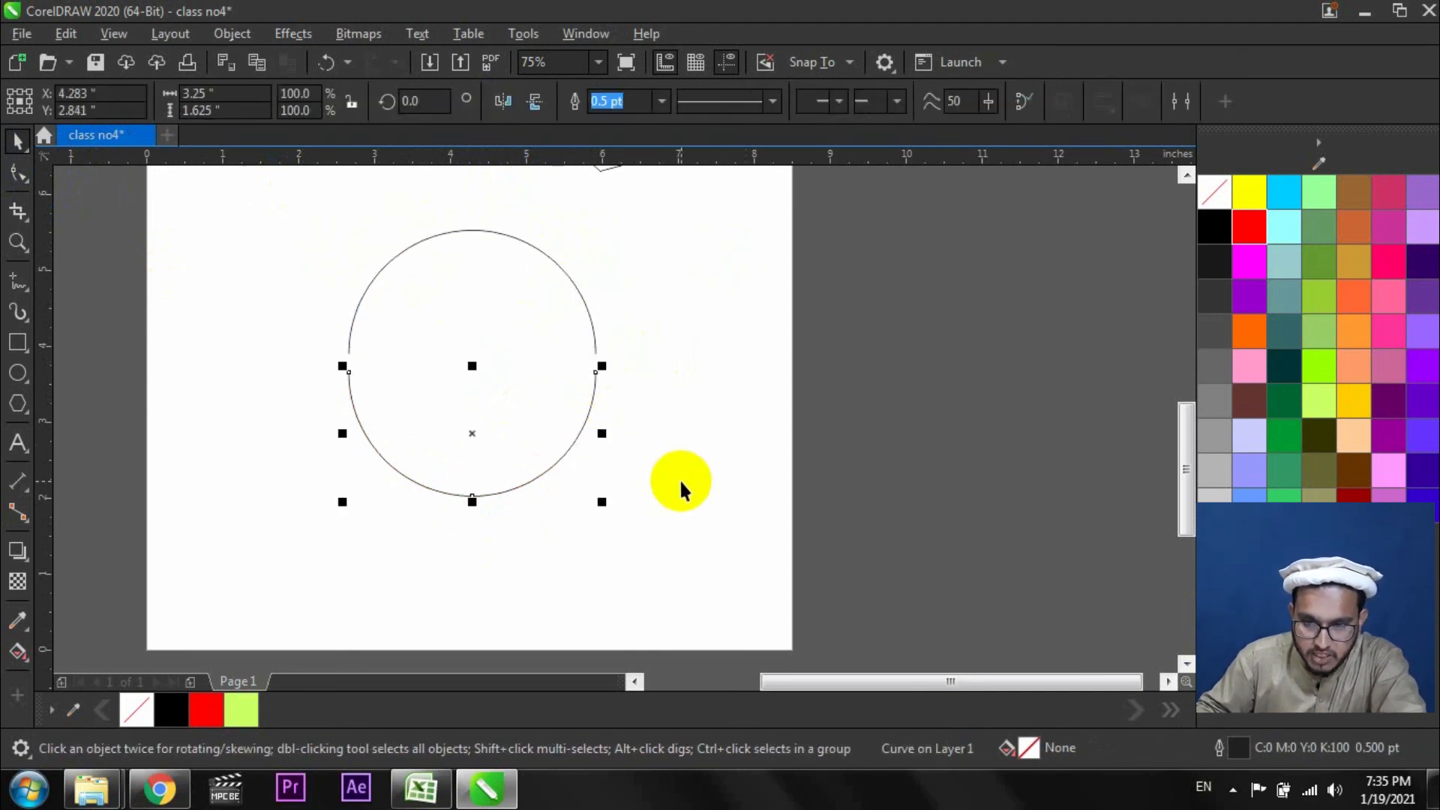
key(Down)
click(690, 438)
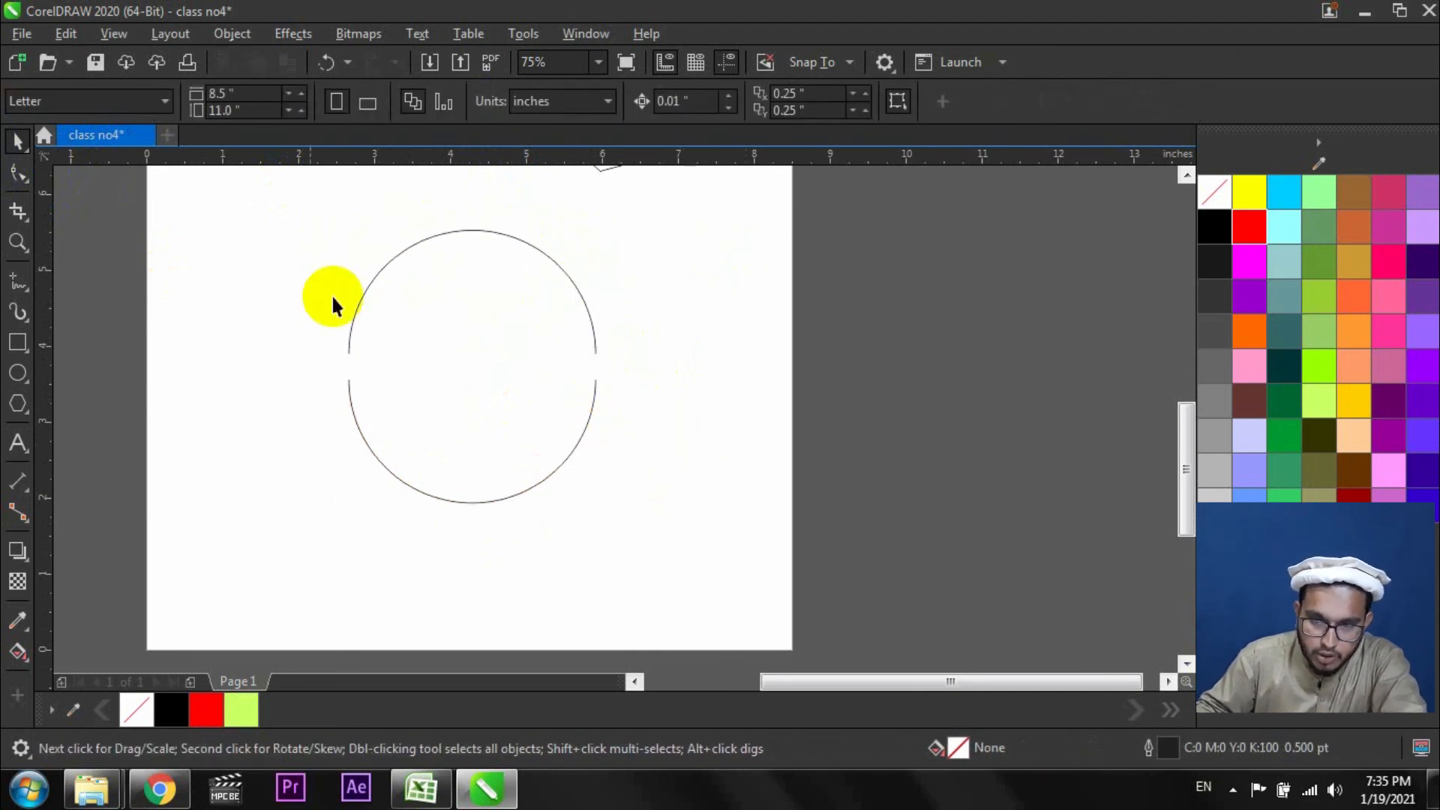
Select both half curves for node editing with the Shape tool, and select the two facing end nodes on their right side.
click(18, 173)
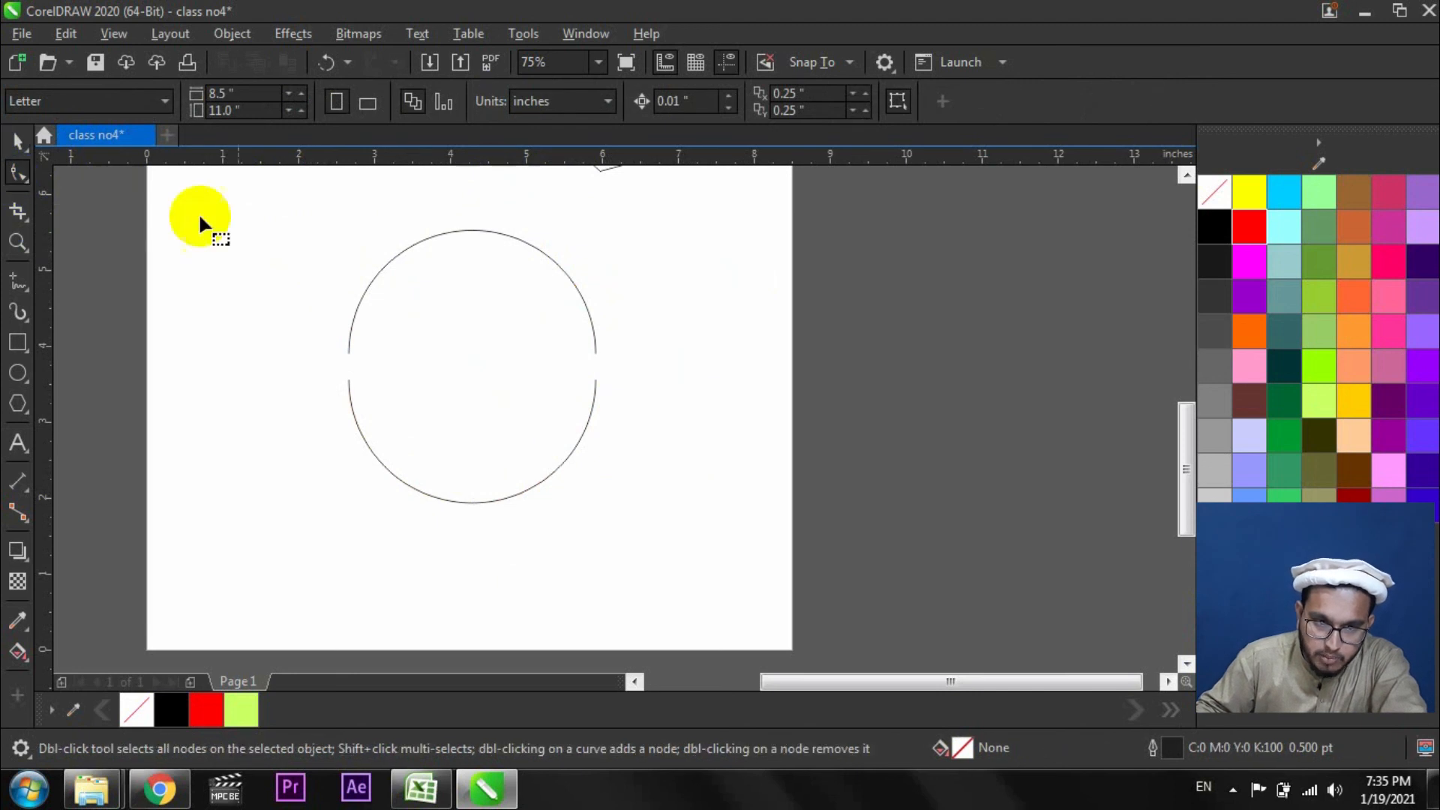
click(572, 285)
shift+click(579, 429)
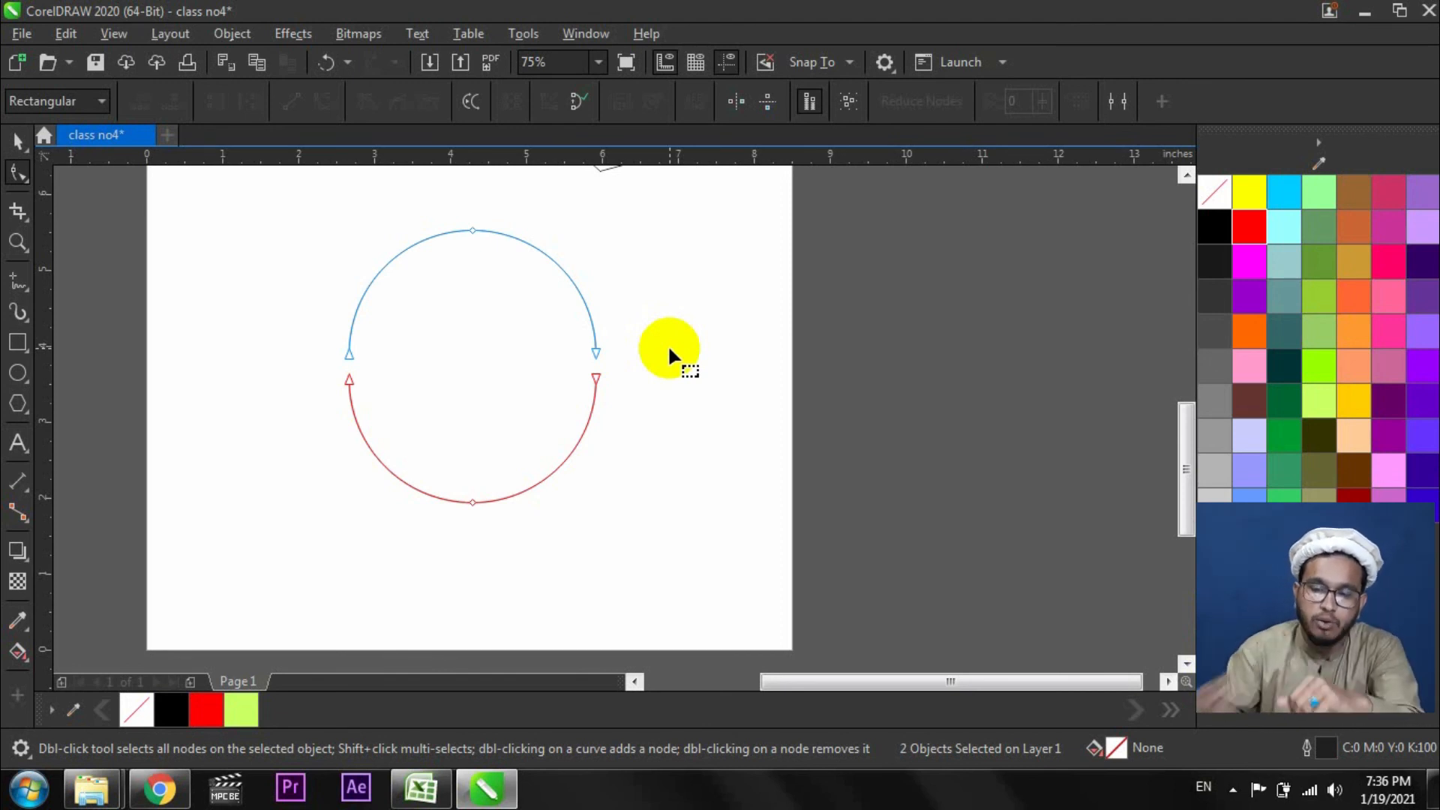
drag(642, 309, 568, 399)
Turn on both vertical and horizontal node reflection for the selected end nodes.
click(767, 111)
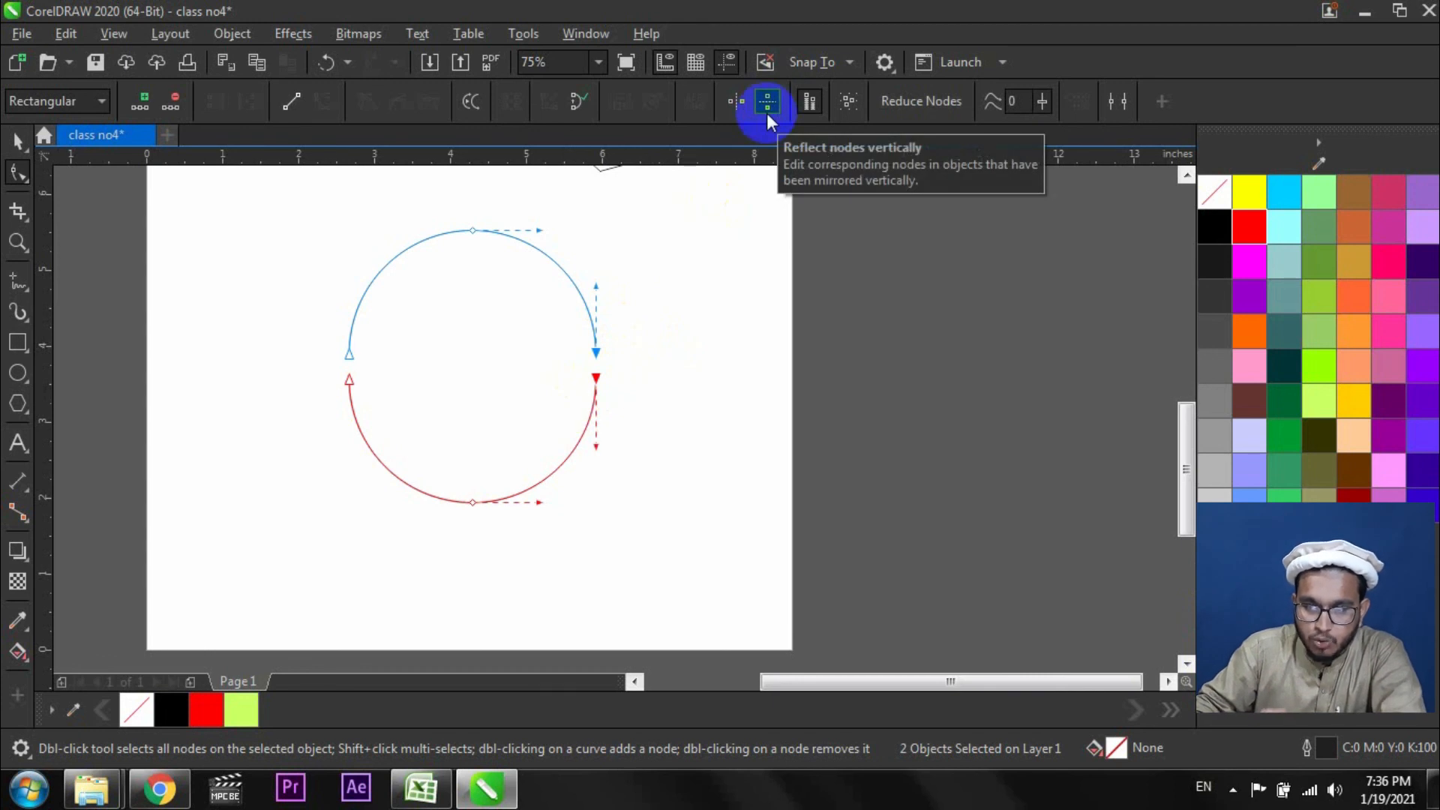
click(767, 102)
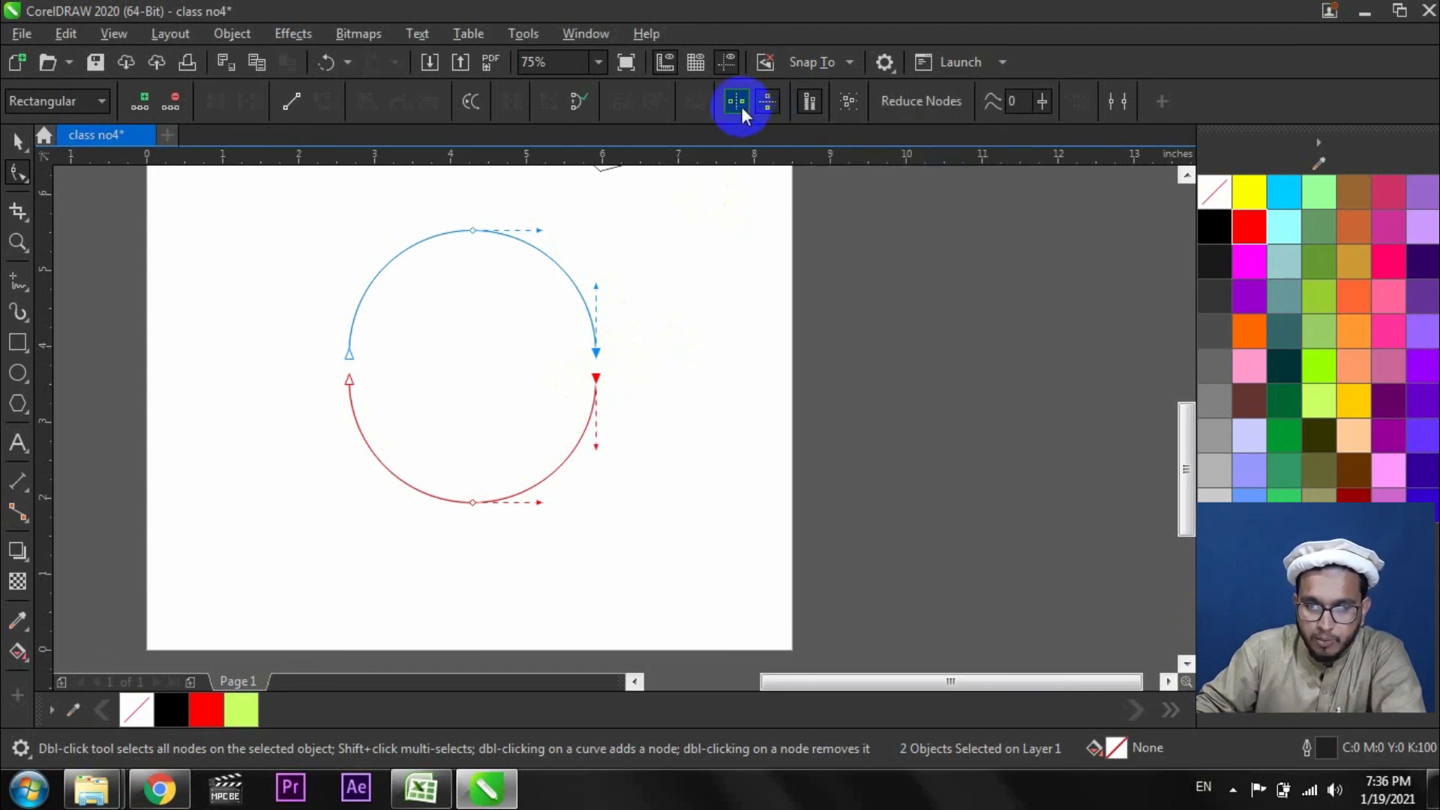
click(741, 106)
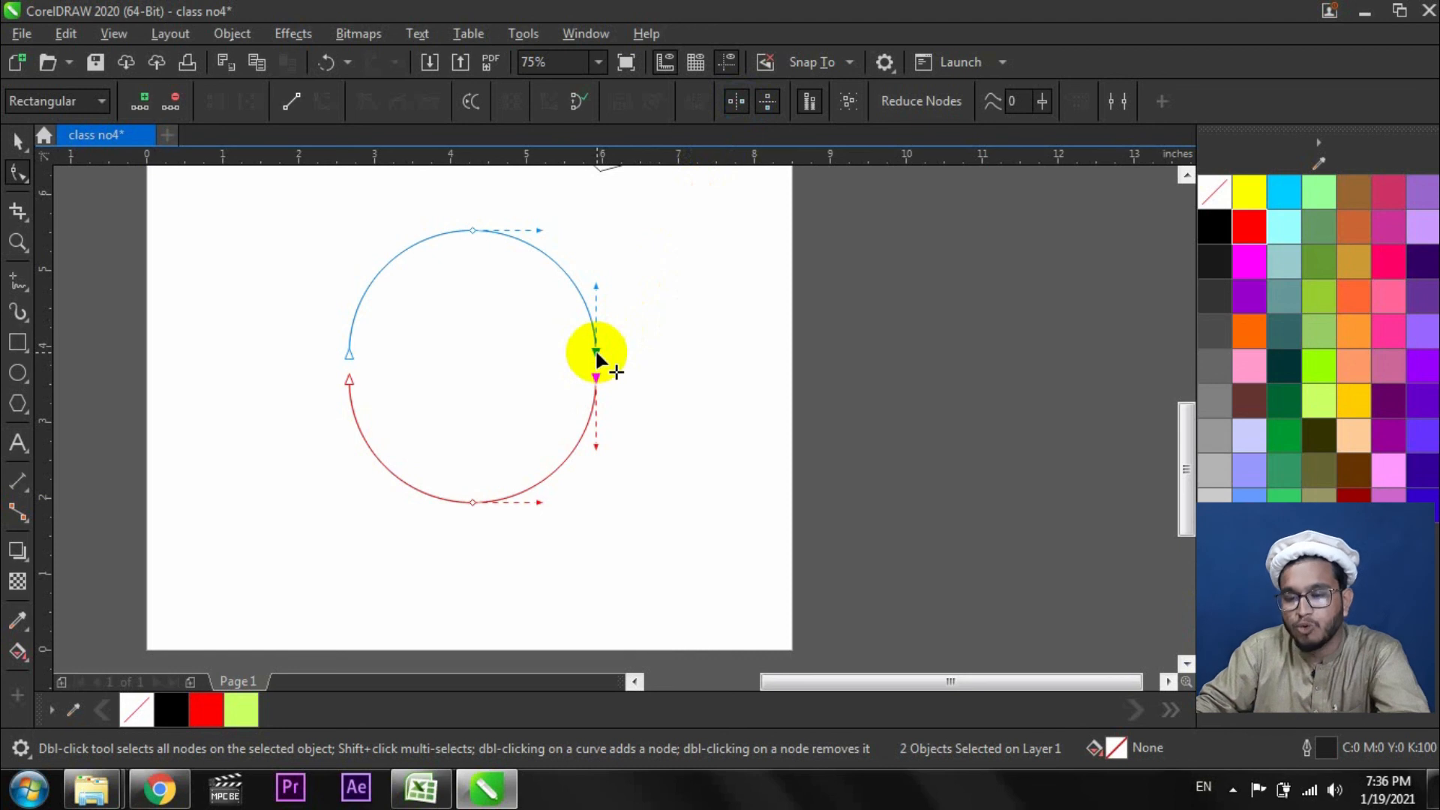
Pull the upper half's right end node down past the lower half with reflection on, and undo the mirrored node edit.
drag(596, 353, 625, 527)
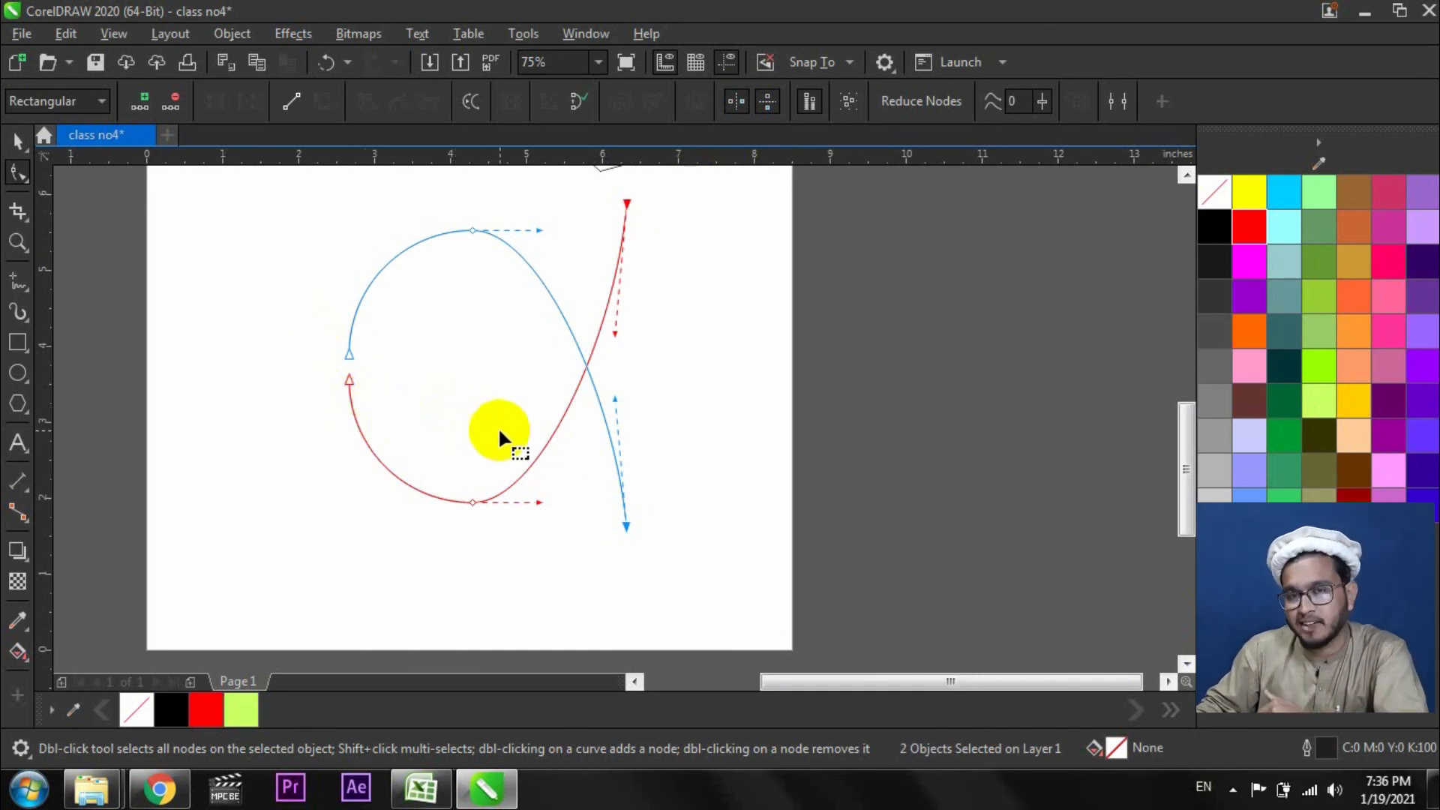
click(18, 140)
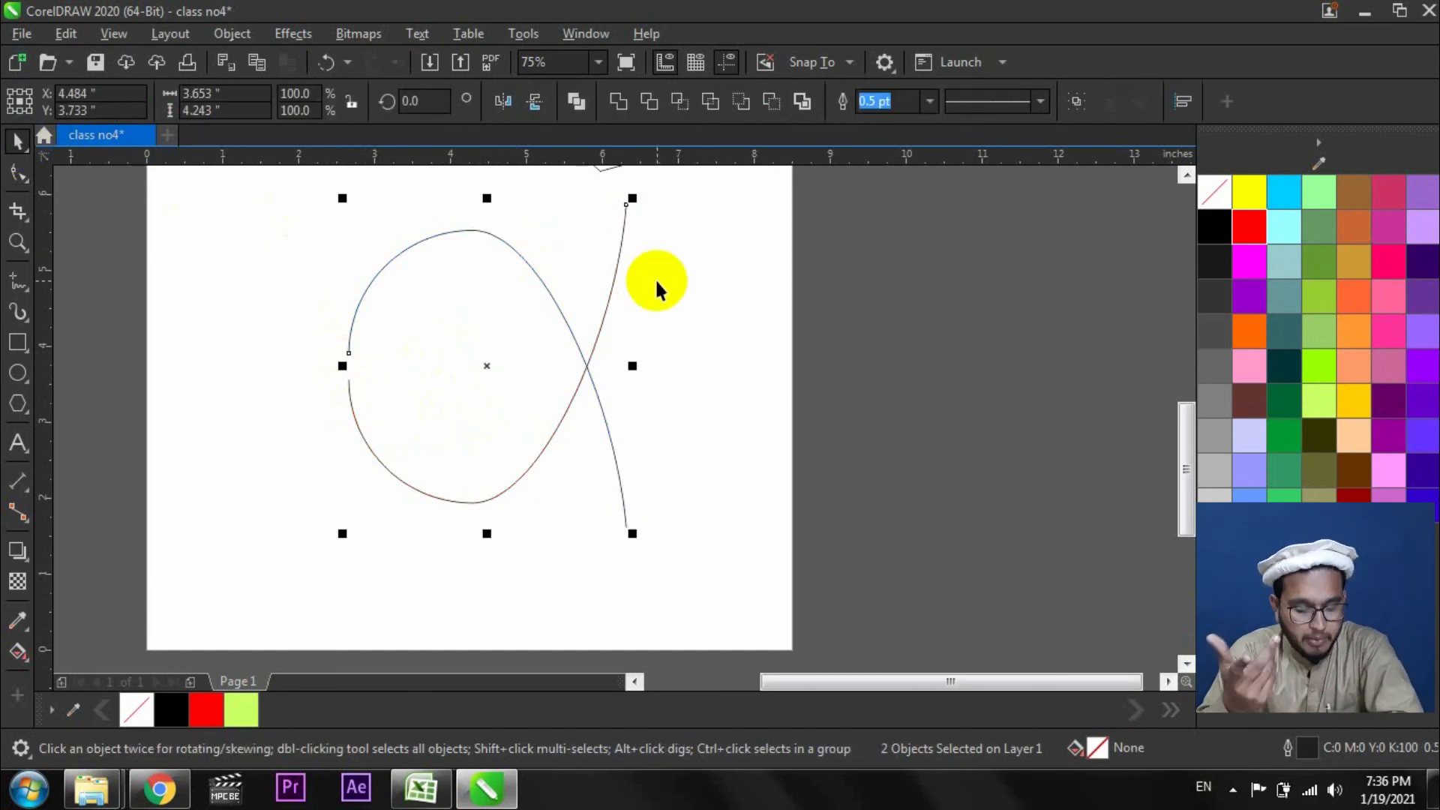
key(ctrl+z)
key(ctrl+z)
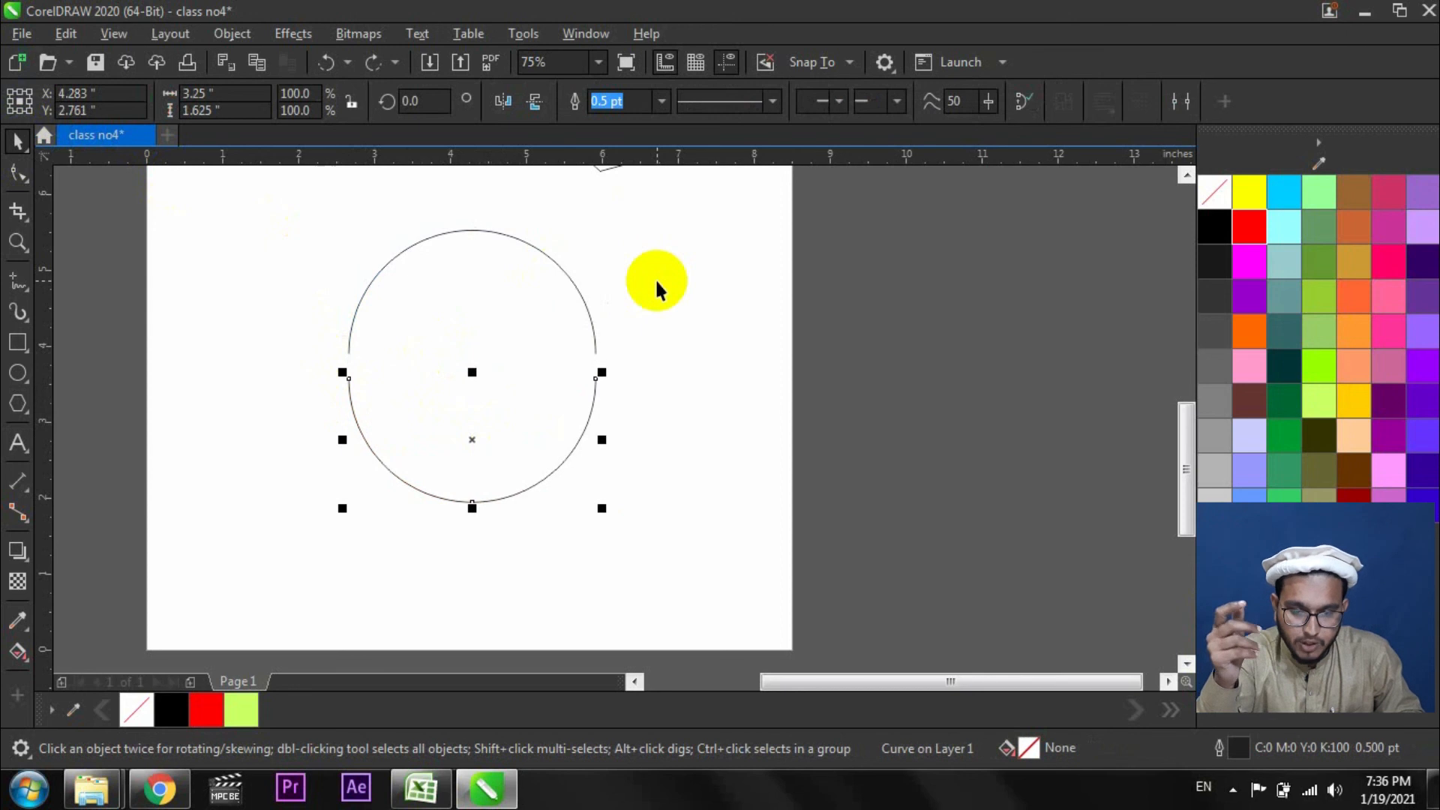
Undo the last two small moves of the circle's lower half, and deselect it.
key(ctrl+z)
key(ctrl+z)
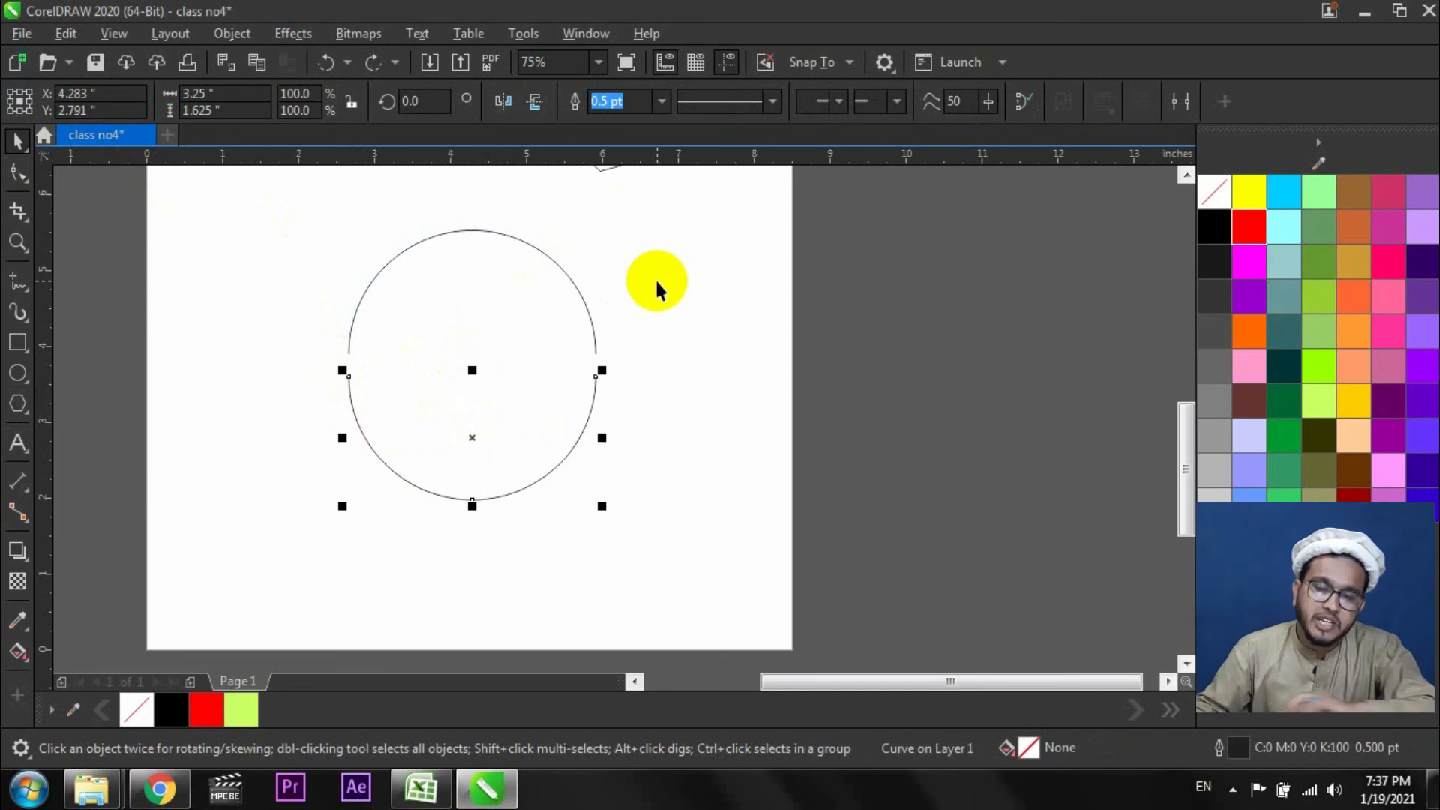
click(616, 278)
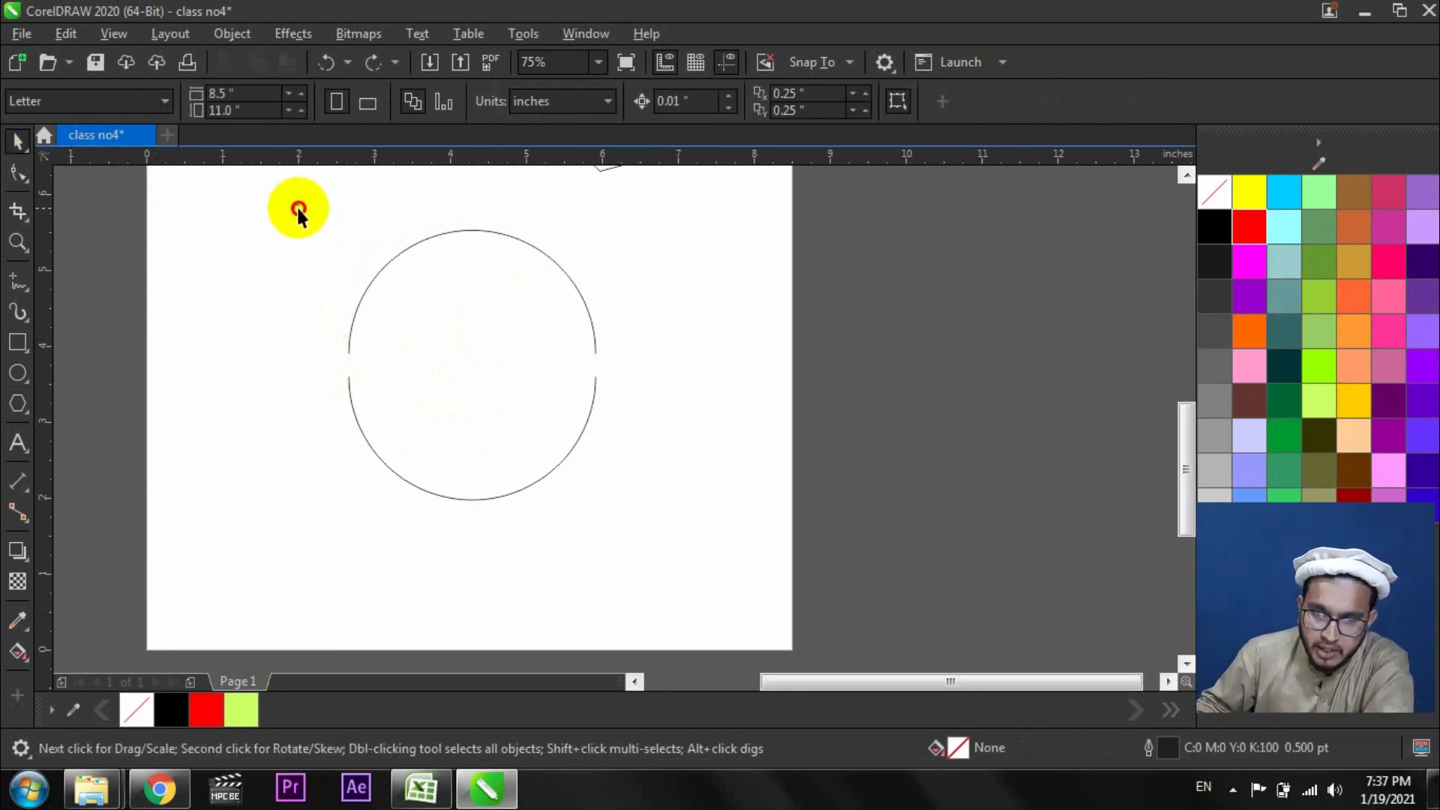
Select both half curves together and combine them into one curve object.
drag(294, 204, 701, 576)
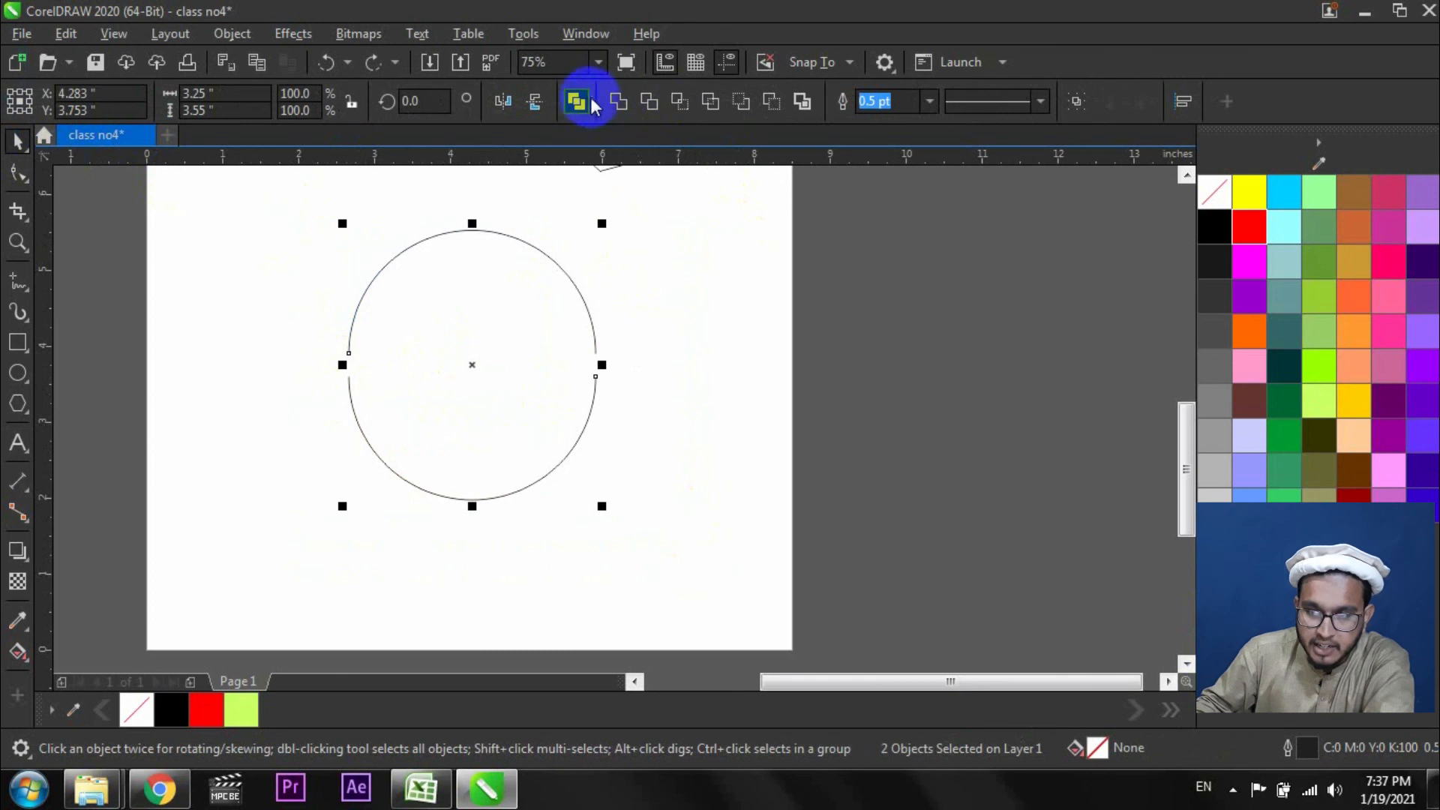
click(868, 100)
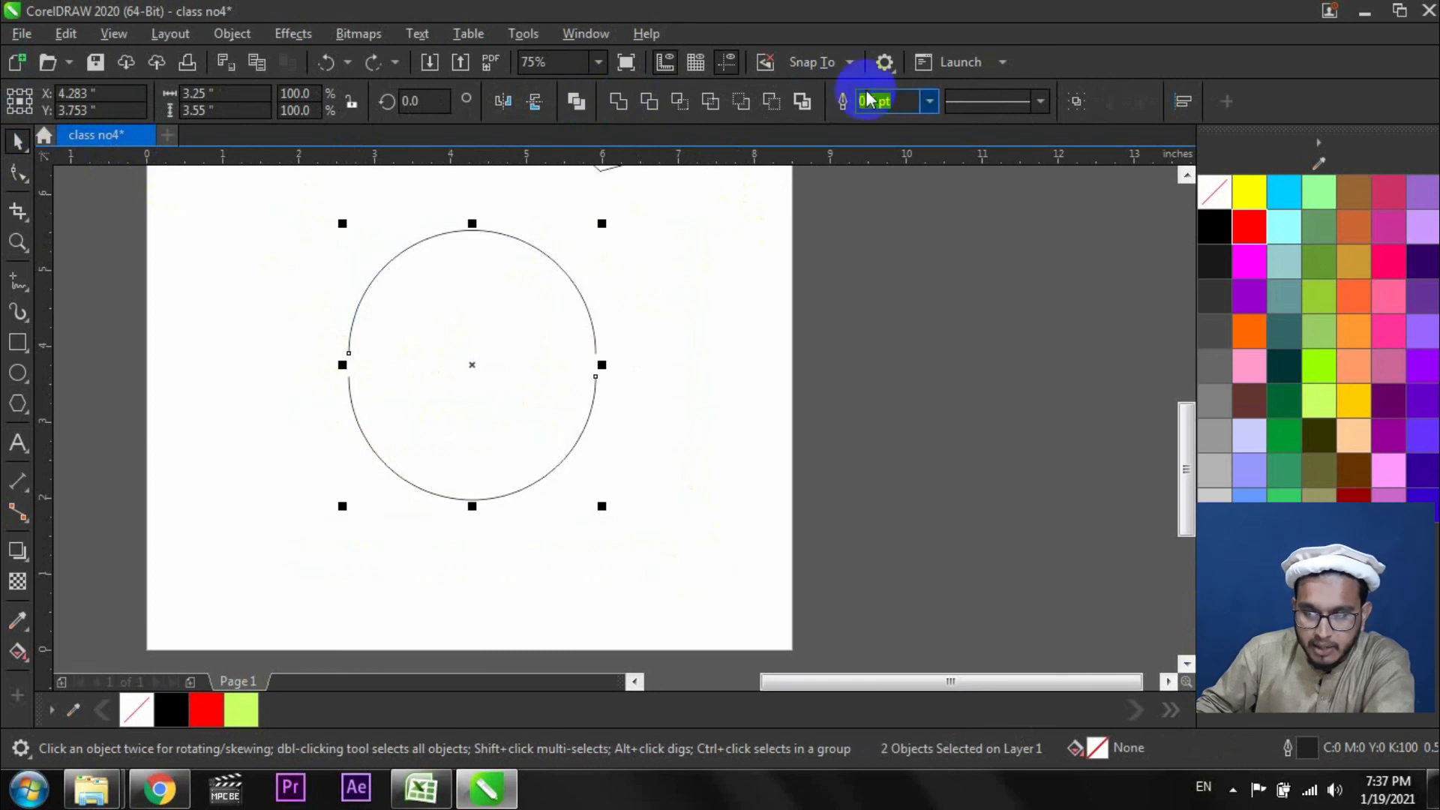
click(576, 102)
Select the combined curve's two facing end nodes on its left side with the Shape tool, and try Close Curve before undoing it.
click(15, 174)
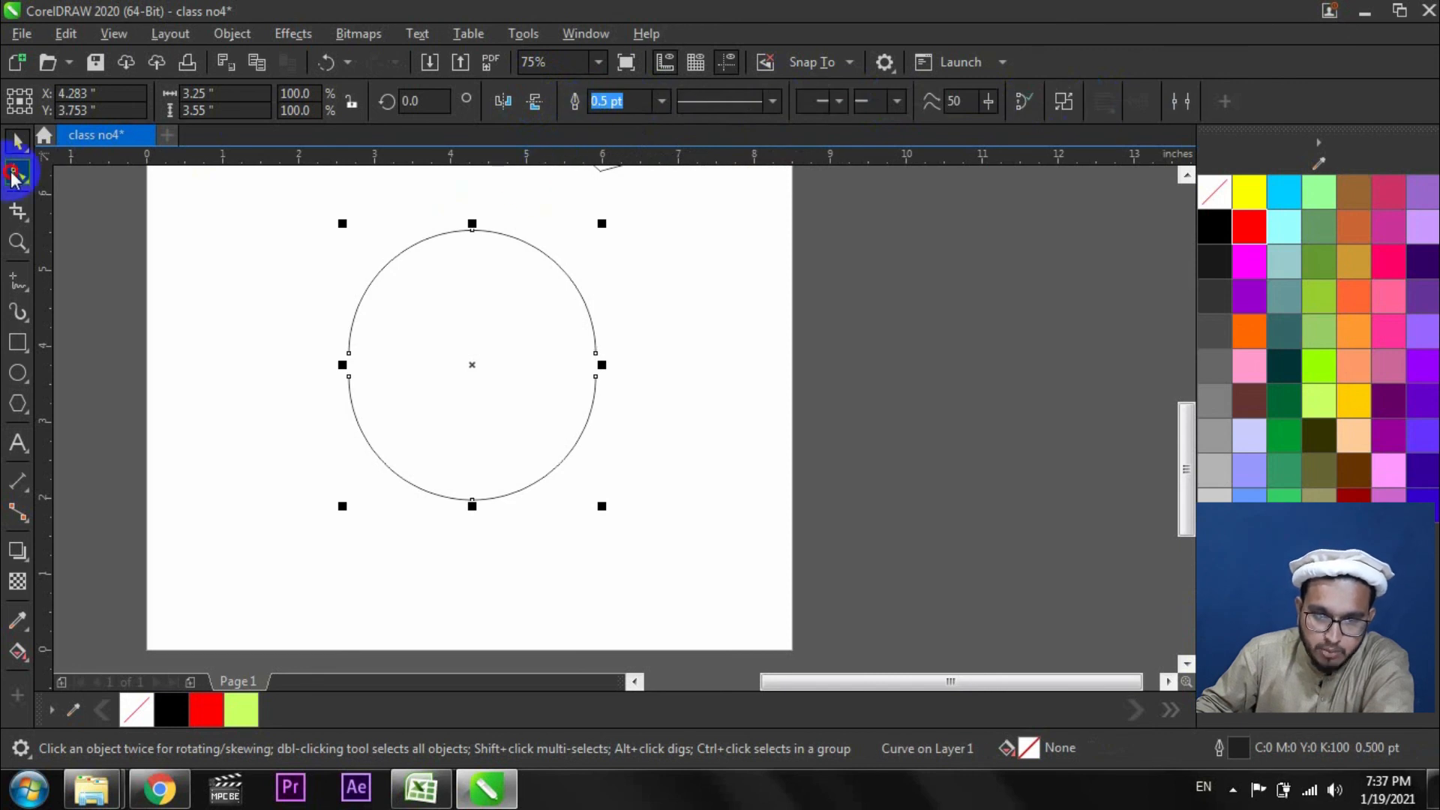
drag(333, 327, 403, 433)
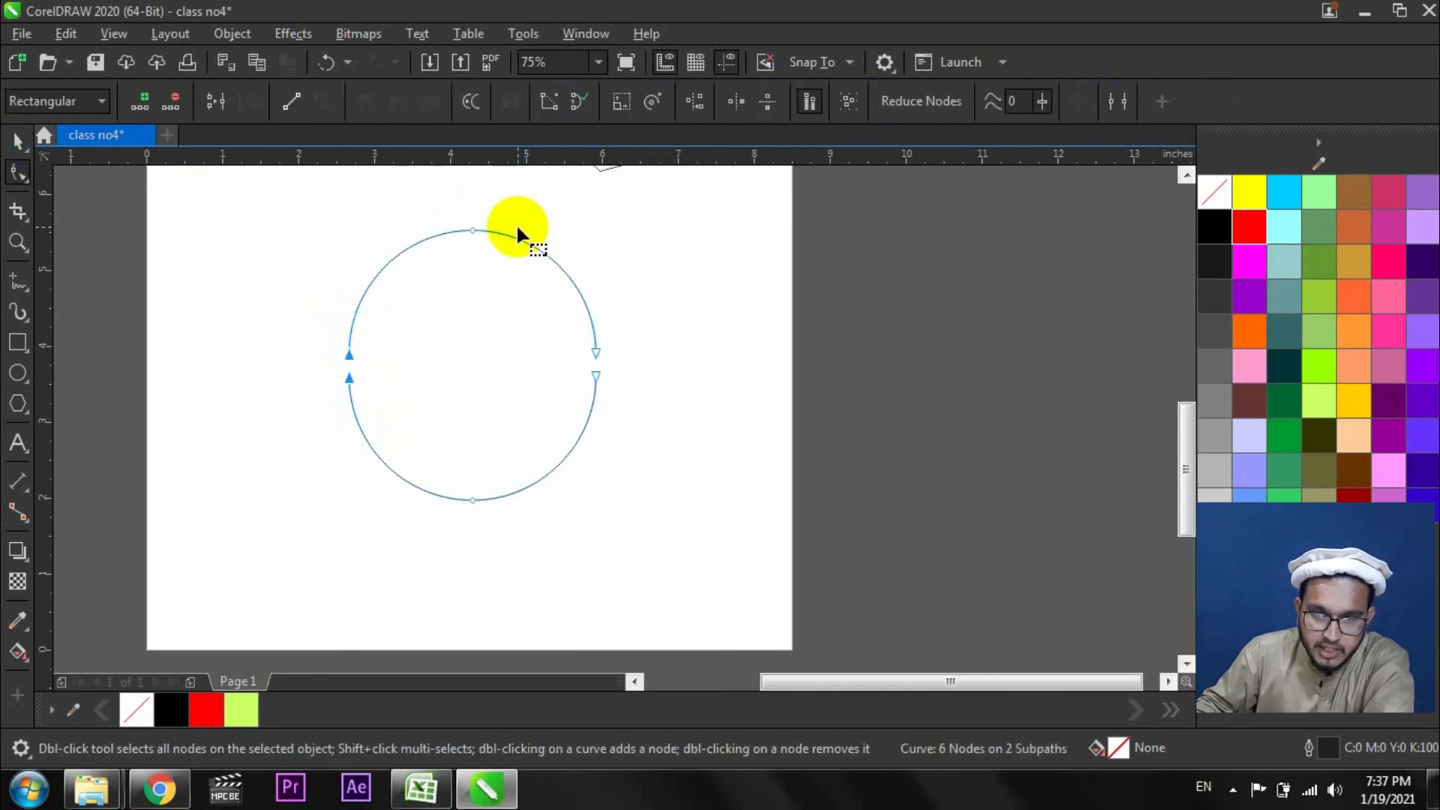
click(577, 101)
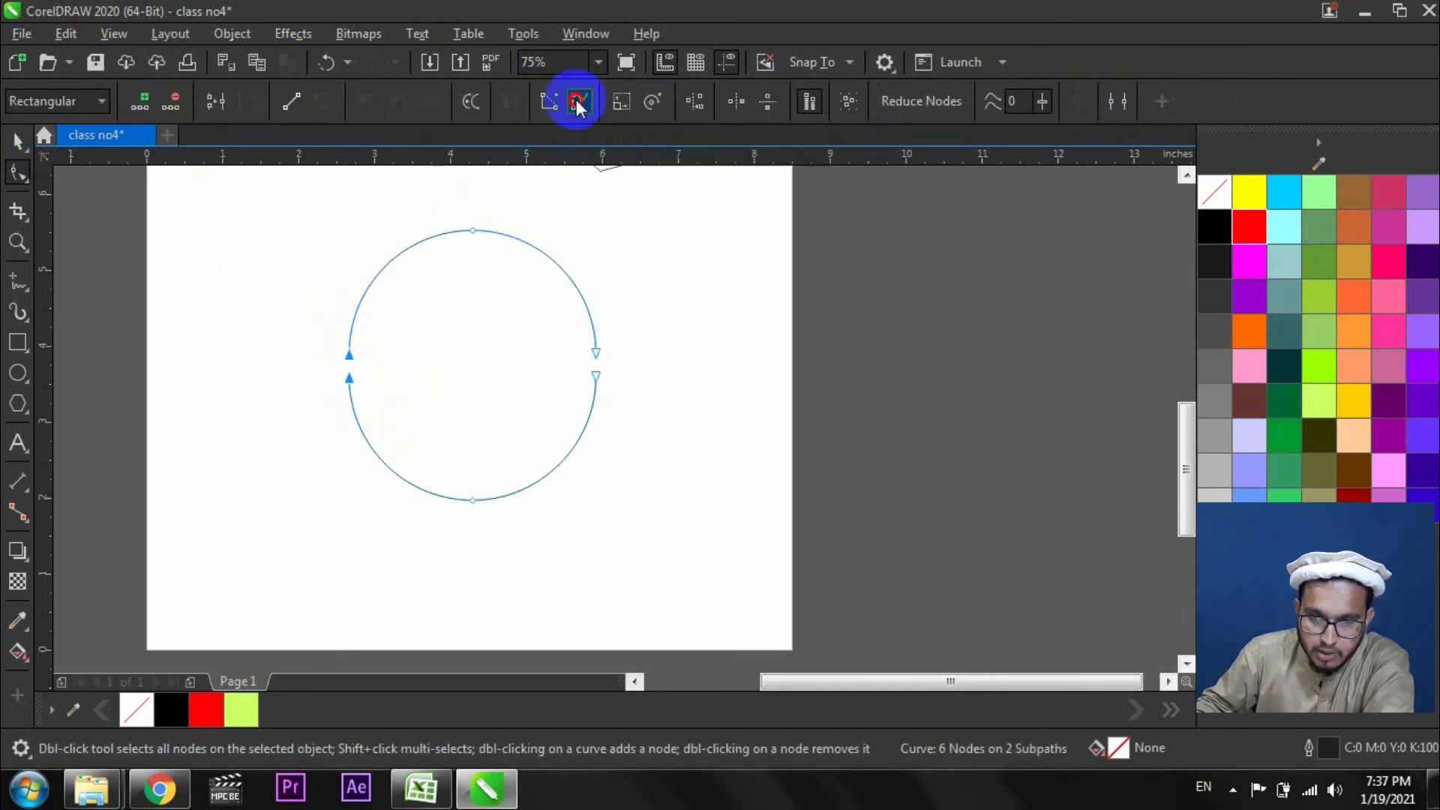
key(ctrl+z)
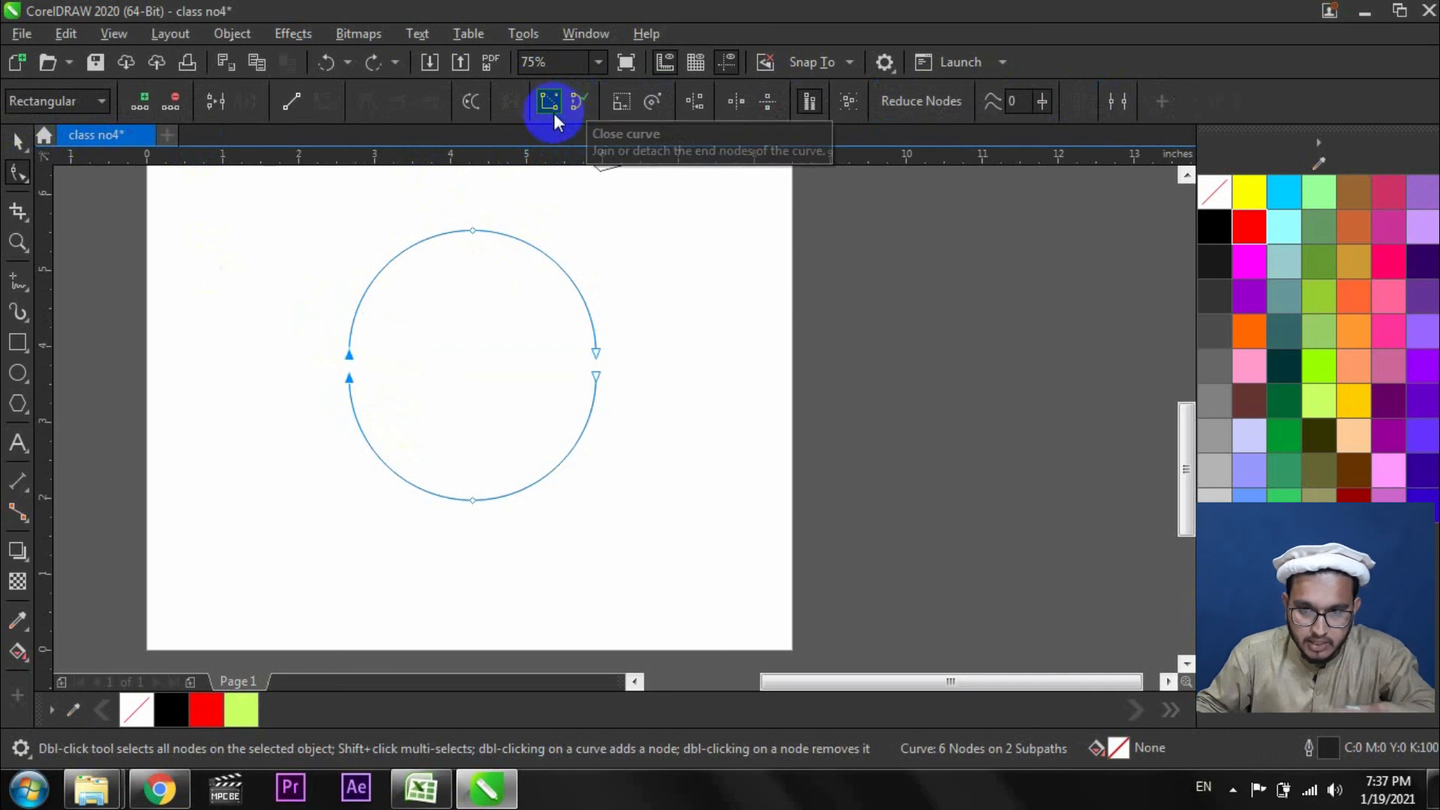
Bridge the gaps between the facing end nodes on the left and right sides using Extend Curve to Close.
click(554, 113)
drag(554, 319, 671, 426)
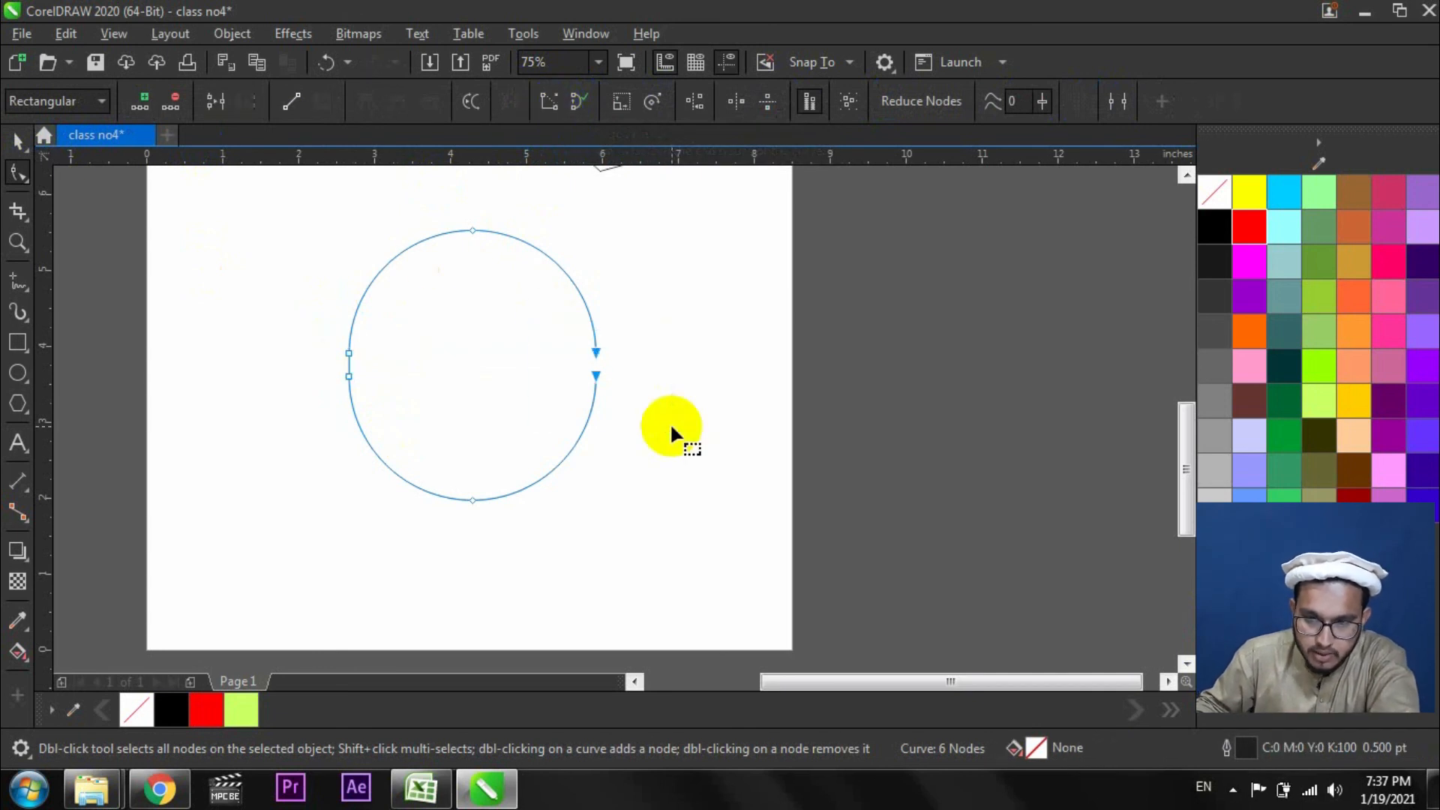
click(560, 103)
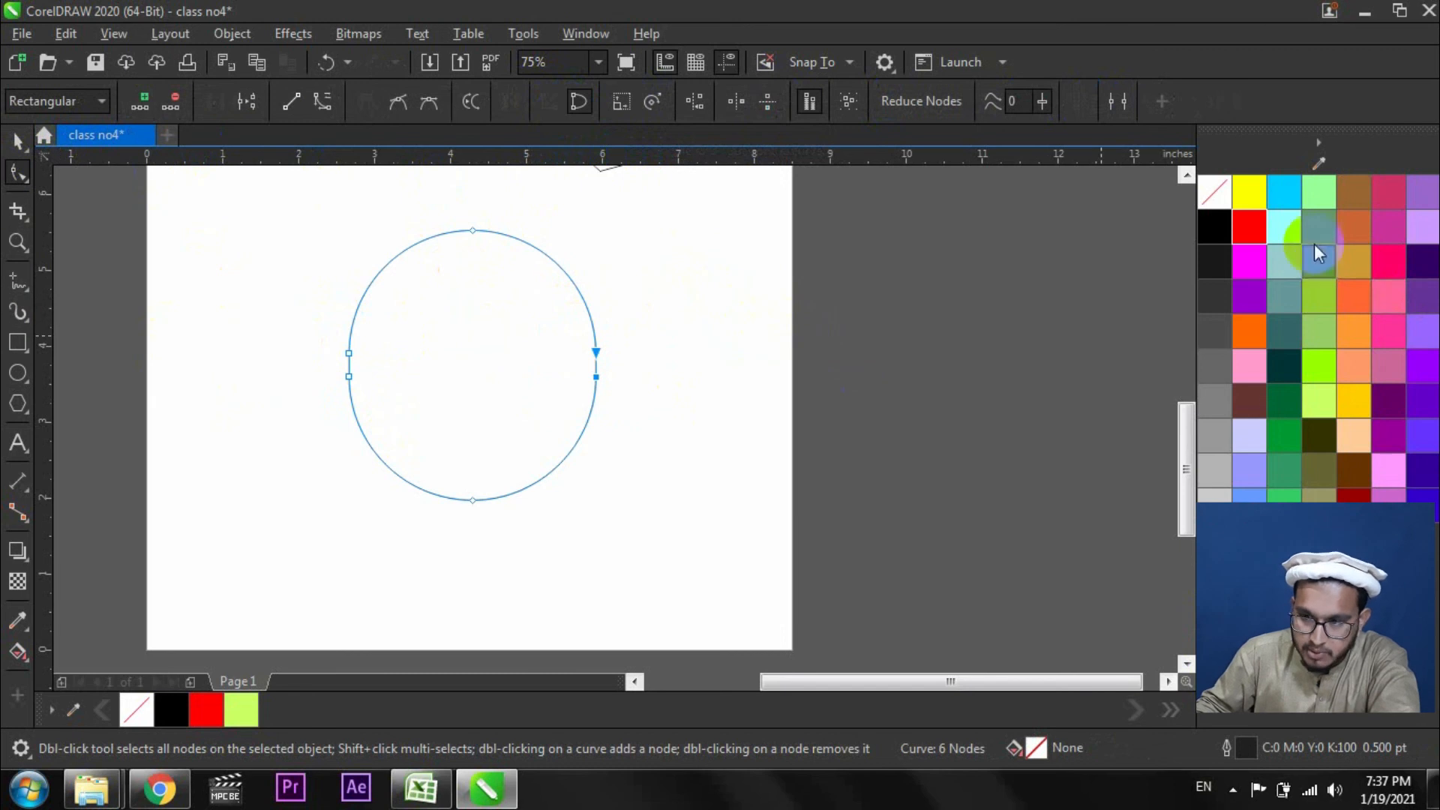
Fill the closed curve with red, and view it deselected with the Pick tool.
click(1260, 232)
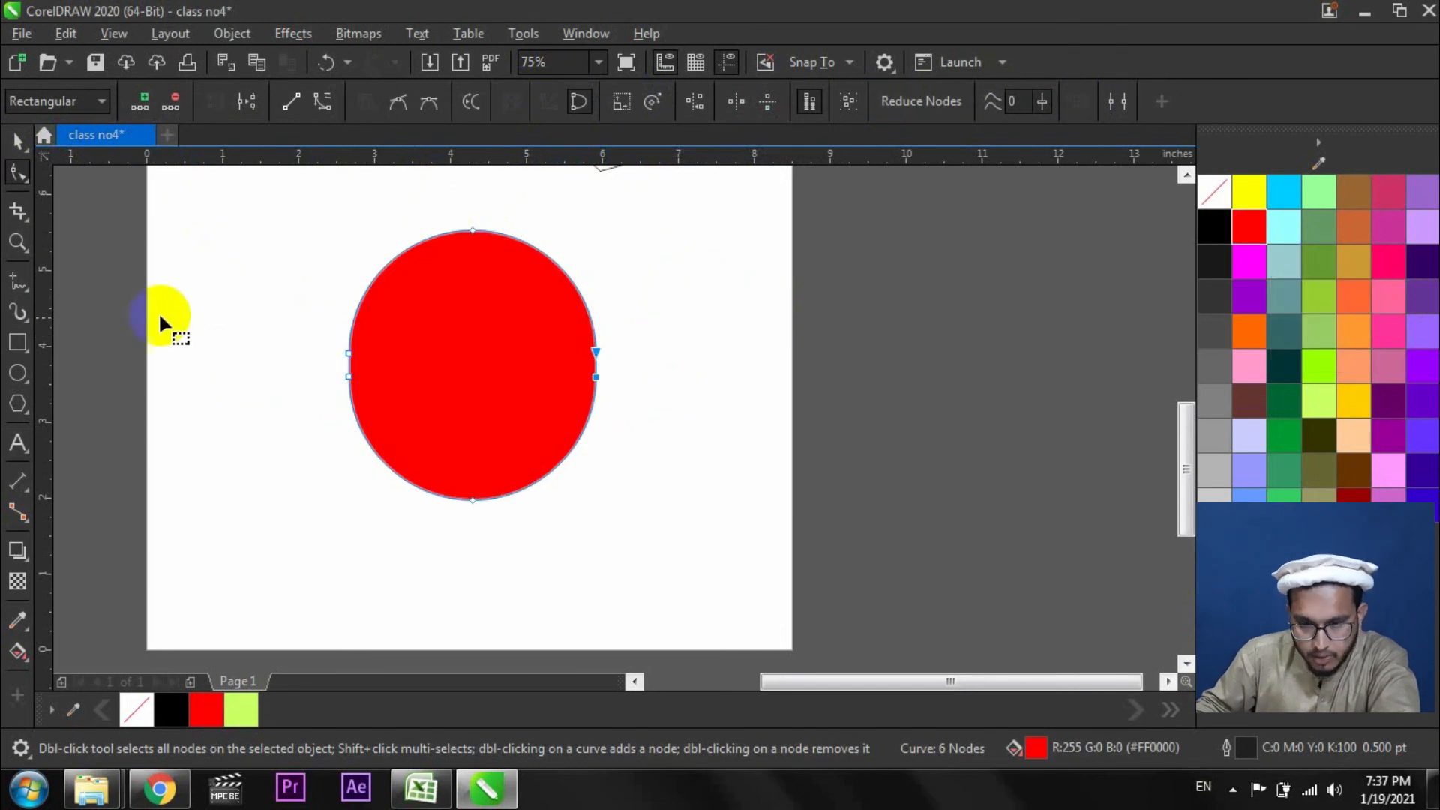
click(18, 140)
click(532, 310)
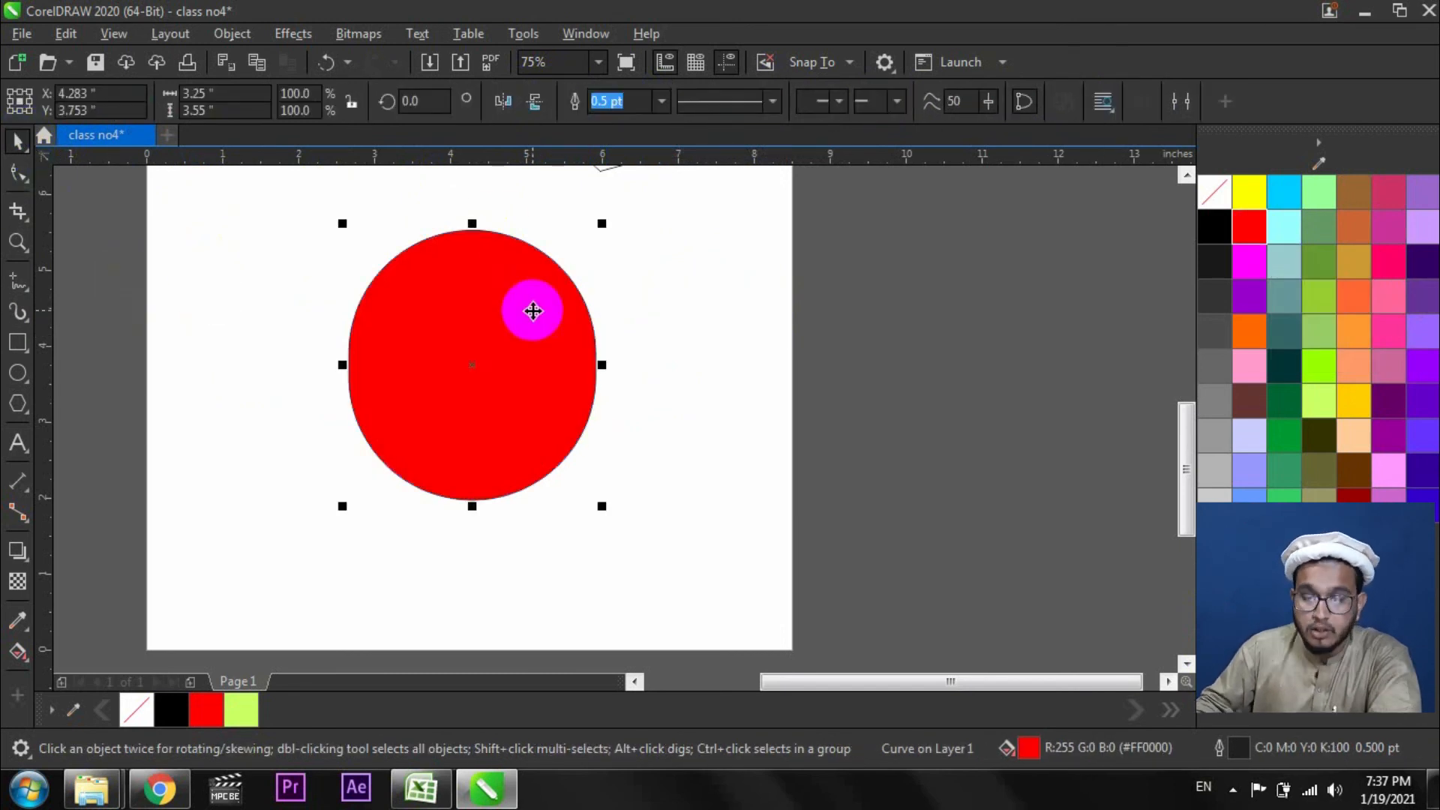
click(615, 326)
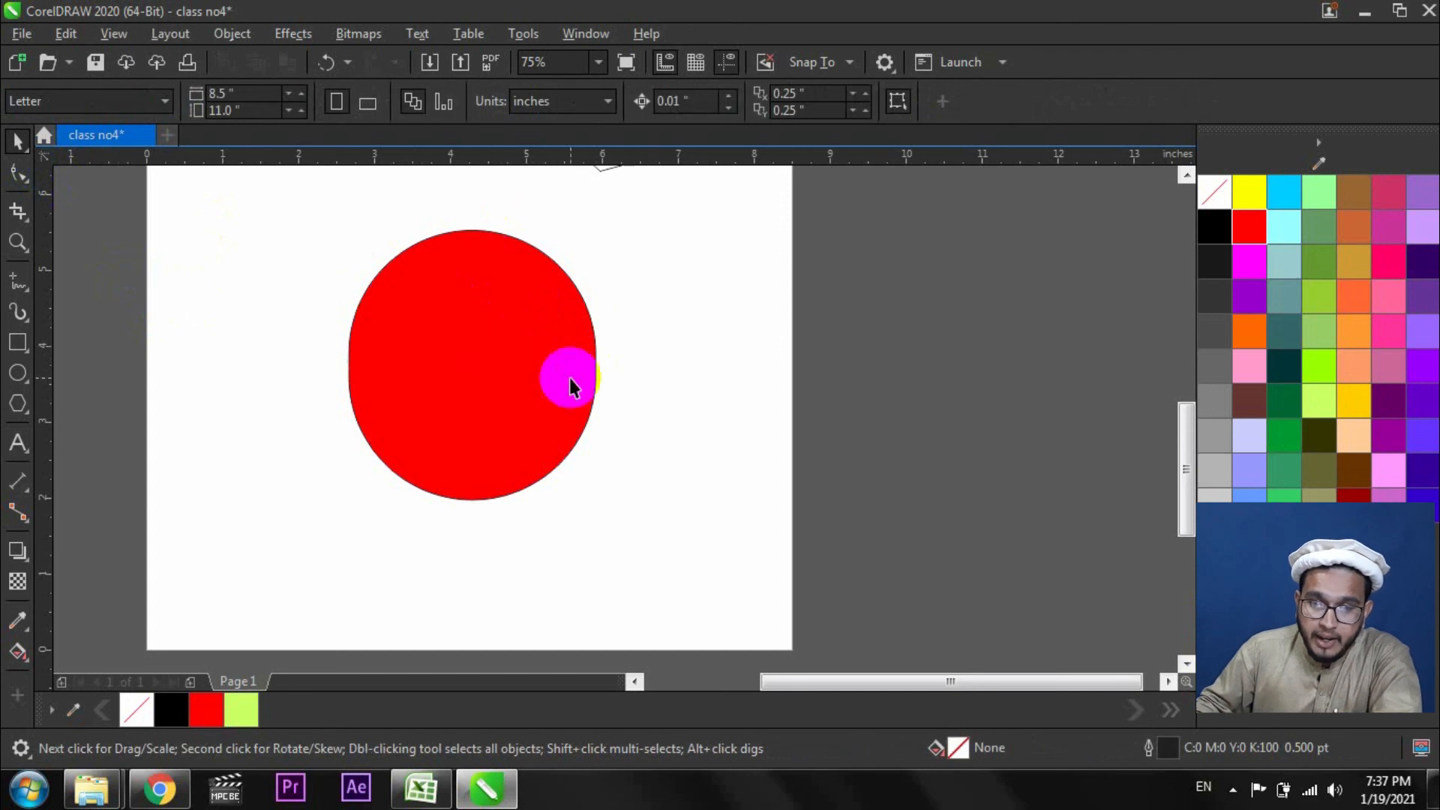
Select the irregular polygon above the red shape for node editing with the Shape tool, and select all of its nodes.
scroll(569, 378, down, 2)
scroll(609, 276, up, 2)
click(605, 276)
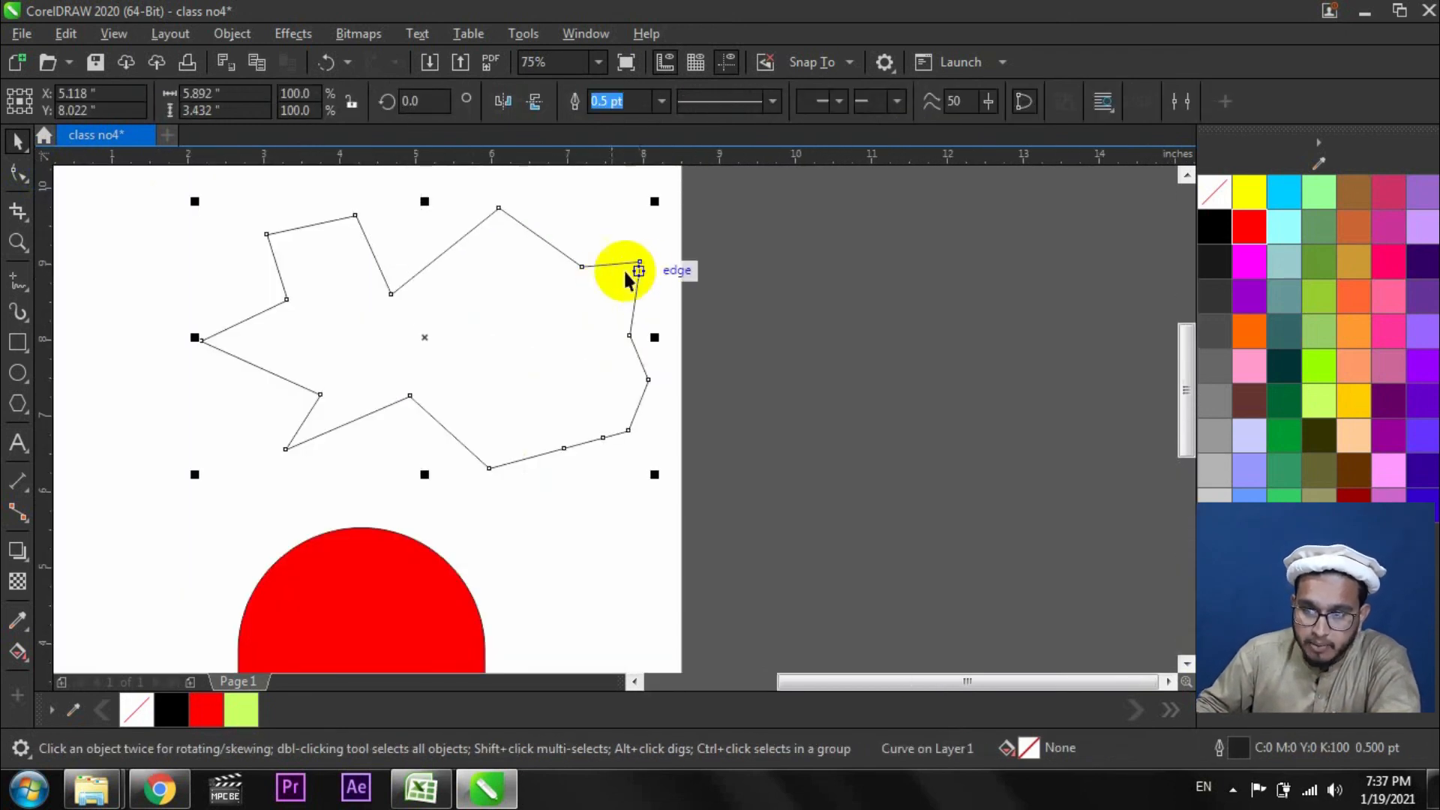
click(18, 173)
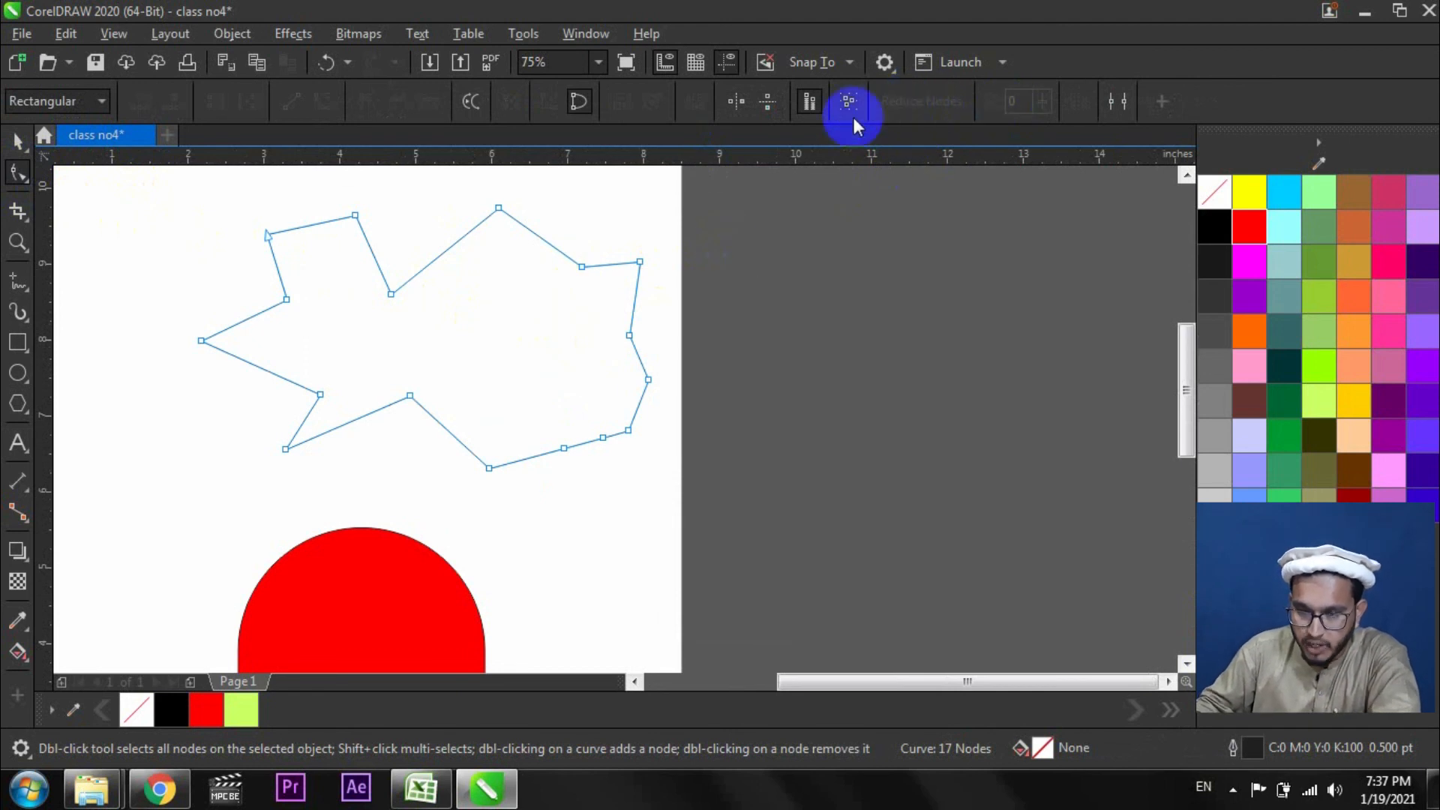
drag(719, 220, 642, 289)
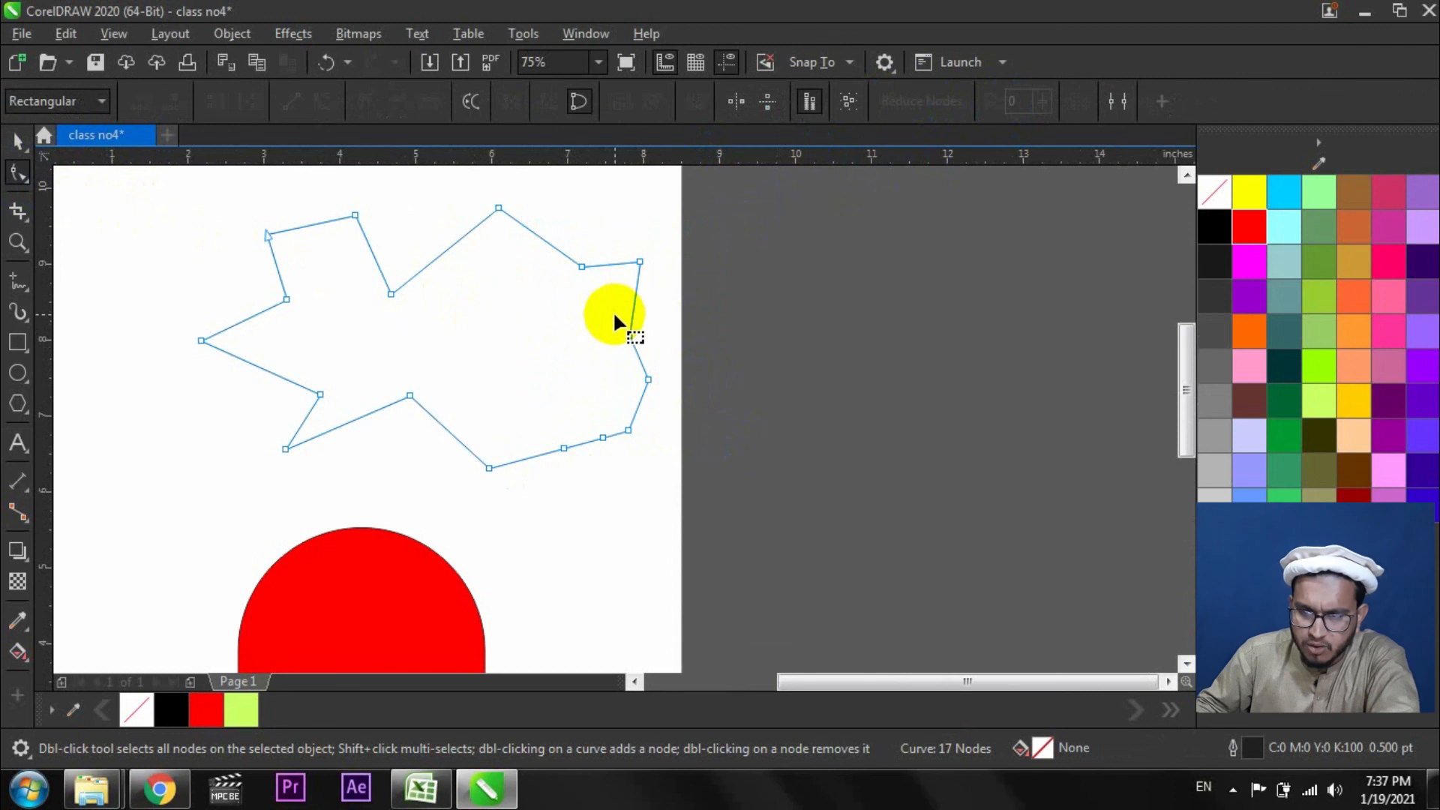
click(846, 108)
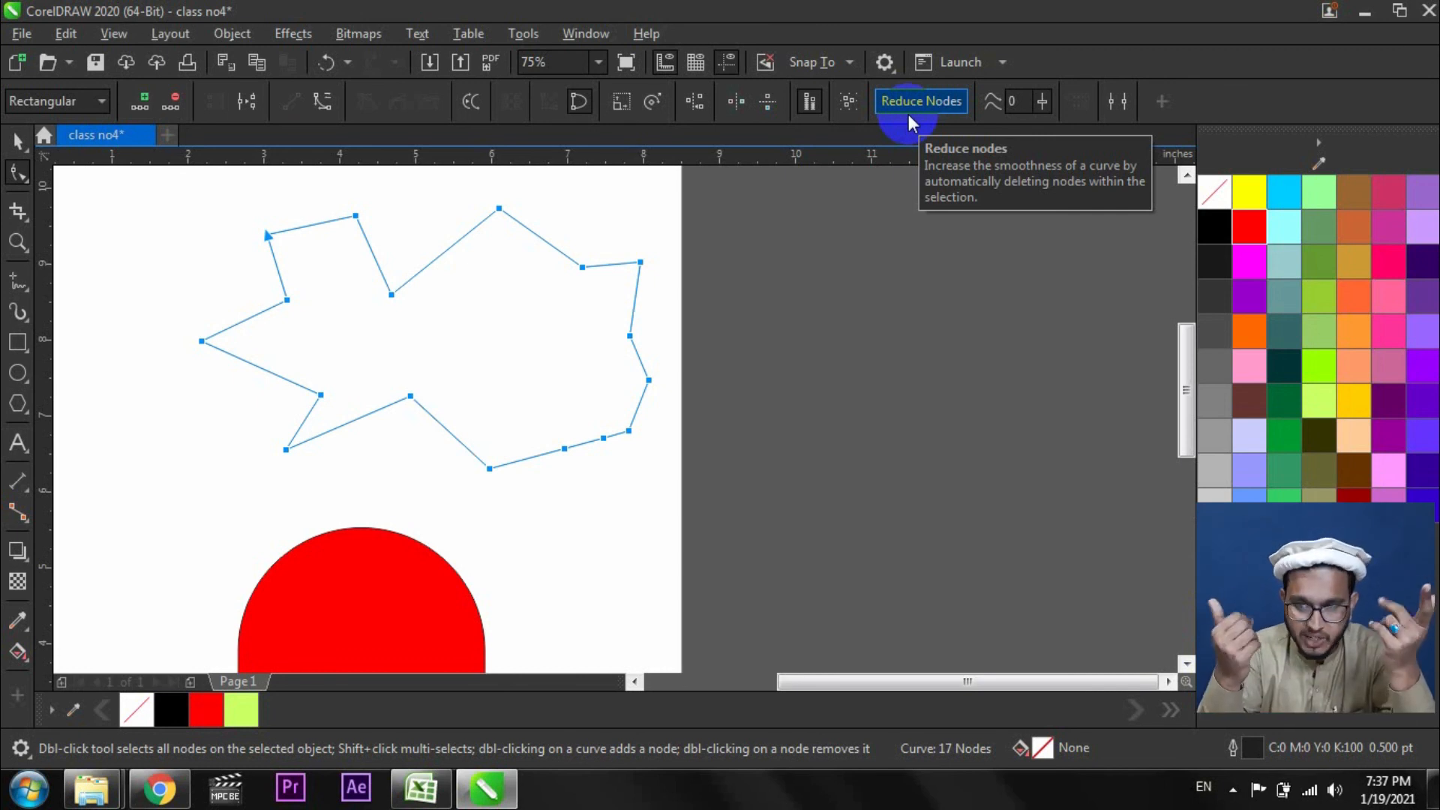
Apply Reduce Nodes to the polygon's selected nodes, restore the removed nodes along its lower edge, and repeat the reduction.
click(920, 101)
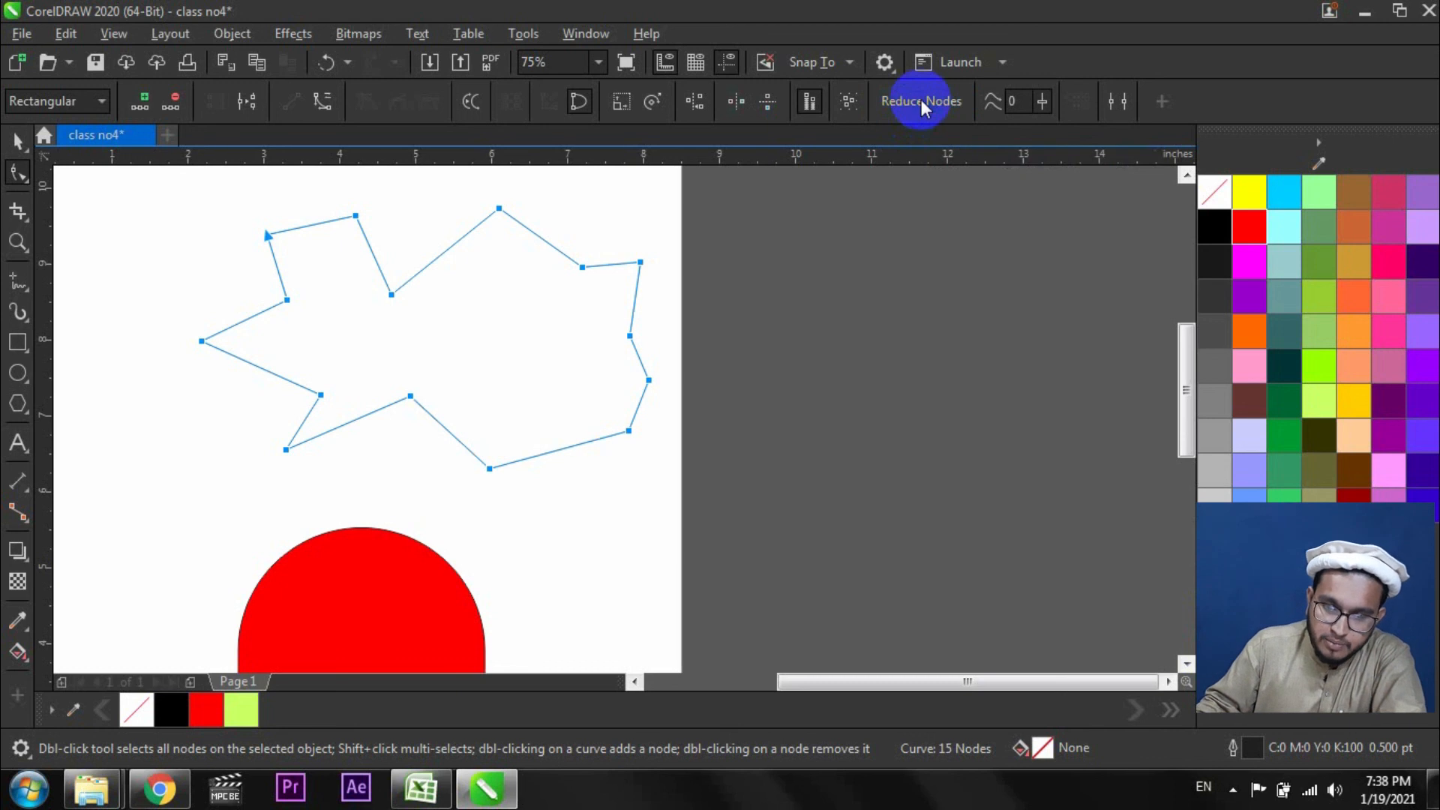
double_click(560, 463)
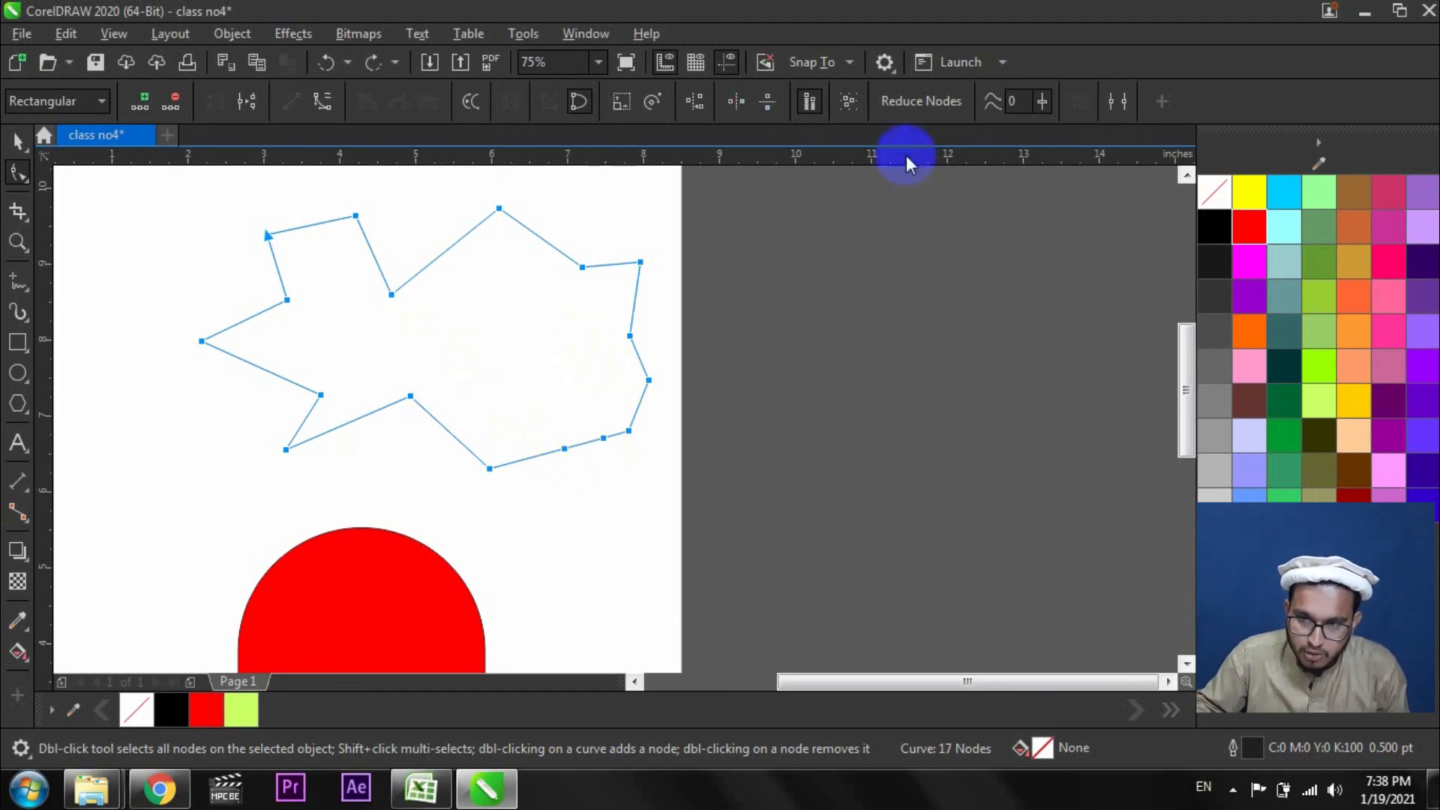
click(937, 104)
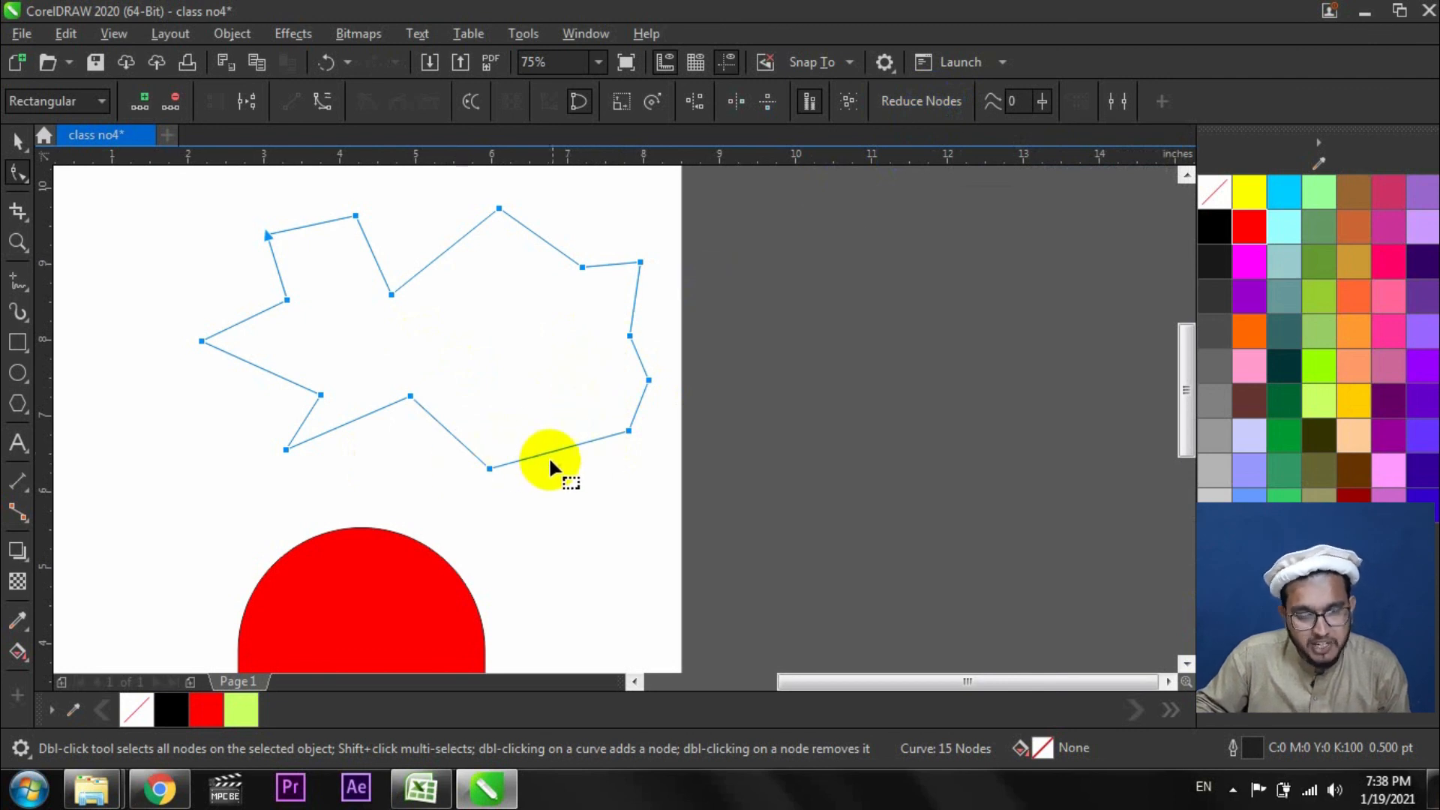